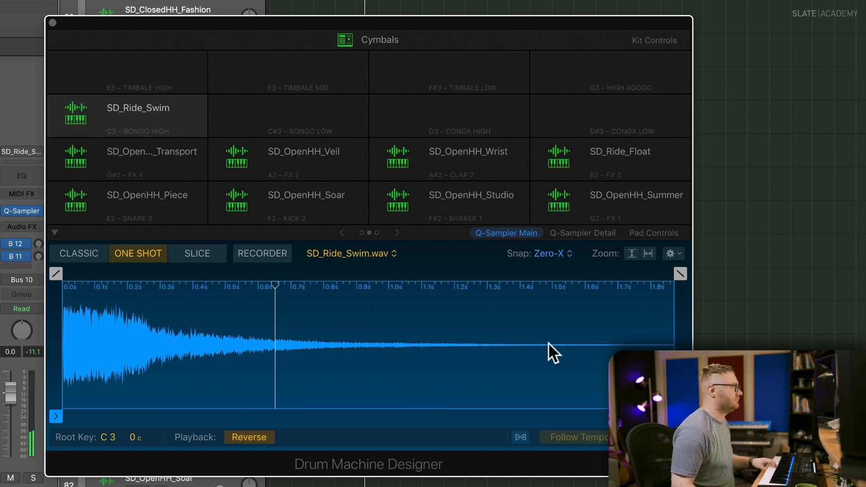
Trim the SD_Ride_Swim sample's end to 0.802 s, fade it out over its whole length, and close the drum machine window.
drag(674, 404, 321, 404)
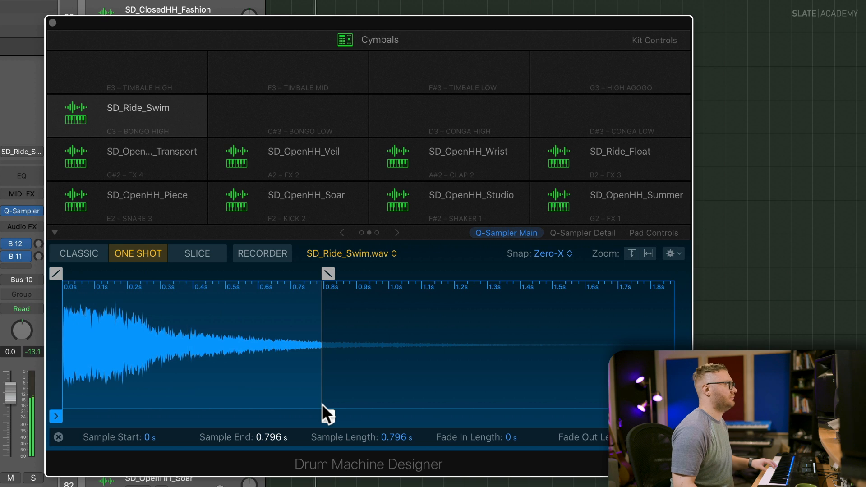
drag(324, 415, 329, 415)
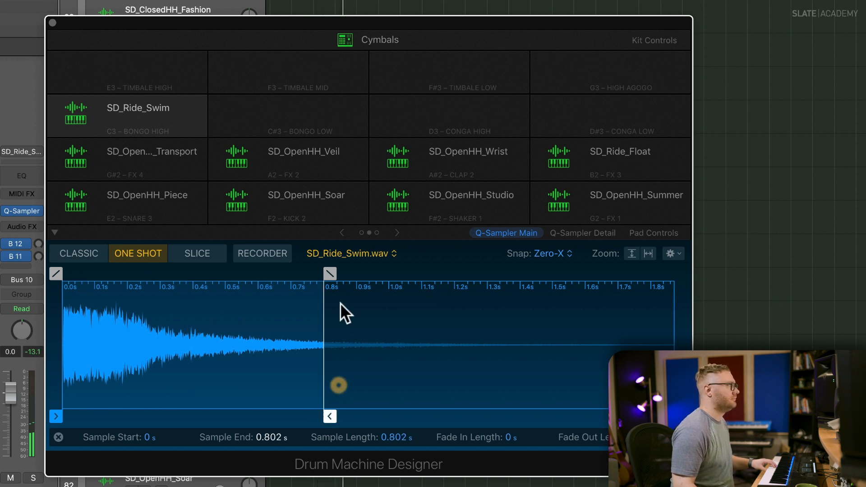
drag(302, 281, 27, 303)
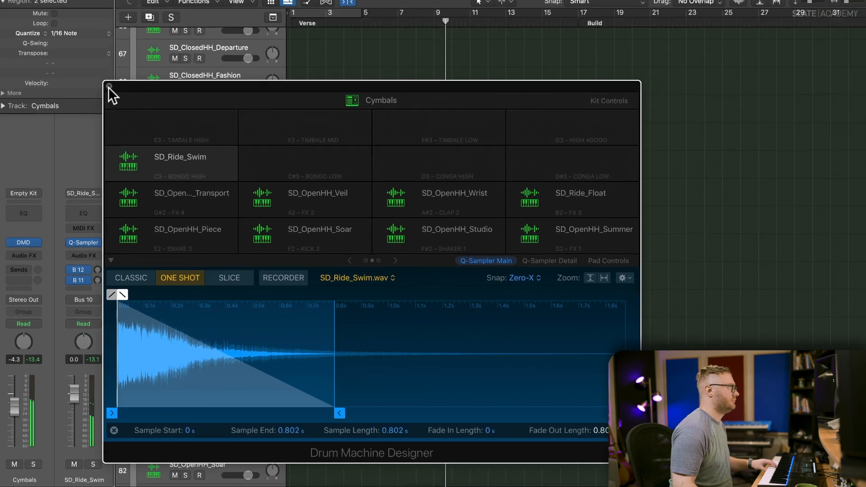
click(109, 87)
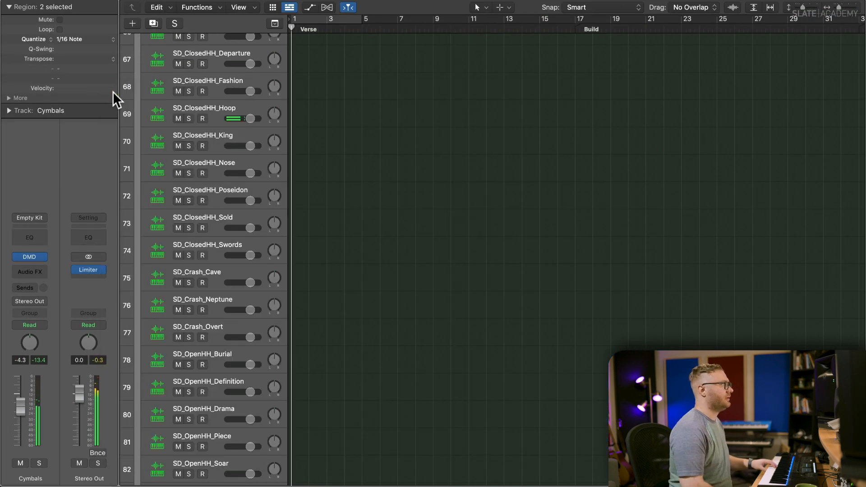
Fold up the Cymbals stack and record a ride part on it in the first half of the verse, then play it back.
scroll(279, 109, up, 7)
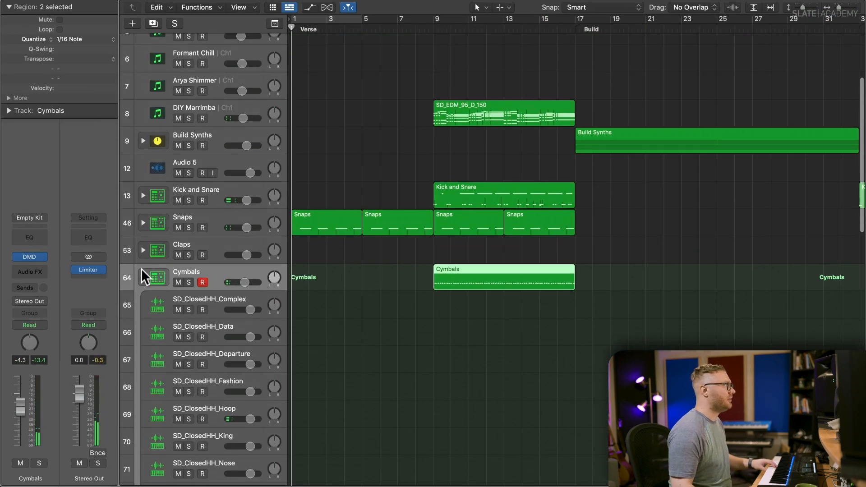
click(142, 274)
key(space)
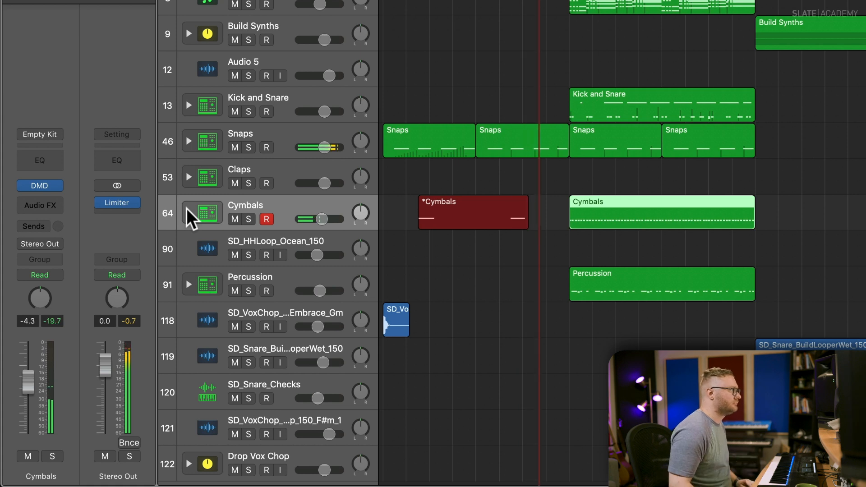
key(space)
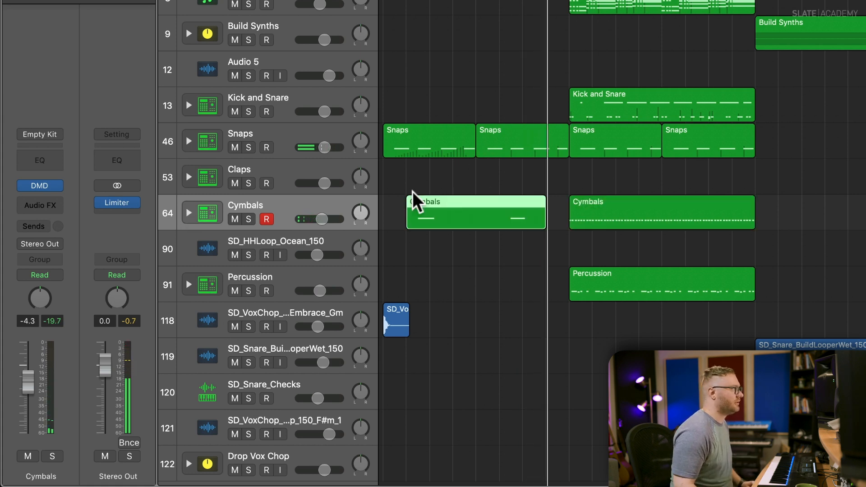
key(space)
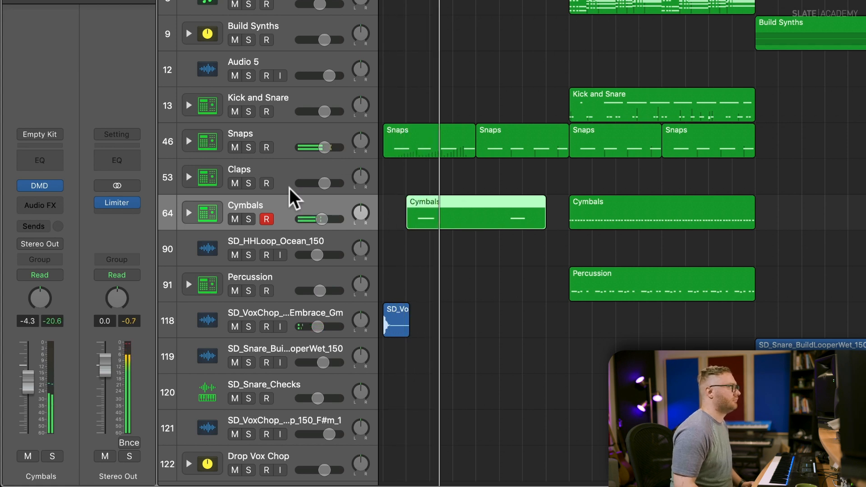
Expand the Cymbals stack, select the SD_Ride_Swim track and insert a stereo Inf EQ on it.
click(189, 215)
scroll(284, 352, down, 10)
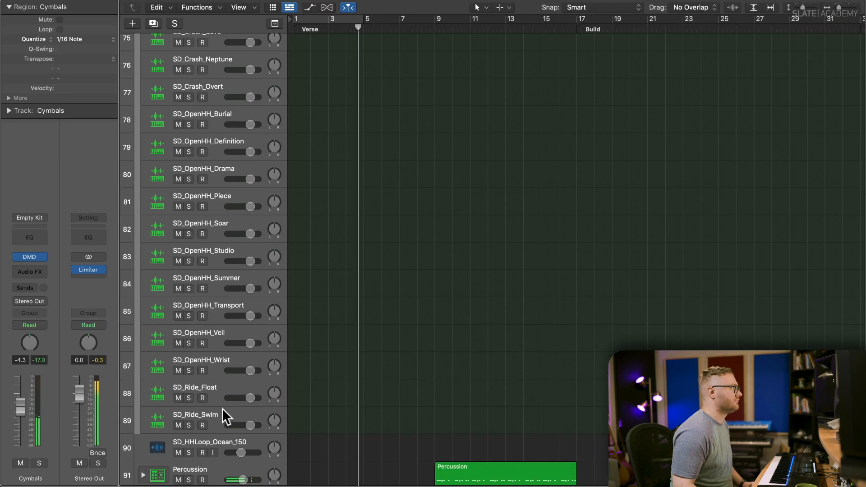
click(221, 409)
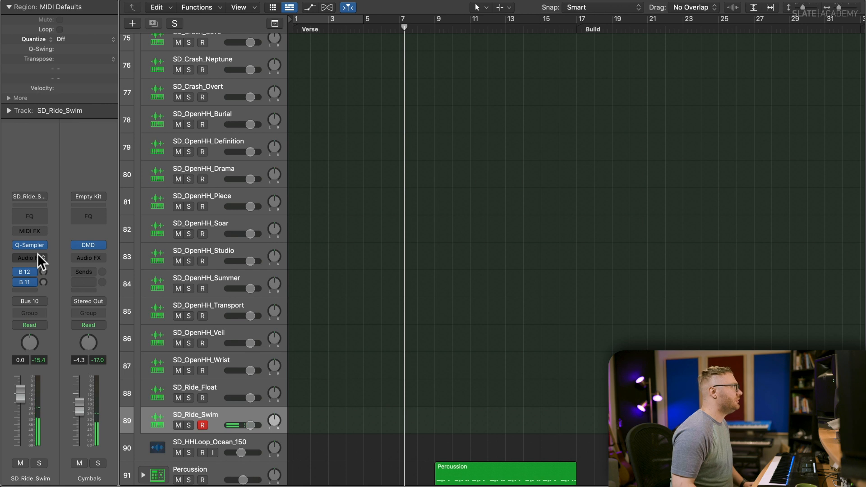
click(37, 254)
mouse_move(53, 287)
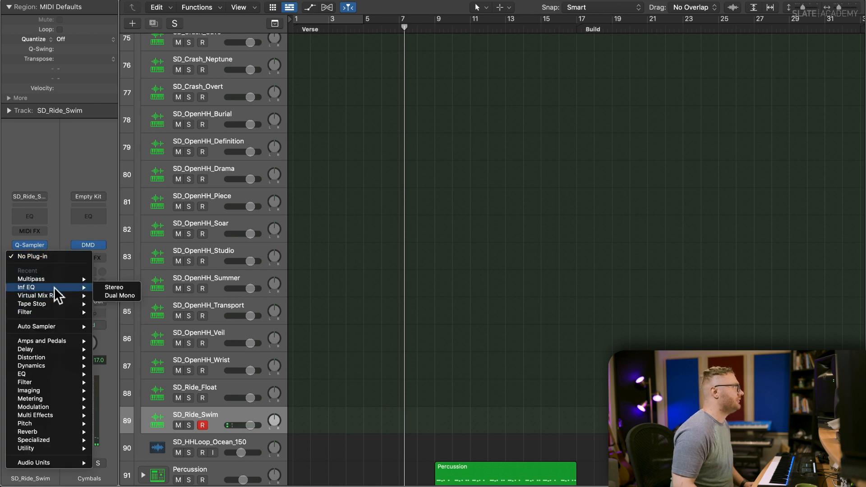
click(121, 287)
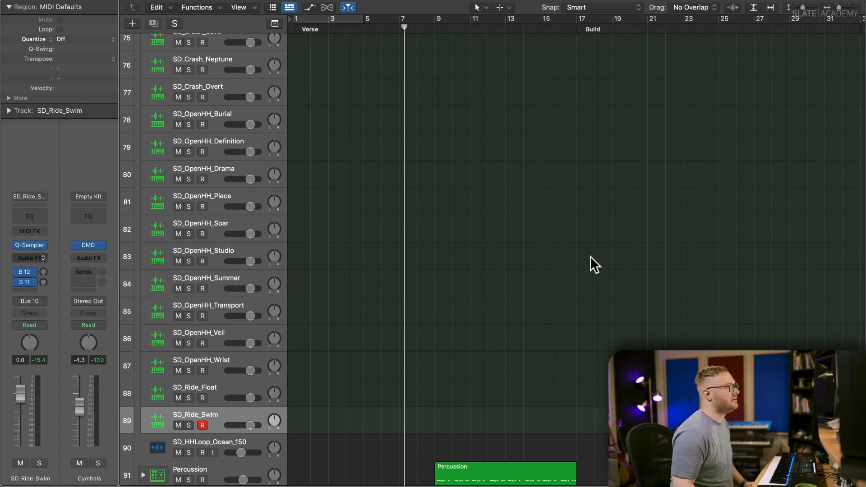
Add a high-cut band brought down to about 4 kHz and a second, lower band to the ride's EQ, and close it.
drag(689, 121, 546, 41)
click(615, 262)
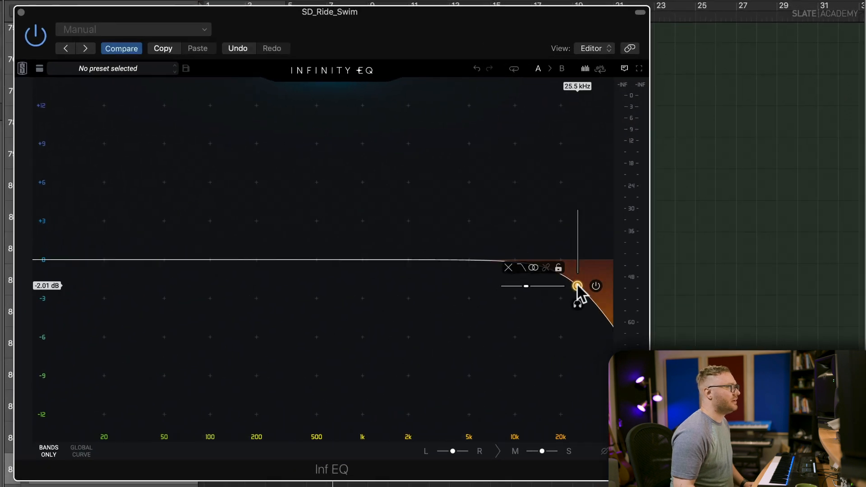
click(428, 237)
drag(577, 286, 460, 228)
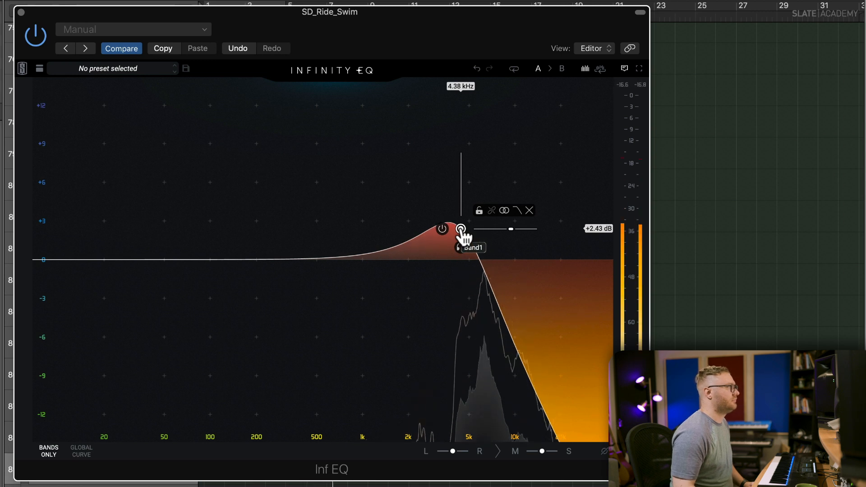
drag(460, 228, 446, 220)
click(369, 245)
drag(368, 245, 410, 220)
click(21, 12)
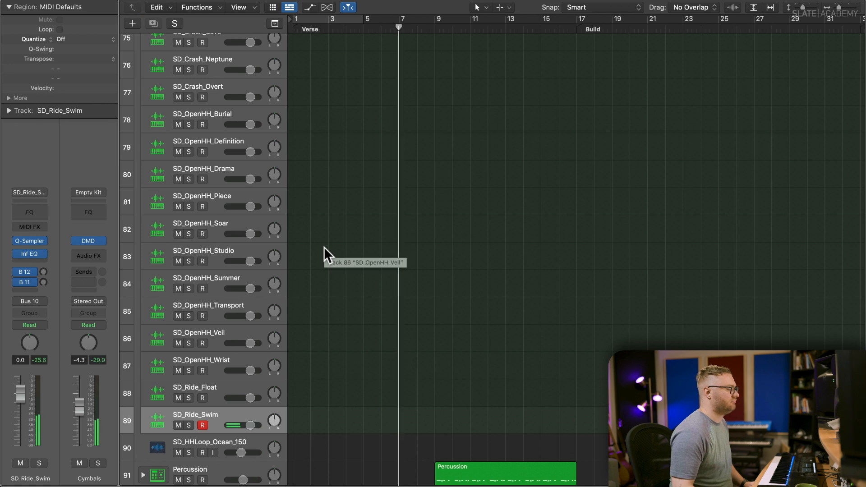
Fold up the Cymbals stack, return the playhead to the start and select the Percussion track.
scroll(324, 247, up, 15)
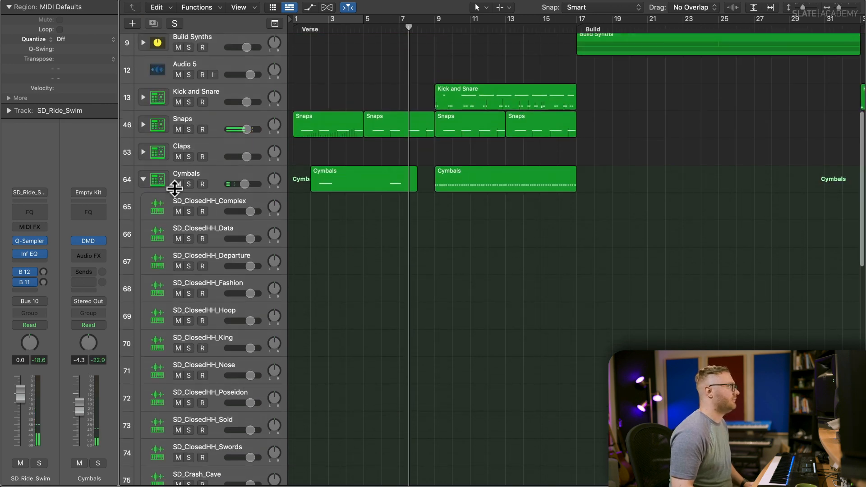
click(144, 179)
key(Return)
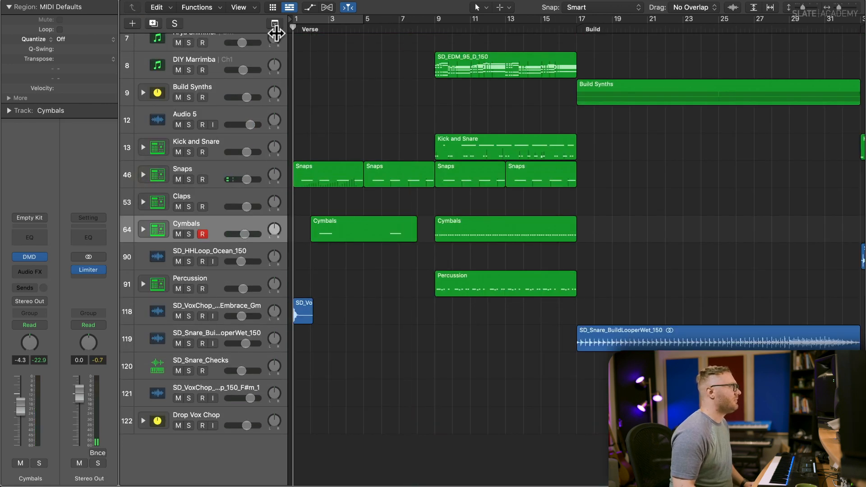
click(229, 271)
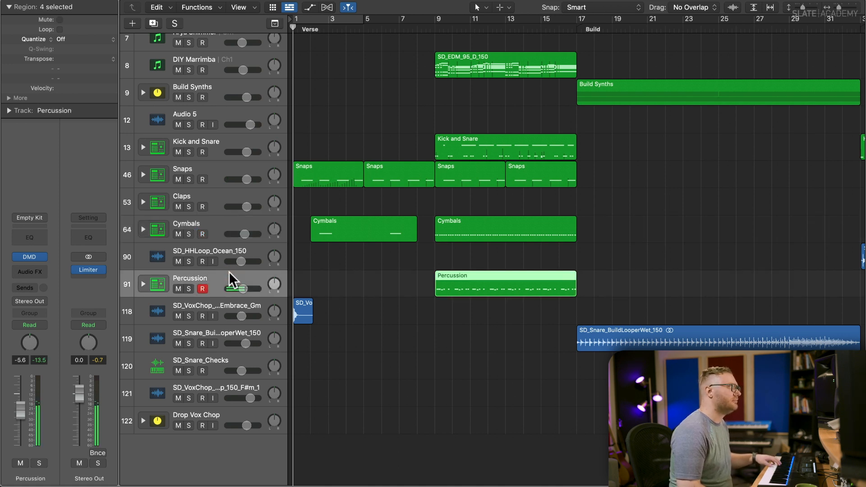
key(space)
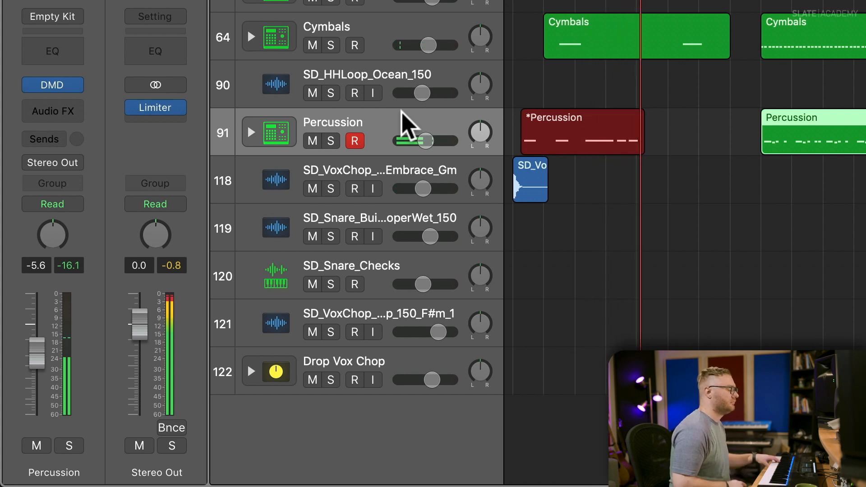
key(space)
key(super+z)
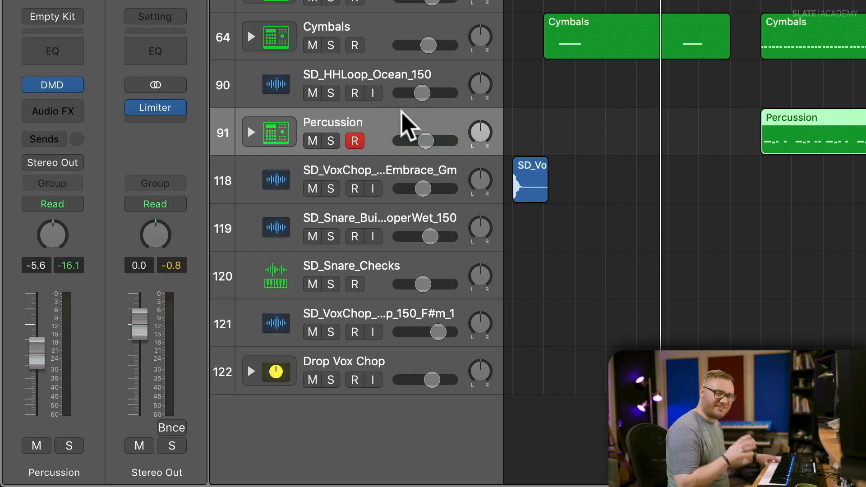
Record a percussion part over the first eight bars of the verse on the Percussion track.
key(r)
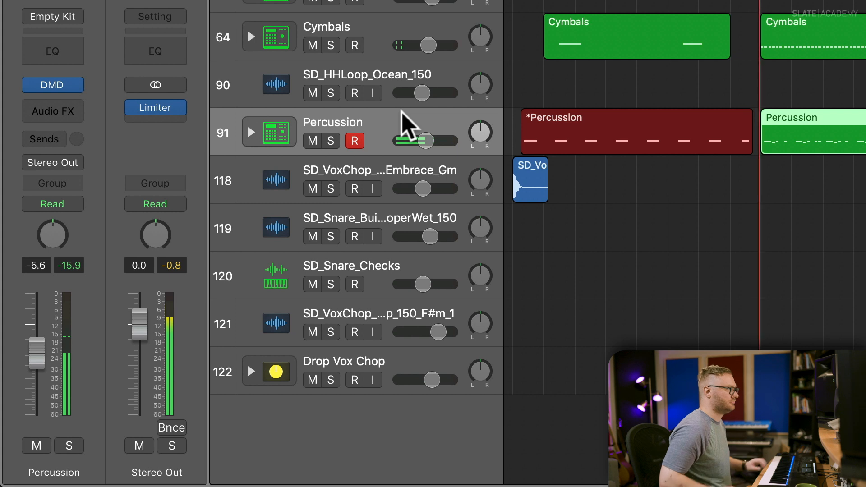
key(space)
Quantize all notes of the new Percussion region to 1/16 and shift the SD_Perc_FM-01 note in bar 7 slightly later.
double_click(570, 122)
key(super+a)
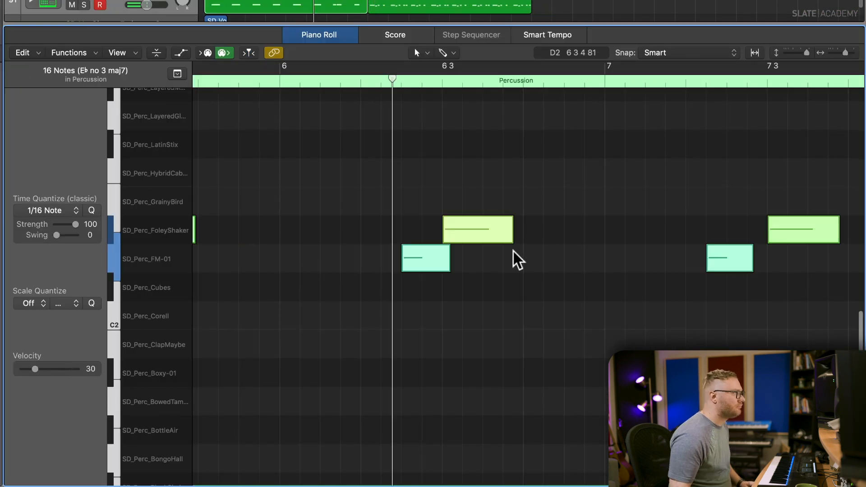
click(581, 253)
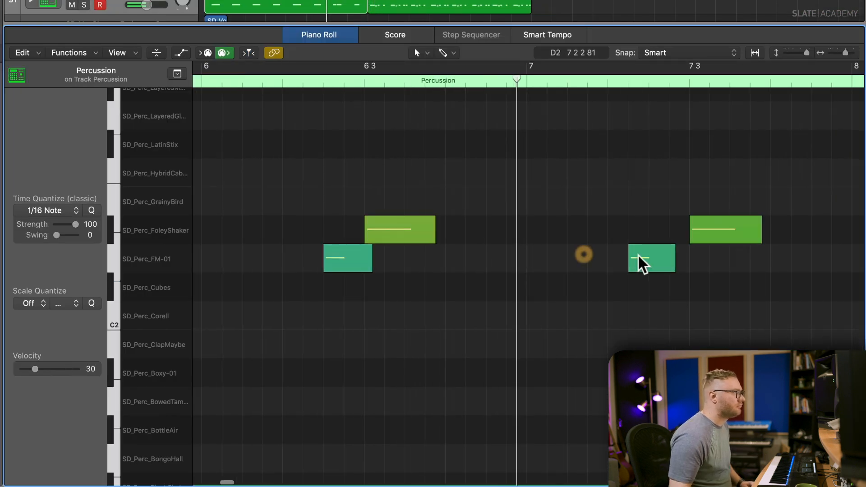
drag(642, 260, 660, 261)
key(p)
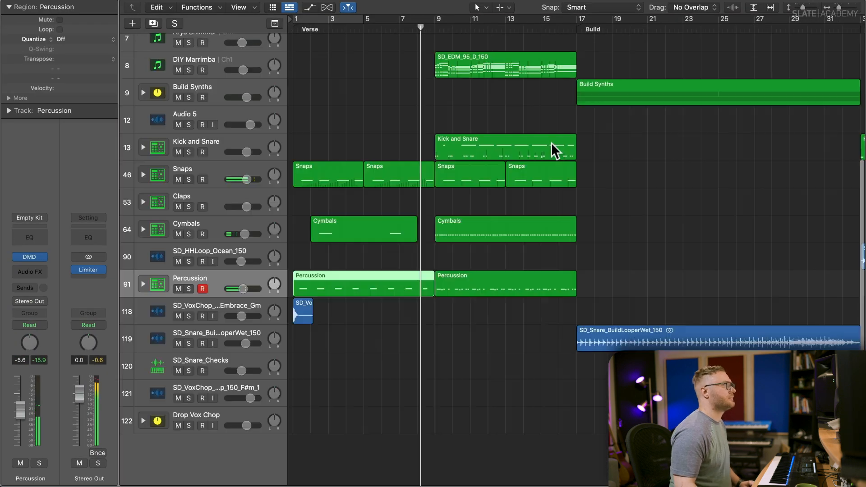
Return the playhead to bar 1, select the Found Her track and insert a stereo Filter effect on it.
key(super+Up)
key(super+Up)
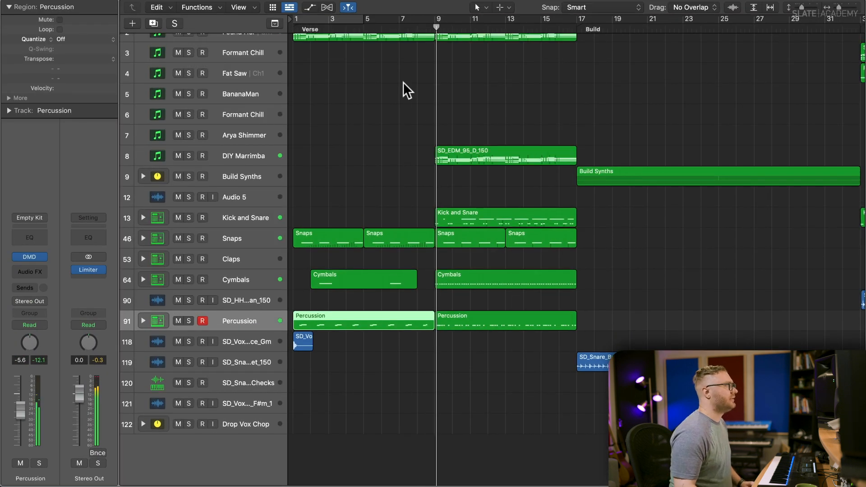
scroll(401, 88, up, 3)
click(294, 22)
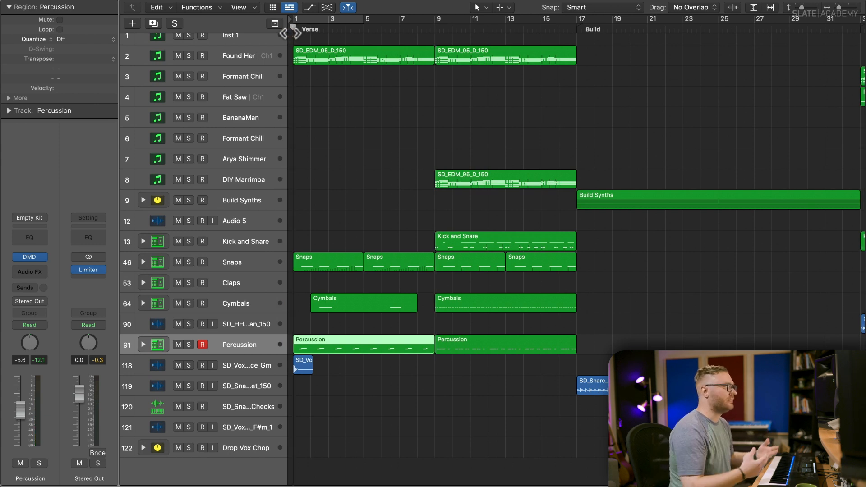
click(288, 58)
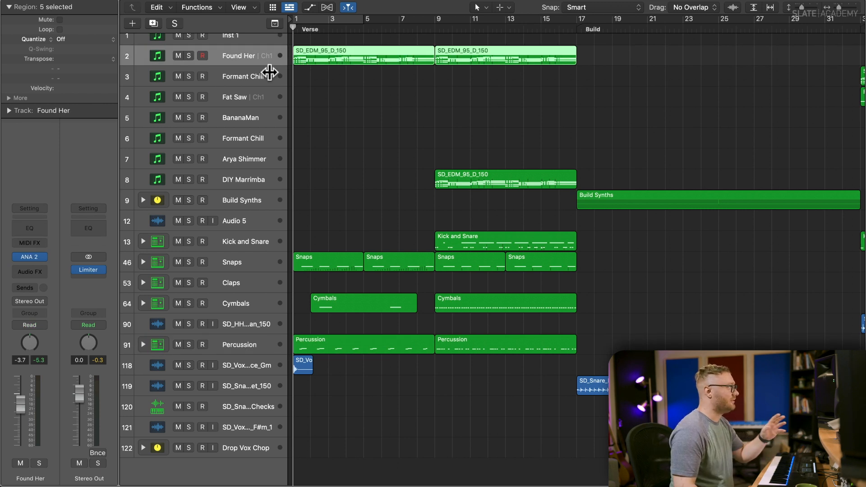
click(28, 269)
mouse_move(48, 322)
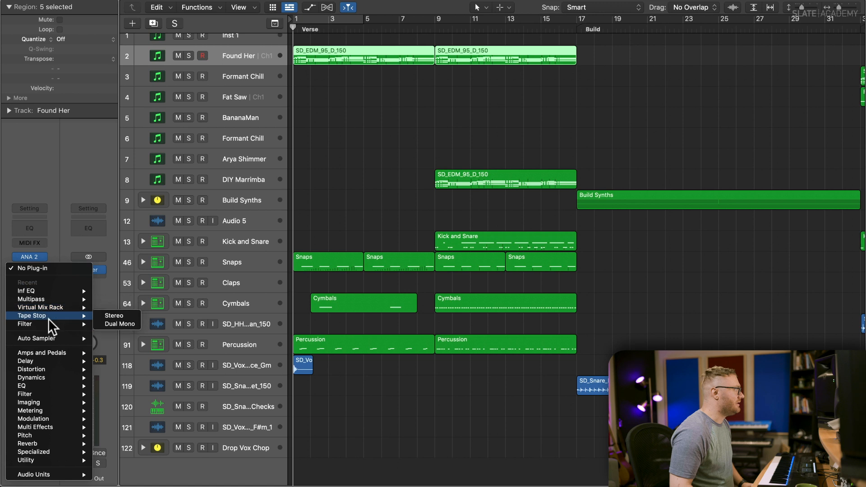
click(124, 324)
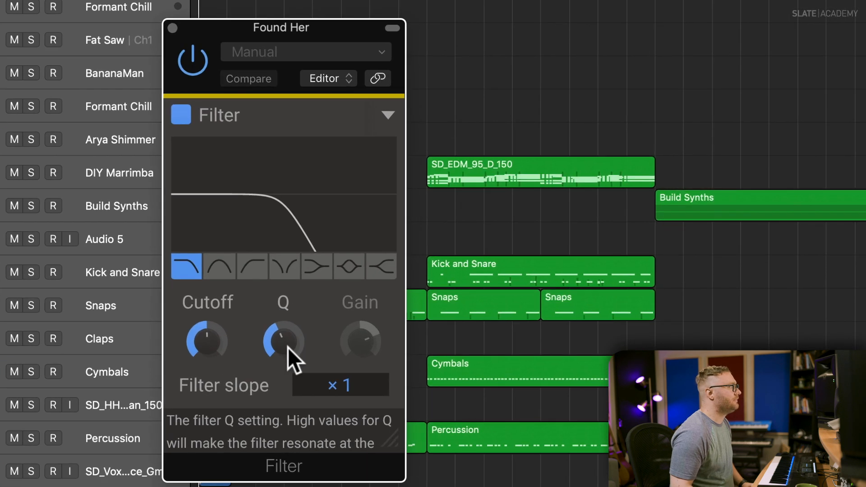
Raise the Filter's Q slightly and lower its cutoff to about 272 Hz.
drag(344, 286, 344, 280)
drag(222, 342, 210, 348)
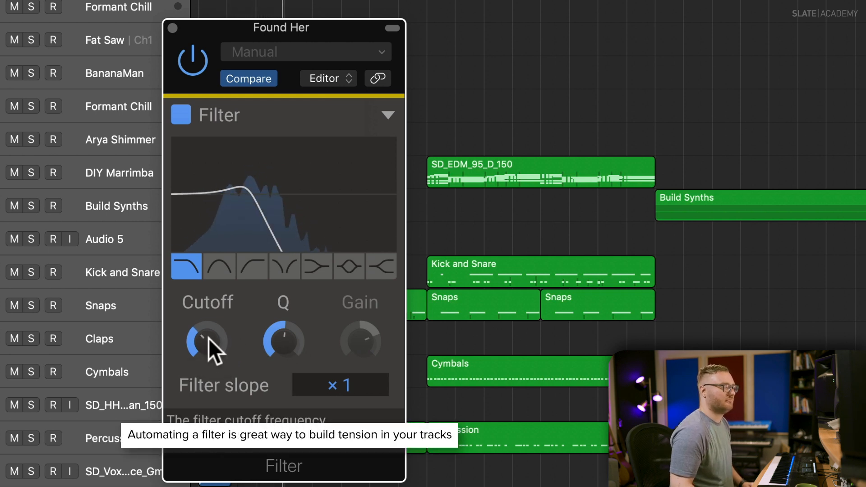
drag(201, 337, 201, 333)
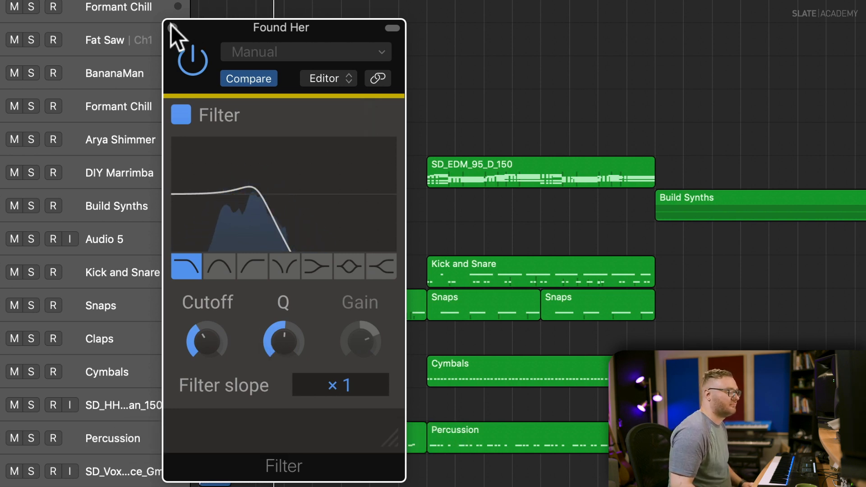
Show the Filter Cutoff automation on the Found Her track, ramp it up to 593 Hz at bar 9, and play it back.
key(a)
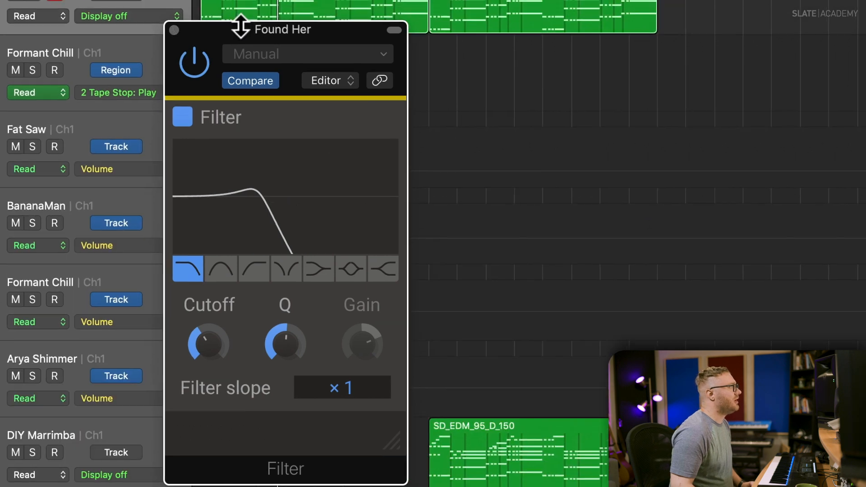
drag(241, 28, 222, 92)
click(169, 17)
mouse_move(342, 228)
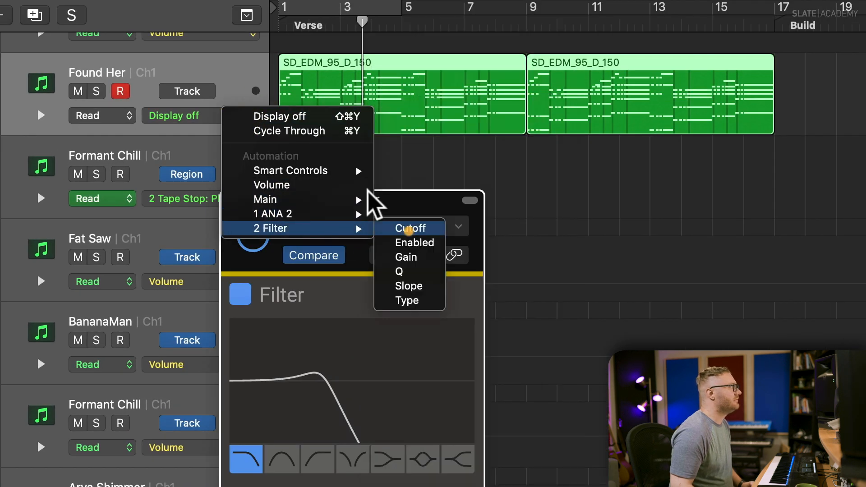
click(415, 228)
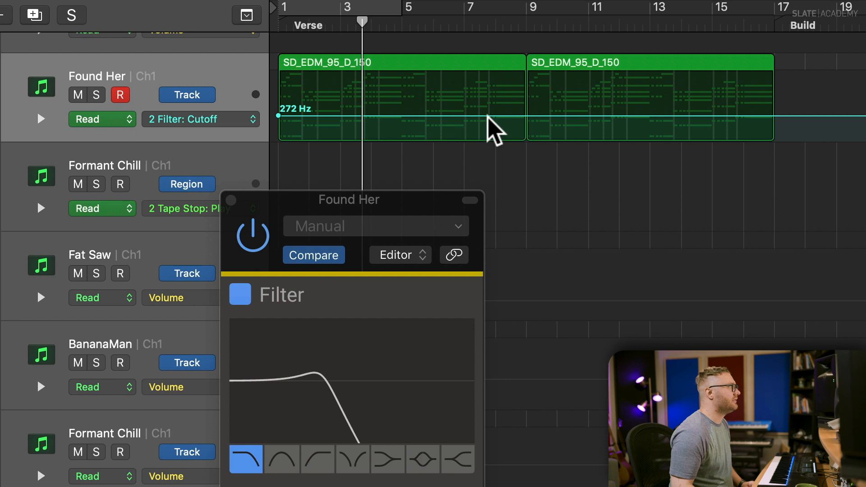
drag(523, 115, 519, 110)
key(space)
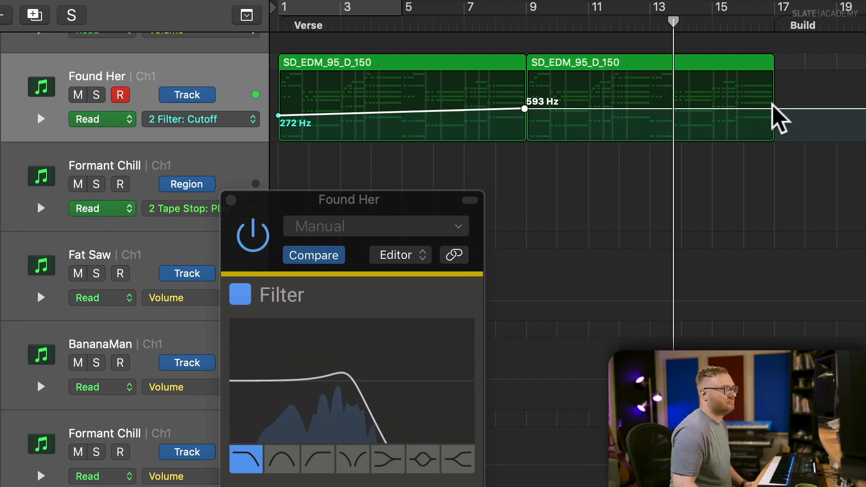
Raise the Filter Cutoff automation point at bar 17 so the cutoff ramps up across the second Found Her region.
drag(772, 108, 773, 91)
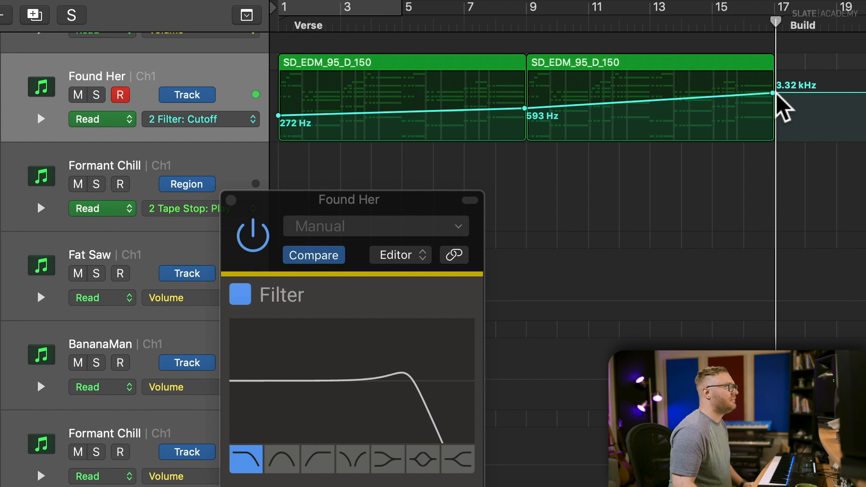
click(792, 92)
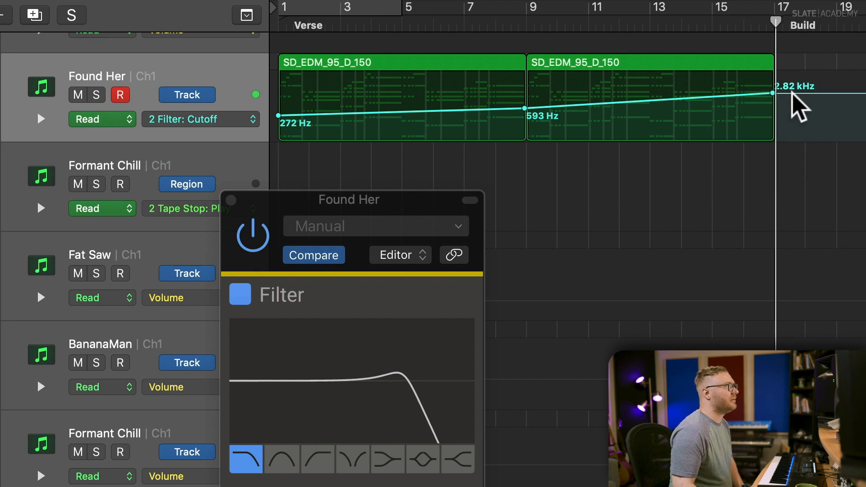
drag(772, 94, 772, 89)
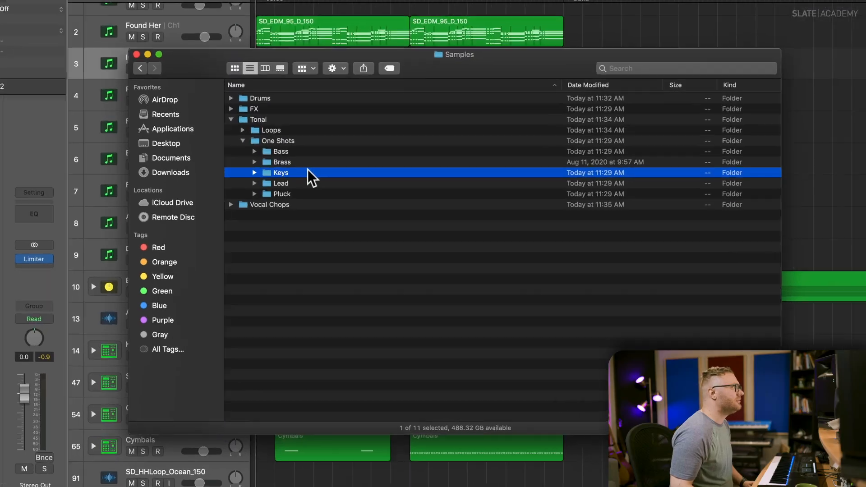
Expand the Keys one-shots folder and audition the EmuKey, HousePiano and Tokyo samples.
key(Right)
key(Down)
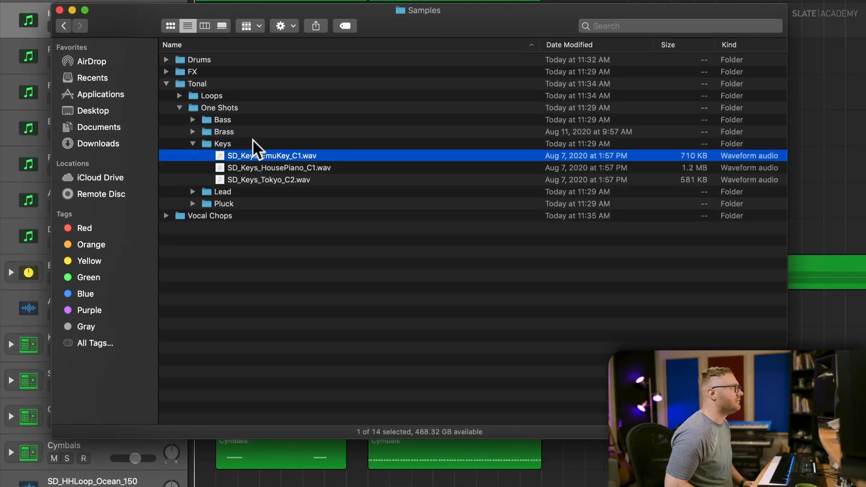
key(space)
key(Down)
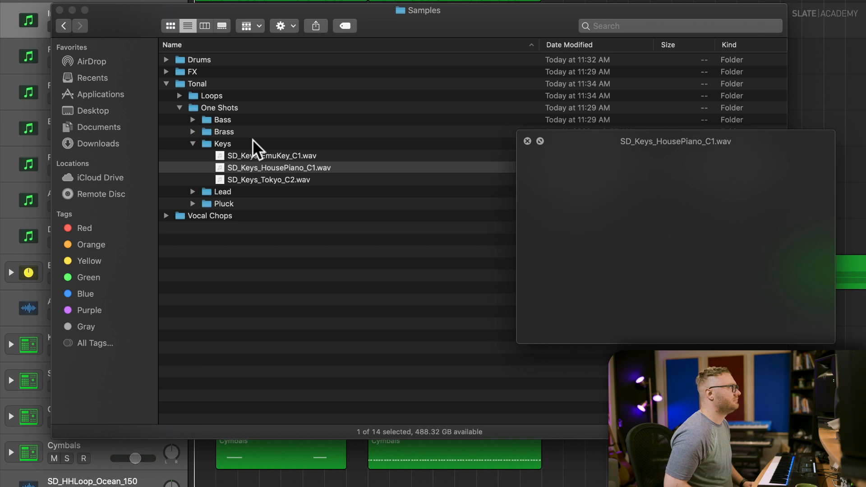
key(Down)
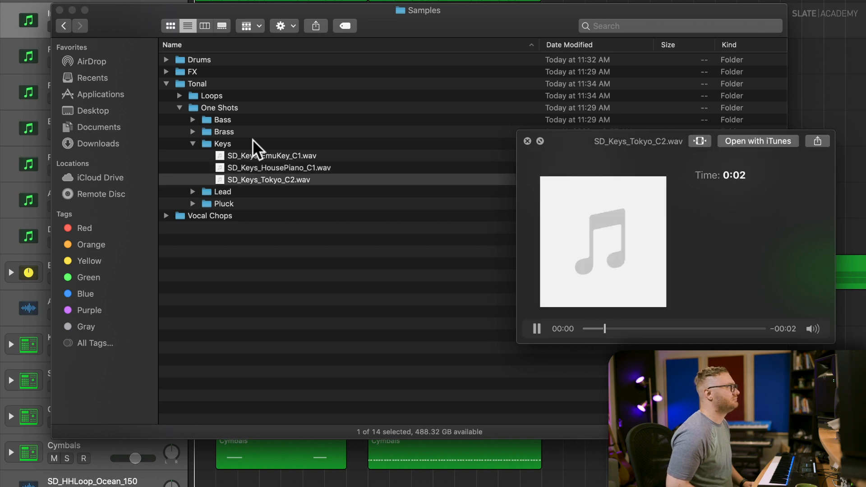
key(Down)
key(space)
key(Up)
key(Up)
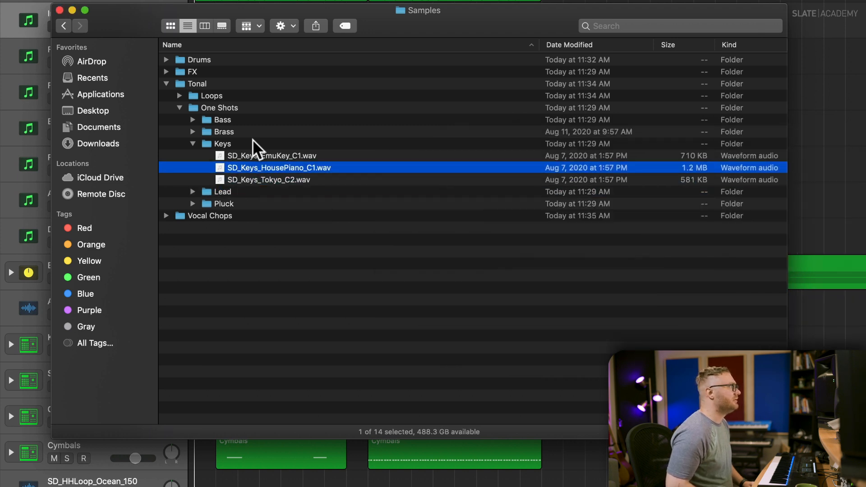
Expand the Pluck one-shots folder, audition its four samples and select SD_Pluck_Electric_C2.wav.
key(Up)
key(Up)
key(Down)
key(Down)
key(Down)
key(Down)
key(Down)
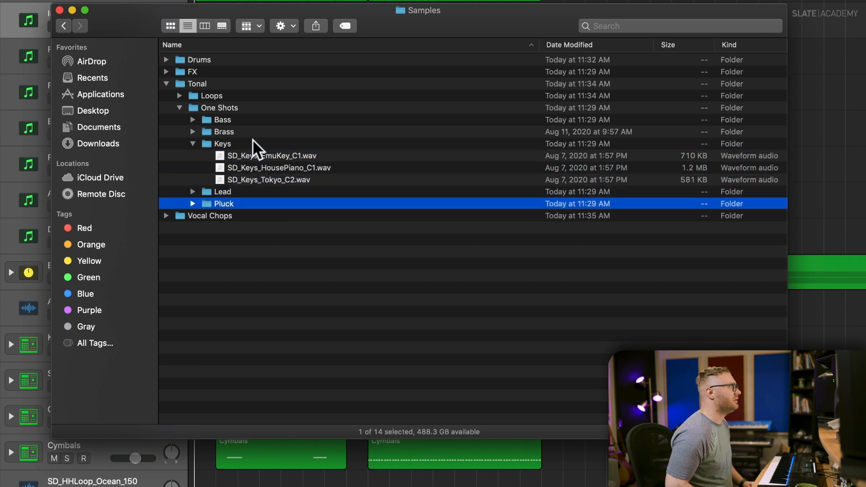
key(Right)
key(Down)
key(space)
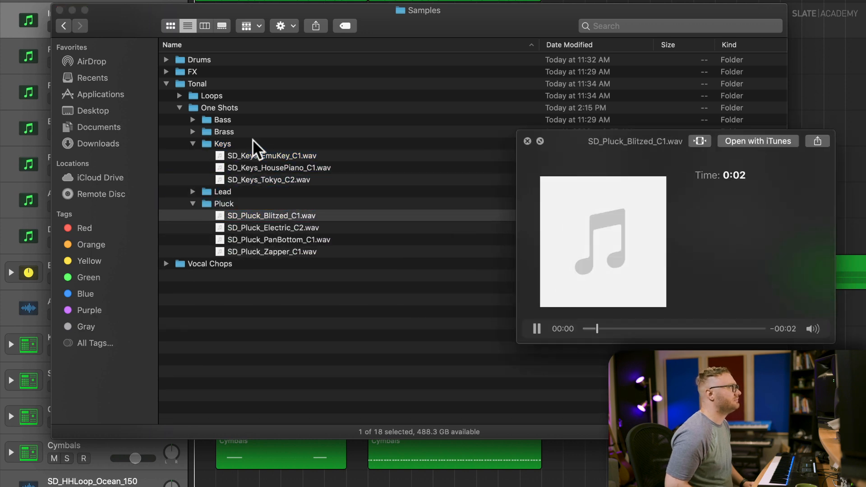
key(Down)
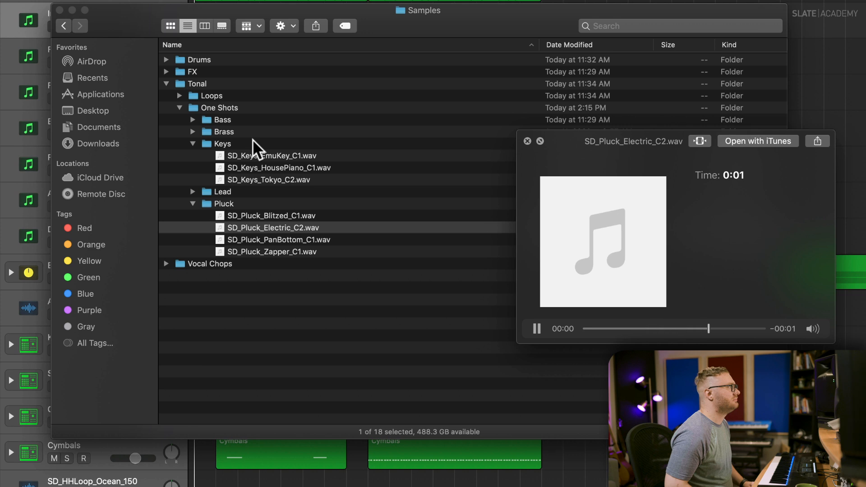
key(Down)
key(Down)
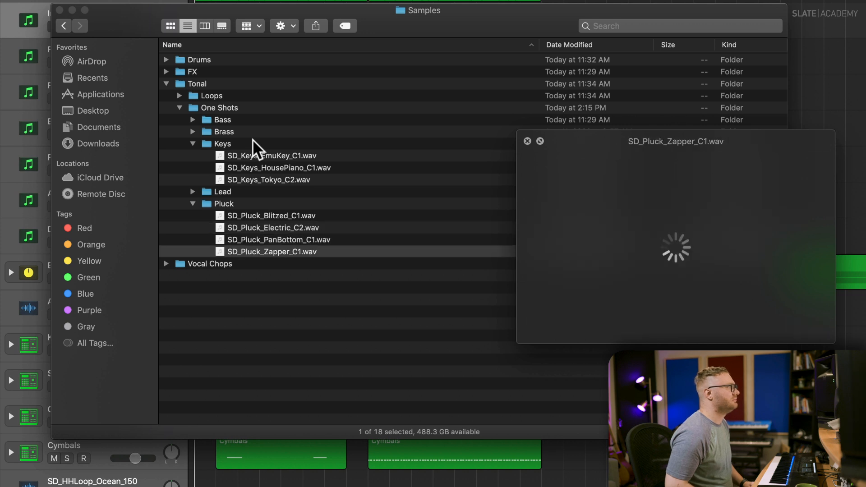
key(space)
key(Up)
key(Up)
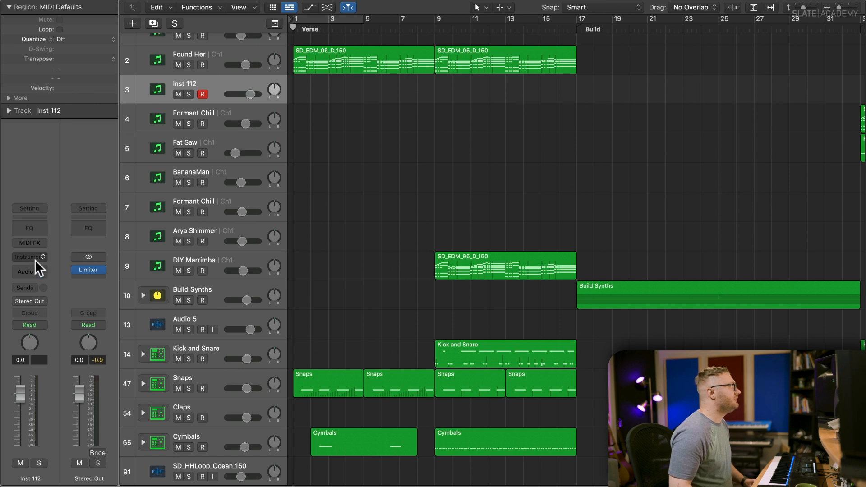
Insert the ANA 2 synth on the Inst 112 track and reset it to the INIT patch.
click(34, 259)
click(149, 289)
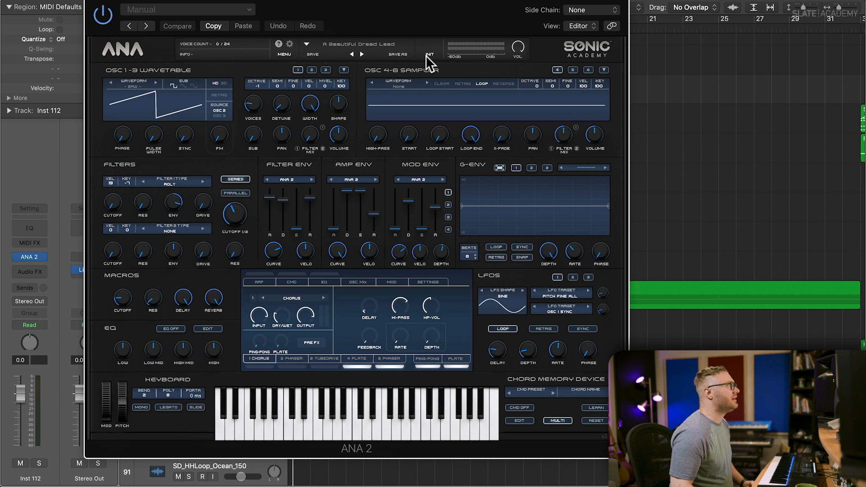
click(427, 54)
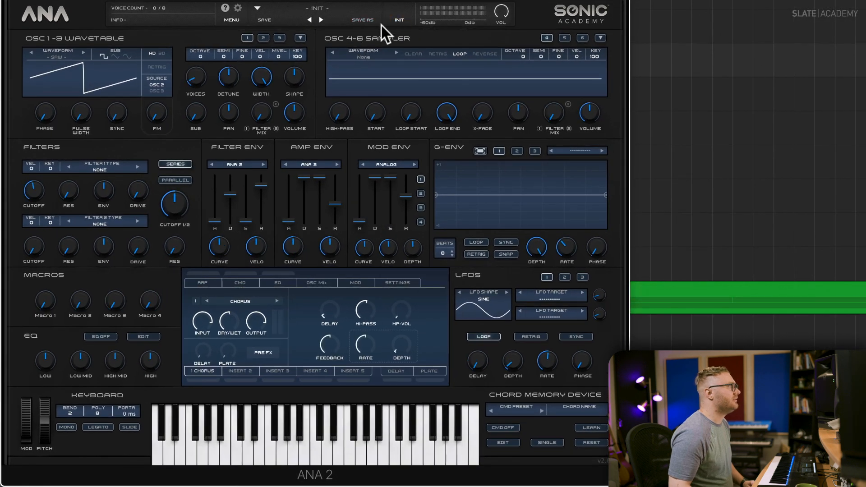
Import SD_Pluck_Electric_C2.wav into ANA 2's Osc 4 sampler, saving it to the Imported folder, and turn Osc 1's volume down.
key(super+Tab)
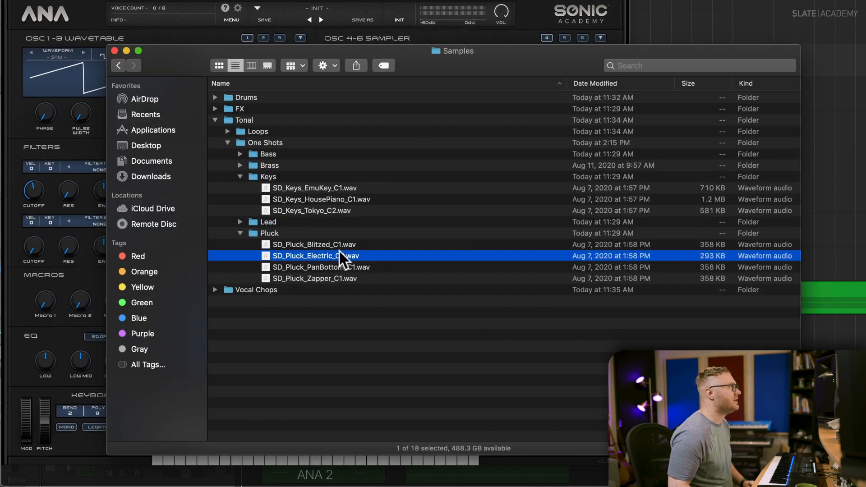
drag(329, 256, 421, 71)
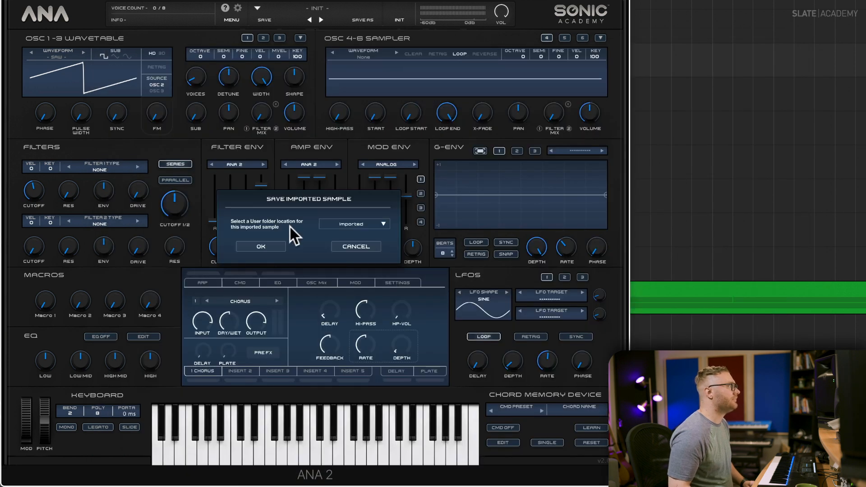
click(274, 242)
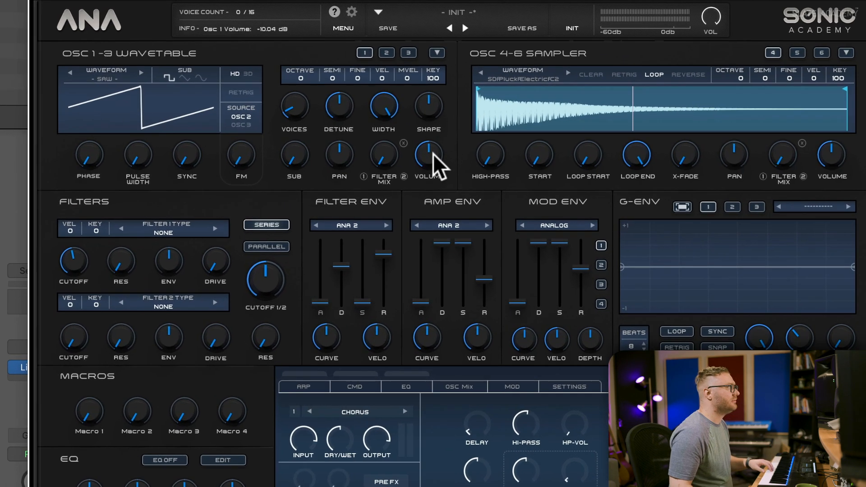
drag(433, 153, 423, 226)
drag(427, 153, 426, 202)
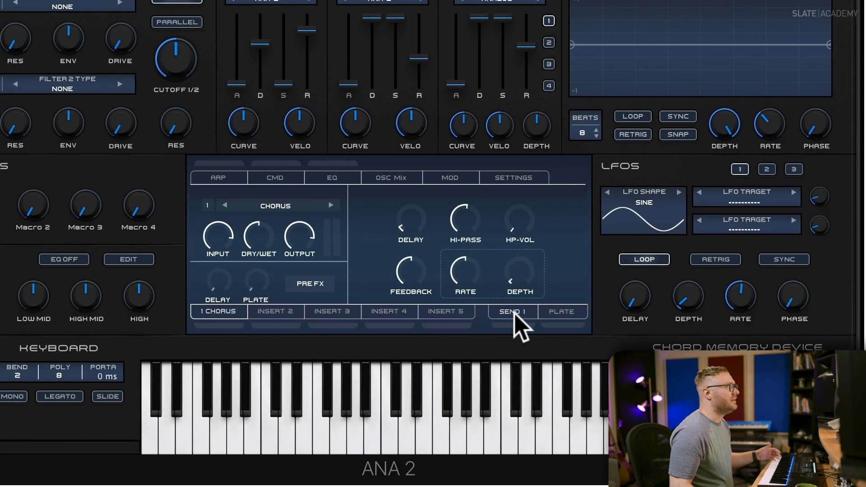
Show the Plate send effect in ANA 2 and adjust the level of dry signal feeding it.
click(561, 317)
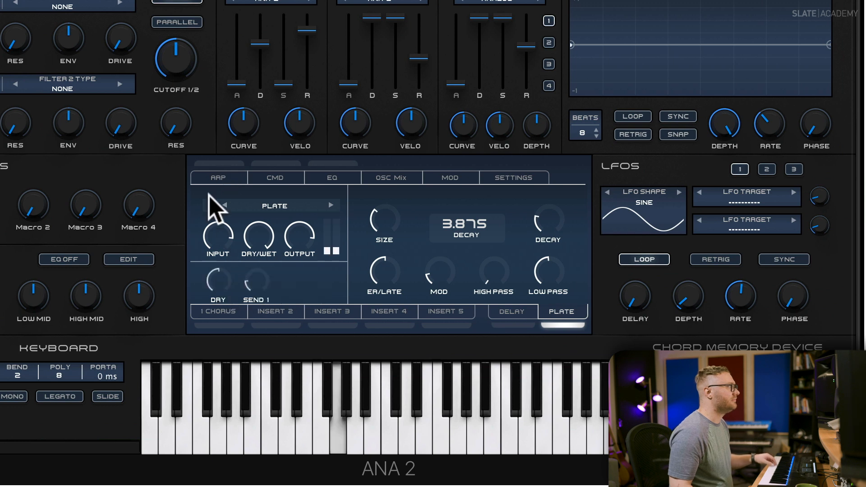
drag(208, 282, 216, 255)
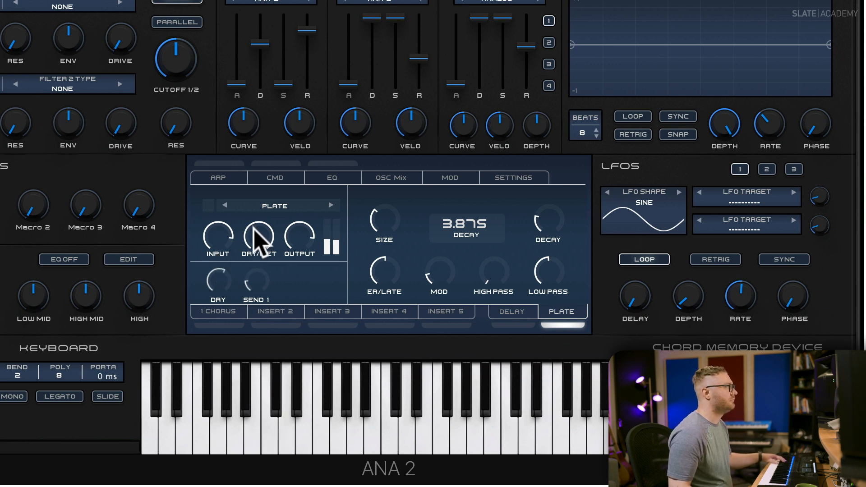
drag(223, 274, 219, 296)
Set ANA 2's Filter 1 type to Poly and lower its cutoff along with the combined Cutoff 1/2.
click(194, 215)
mouse_move(212, 249)
click(272, 252)
drag(68, 241, 84, 290)
drag(270, 265, 279, 283)
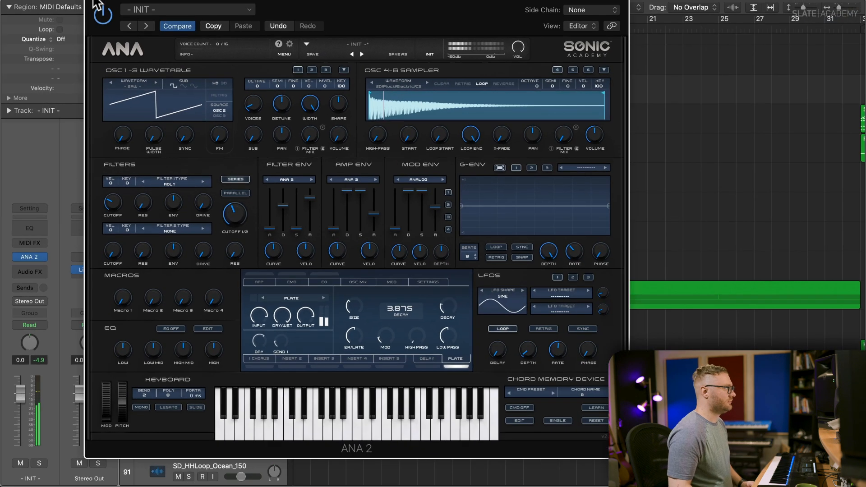
Close the ANA 2 window and record a pluck melody on the - INIT - track from bar 9 to about bar 16.
click(99, 4)
key(space)
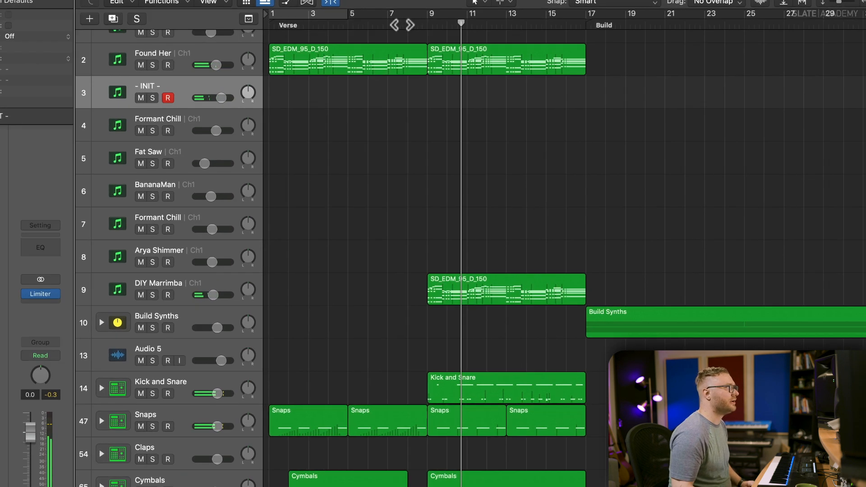
click(410, 26)
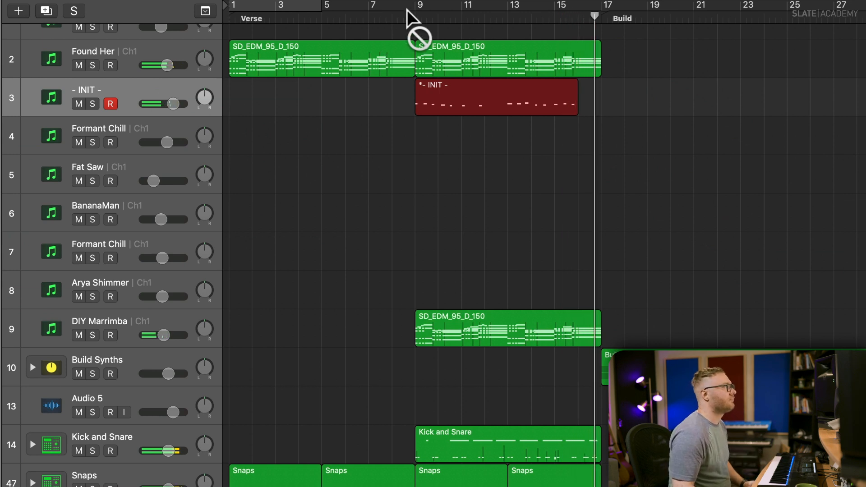
key(space)
Play the recorded melody back from around bar 9, lower the - INIT - track's volume to -7.8 dB and pan it to -19.
drag(411, 19, 408, 27)
key(space)
drag(174, 104, 134, 124)
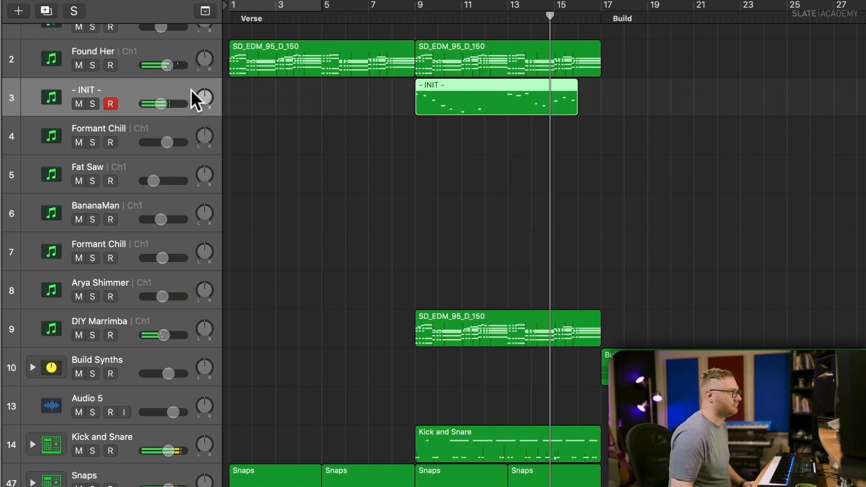
drag(199, 97, 199, 107)
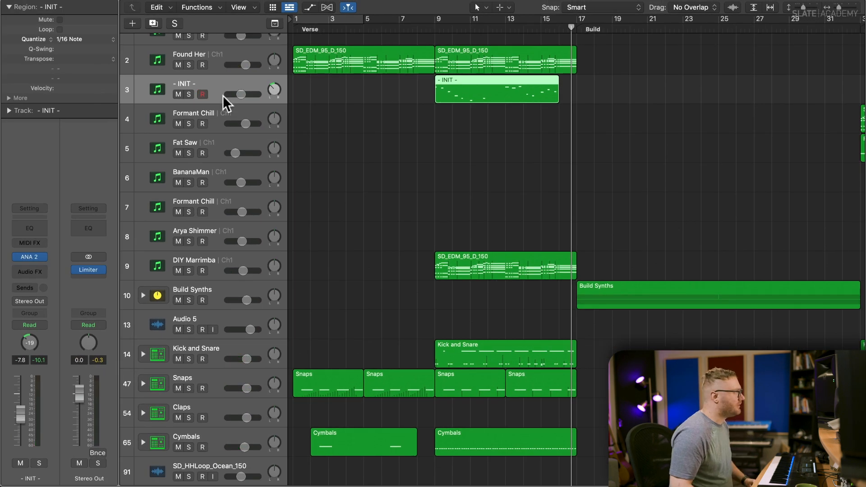
Add another software instrument track below - INIT - and insert a stereo ANA 2 on it.
key(super+d)
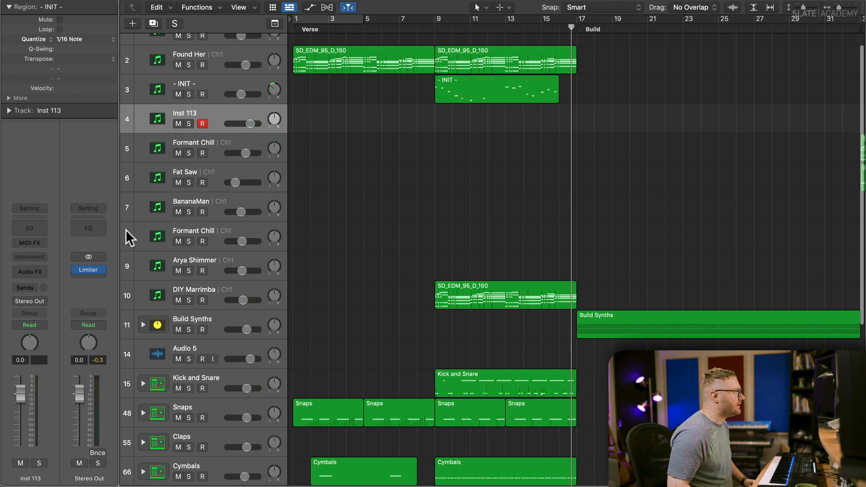
click(36, 256)
mouse_move(61, 283)
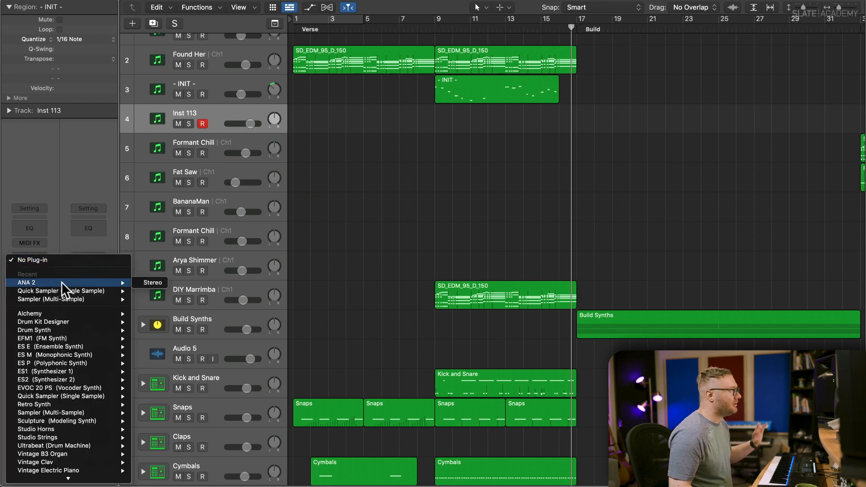
click(161, 281)
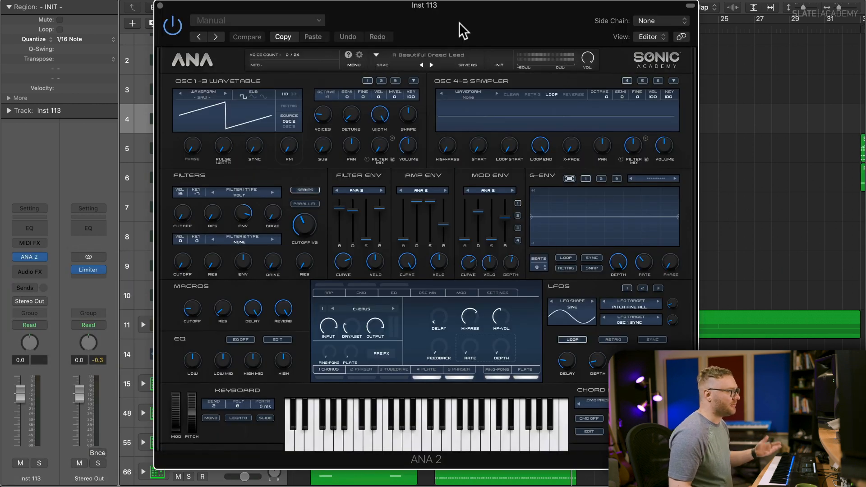
Filter ANA 2's presets to Plucks, audition several including By the Sea and Cycles, and load Duck Pluck.
click(435, 53)
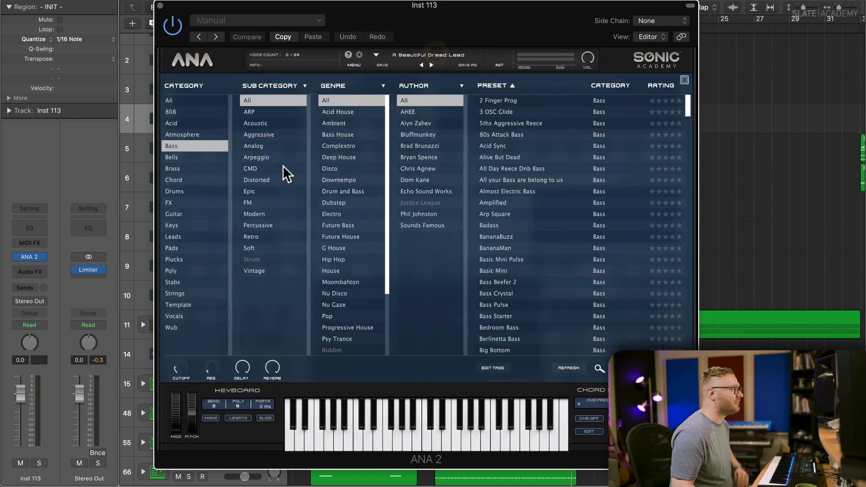
click(196, 258)
click(536, 202)
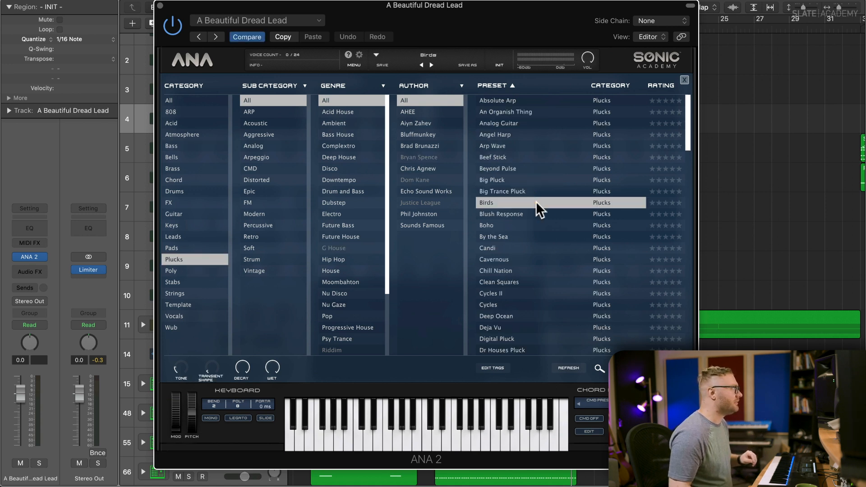
click(519, 237)
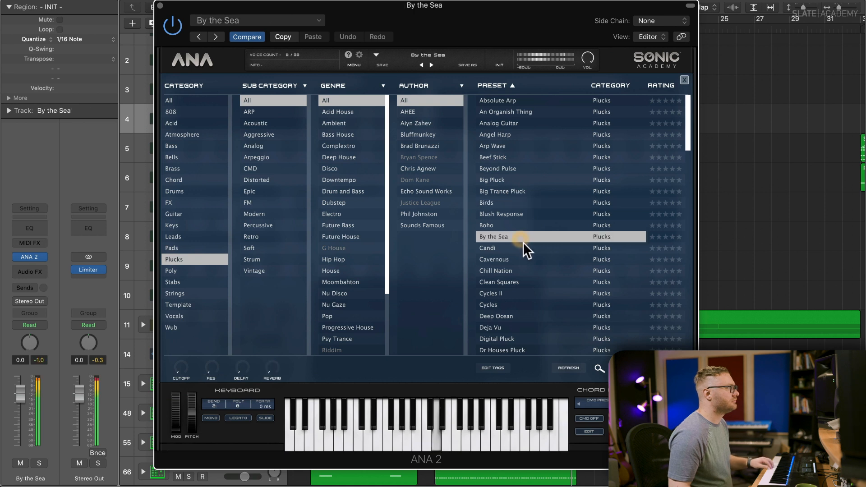
click(523, 258)
click(523, 286)
click(523, 301)
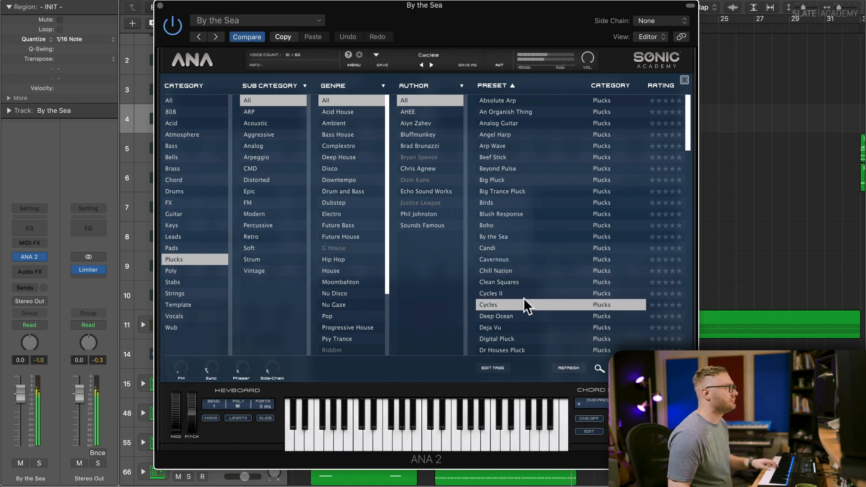
click(523, 280)
click(520, 324)
scroll(521, 315, down, 3)
click(519, 317)
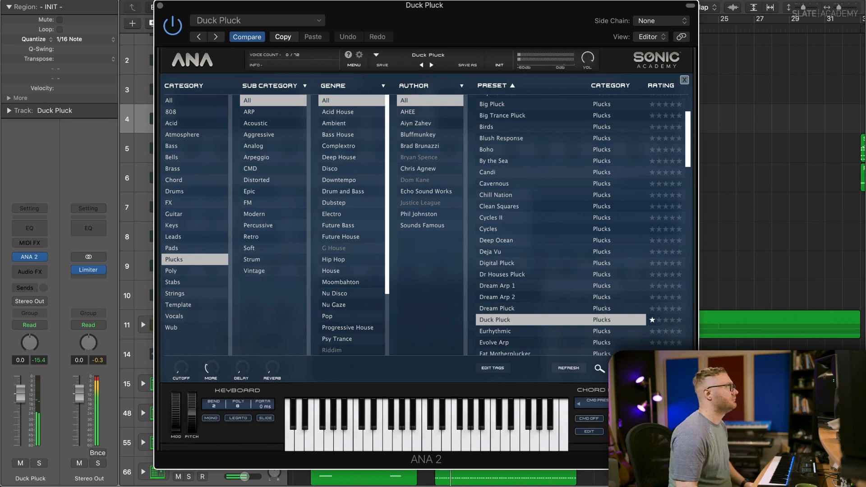
Move the ANA 2 window clear of the track headers and play the verse back from the start.
drag(194, 5, 403, 77)
drag(459, 88, 604, 119)
drag(312, 30, 278, 31)
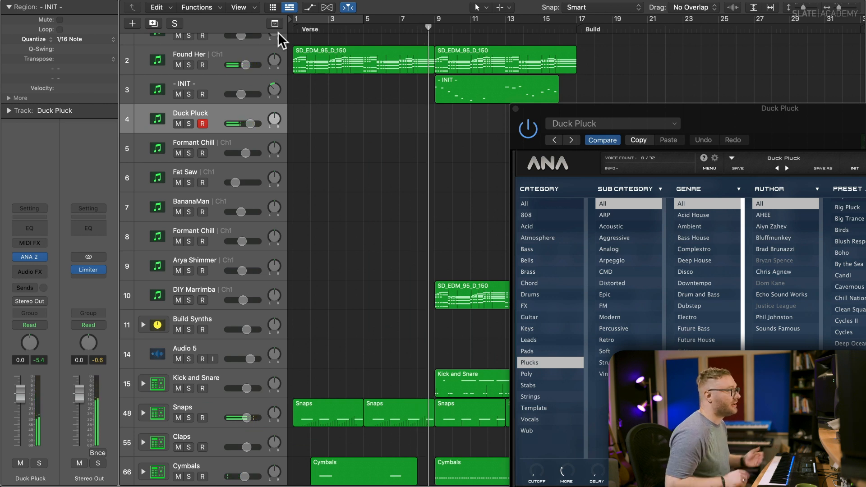
key(space)
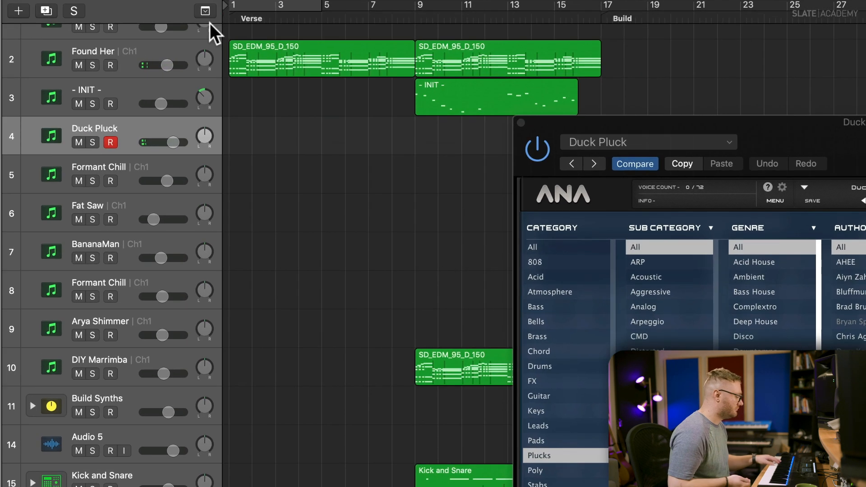
Record a pluck part on the Duck Pluck track from bar 1 to 9, punching in again around bar 8 for the ending.
key(r)
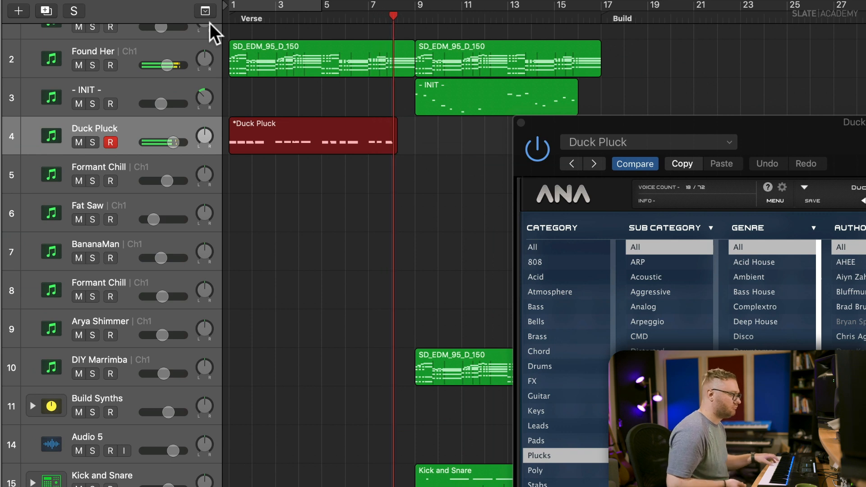
click(372, 15)
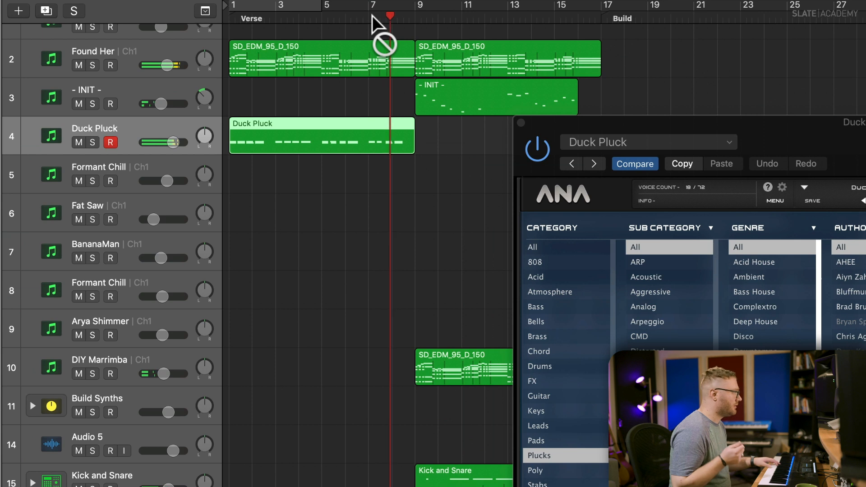
key(r)
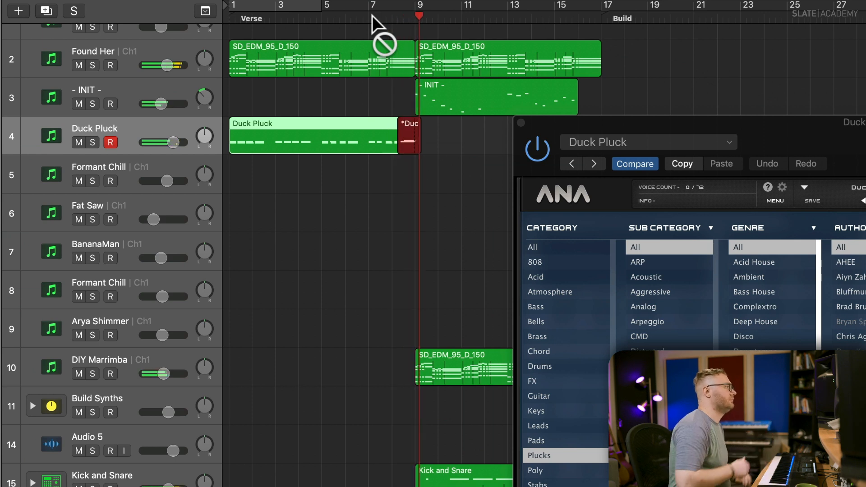
click(371, 16)
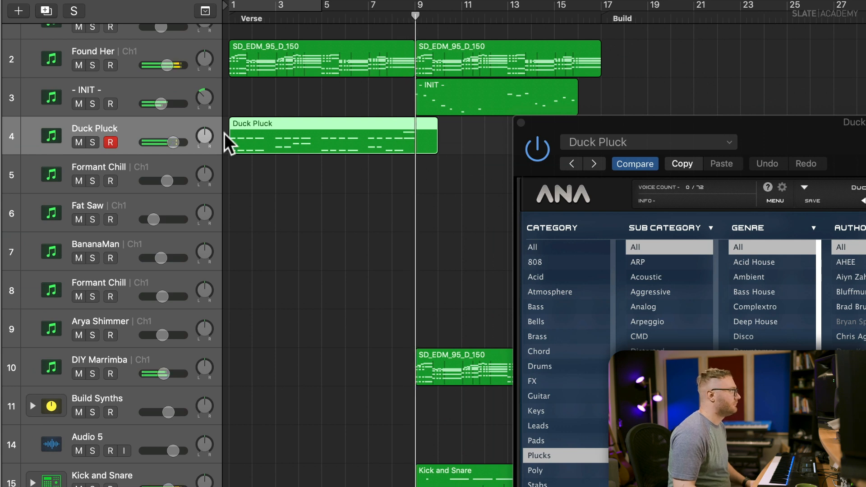
Cut off and delete the part of the Duck Pluck recording past bar 9, and copy the trimmed region to bar 9.
double_click(415, 141)
click(425, 132)
key(Delete)
drag(281, 127, 468, 131)
Play the pluck part back, lower the Duck Pluck track's volume to -2.4 dB and close its ANA 2 window.
key(space)
mouse_move(178, 140)
mouse_down()
mouse_move(161, 145)
mouse_move(167, 140)
mouse_up()
key(space)
click(230, 20)
drag(786, 123, 507, 60)
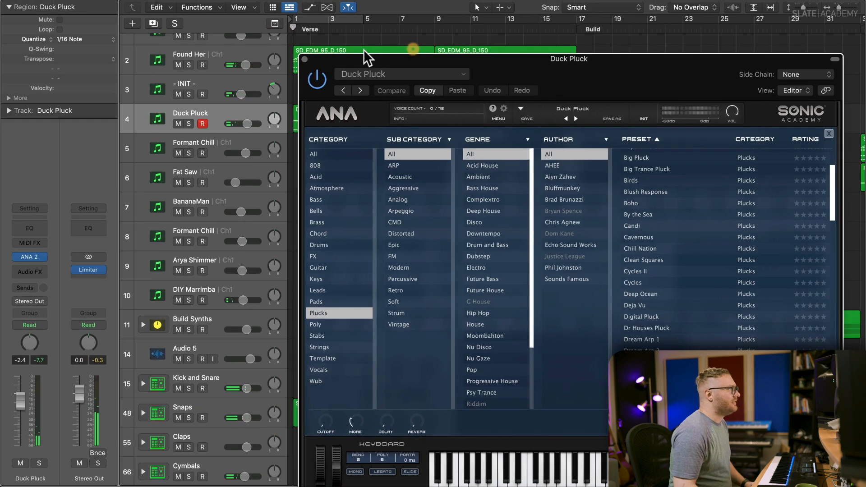
click(303, 59)
Add another software instrument track below Duck Pluck and insert ANA 2 on it.
key(alt+super+s)
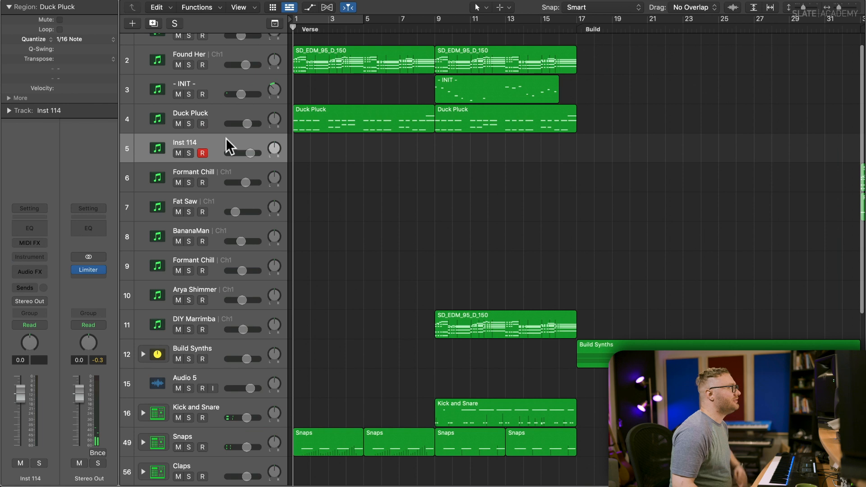
click(40, 258)
mouse_move(43, 284)
click(166, 279)
Filter the new ANA 2's presets to Bells, audition DIY Marrimba, load FM Bell and close the instrument window.
click(205, 156)
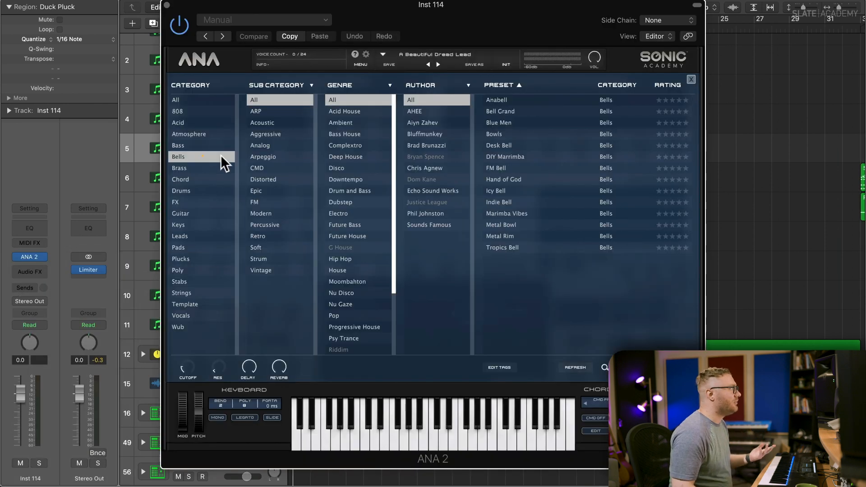
click(503, 157)
click(507, 167)
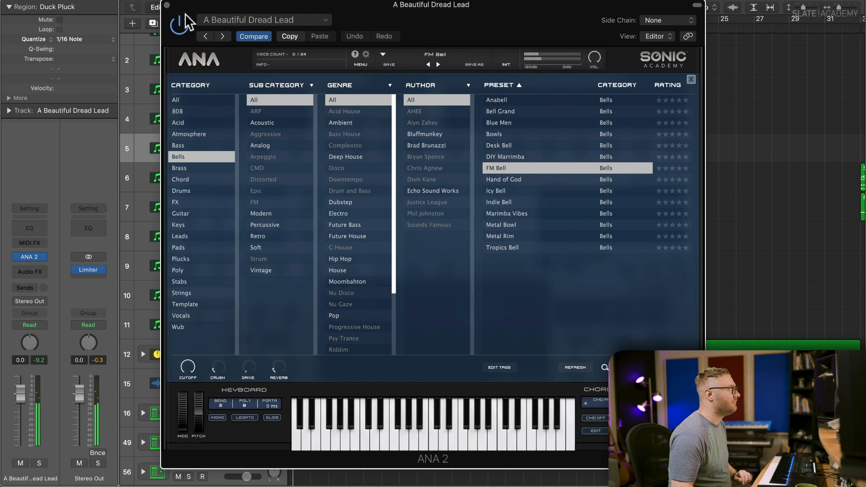
click(167, 5)
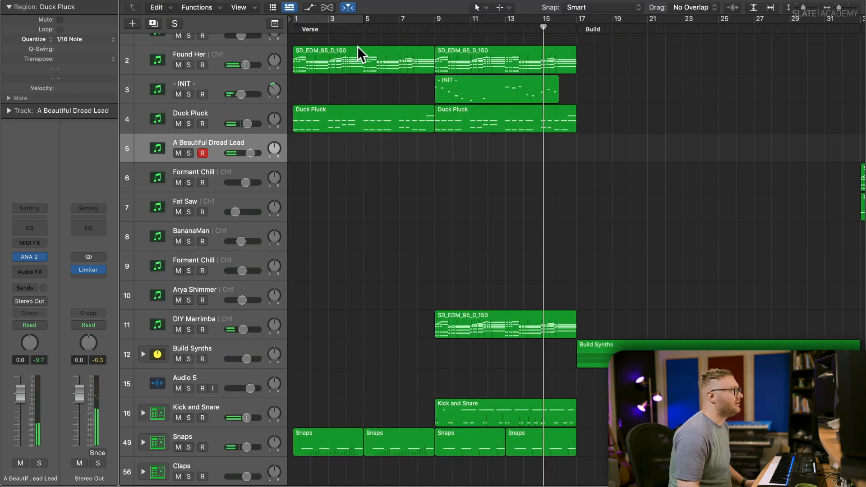
Copy the first Found Her region onto the new bell track at bar 1 and open the copy in the Piano Roll for playback.
drag(357, 46, 359, 139)
key(Return)
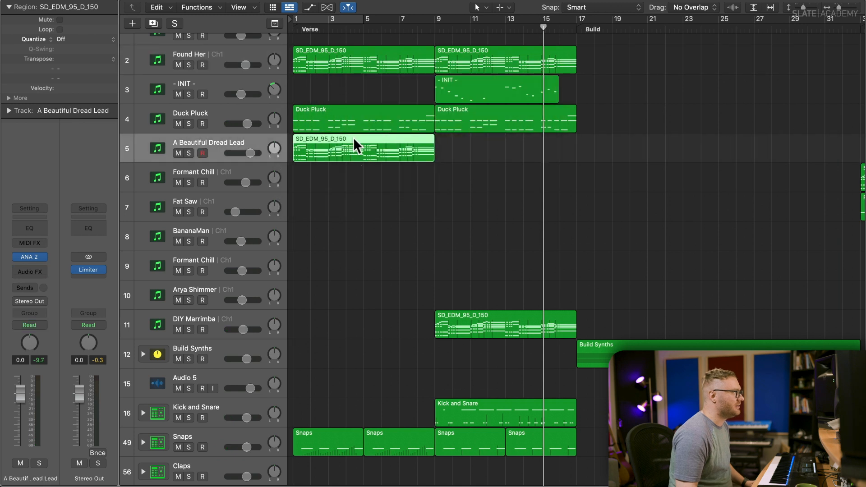
double_click(353, 137)
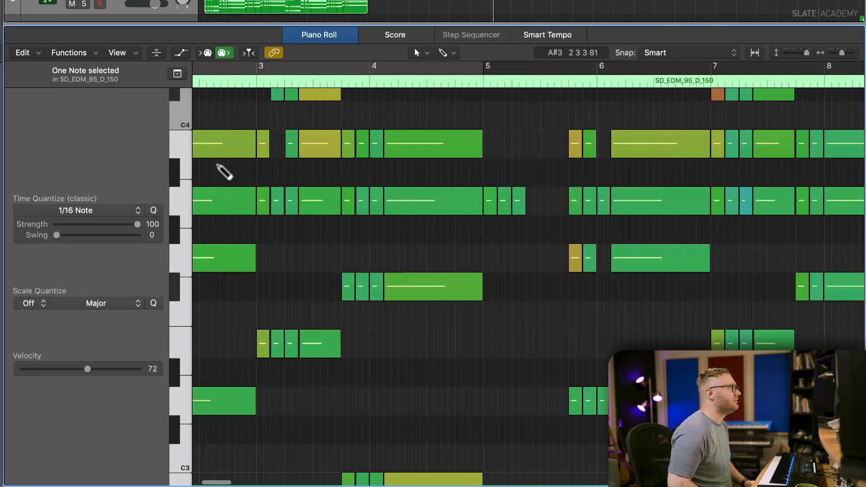
key(super+Up)
key(super+Up)
key(super+Up)
key(super+Up)
key(super+Up)
key(super+Right)
key(super+Right)
key(super+Right)
key(Return)
key(space)
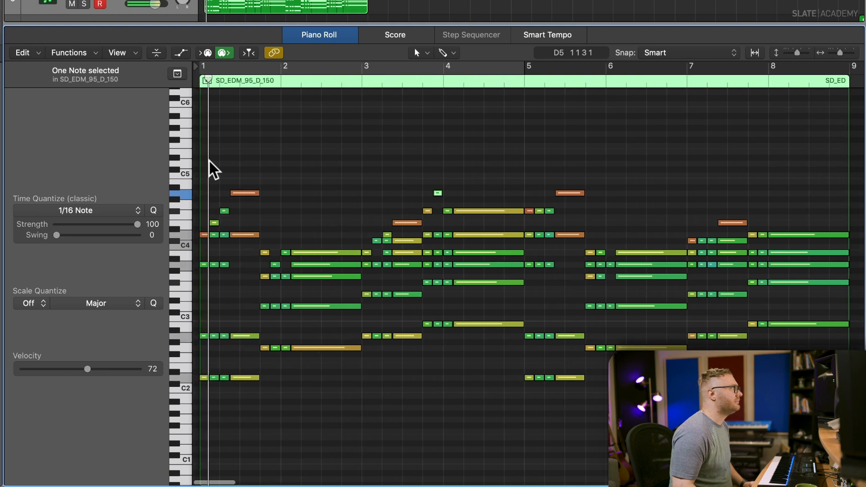
Delete the lower chord notes in bars 1 and 2 of the copied region, leaving only the top melody line.
click(247, 229)
drag(217, 243, 225, 241)
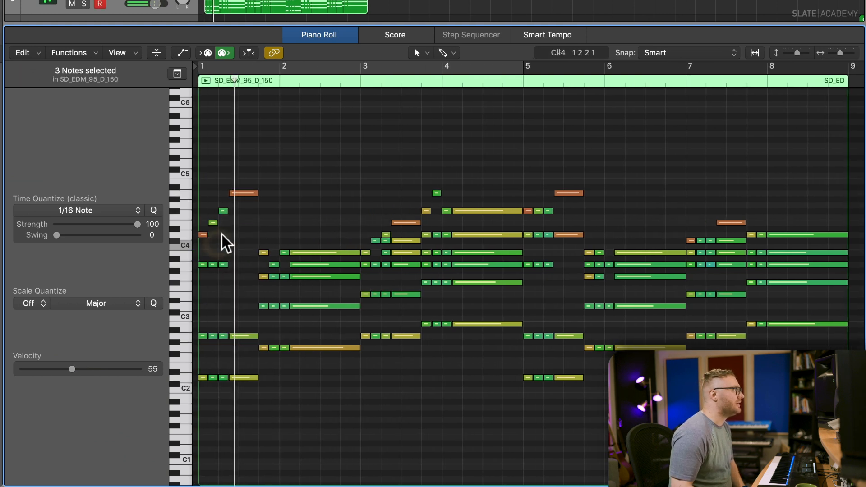
drag(236, 254, 192, 421)
key(Delete)
key(space)
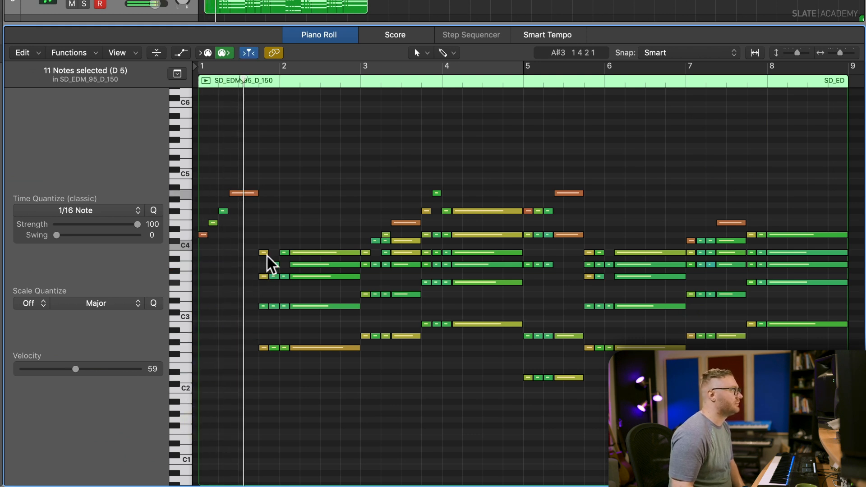
drag(257, 273, 354, 362)
key(Delete)
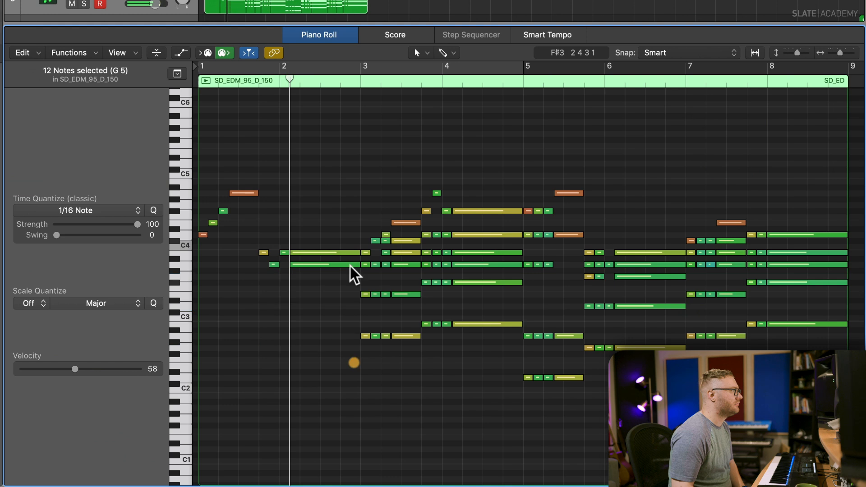
click(331, 265)
key(space)
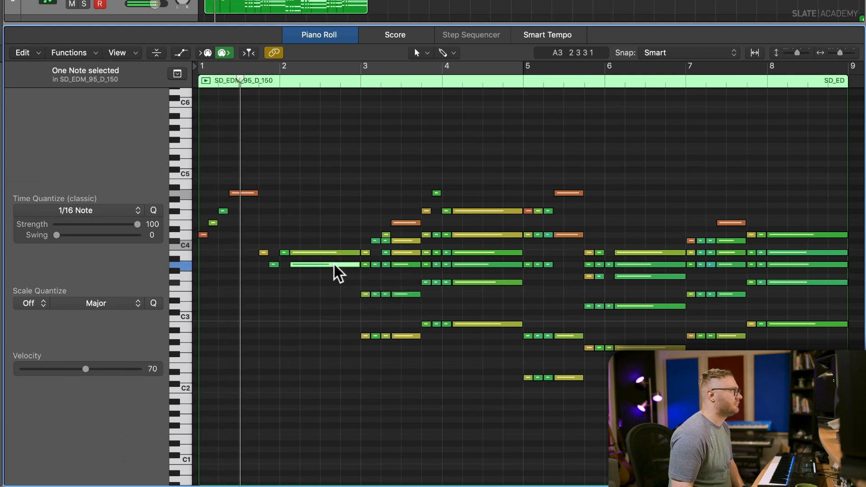
double_click(336, 265)
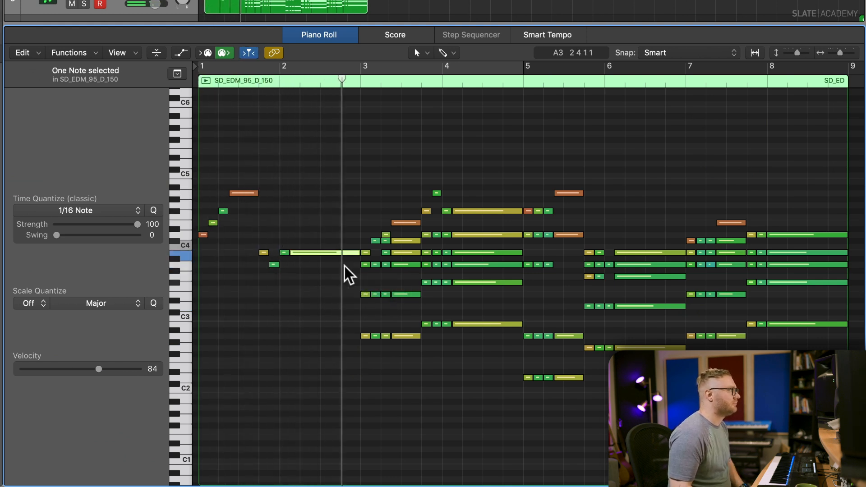
Delete the lower chord notes from bar 3 through the start of bar 5, keeping only the top melody notes.
drag(355, 266, 606, 417)
key(Delete)
drag(402, 246, 412, 239)
key(Delete)
drag(427, 270, 525, 284)
key(Delete)
key(Delete)
drag(519, 229, 547, 243)
key(Delete)
click(564, 235)
key(Delete)
Delete the lower chord notes from the end of bar 5 through bar 8, plus the long note under bar 7's highest note.
scroll(500, 258, right, 2)
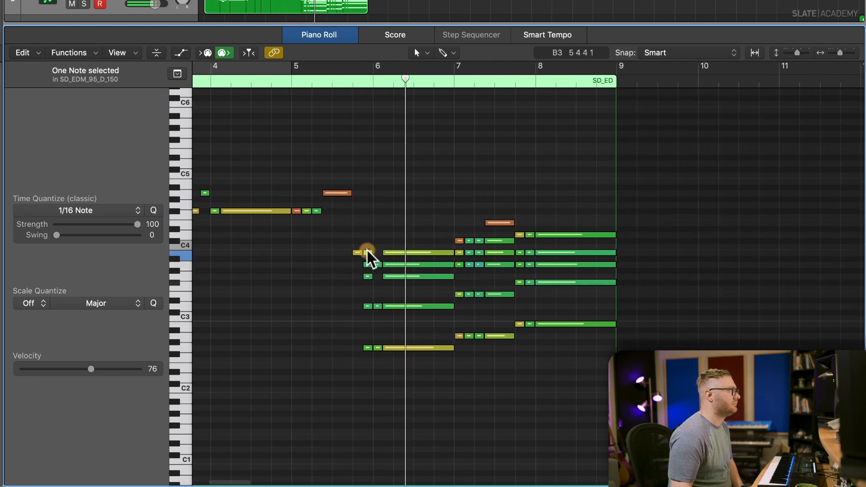
drag(378, 266, 444, 383)
key(Delete)
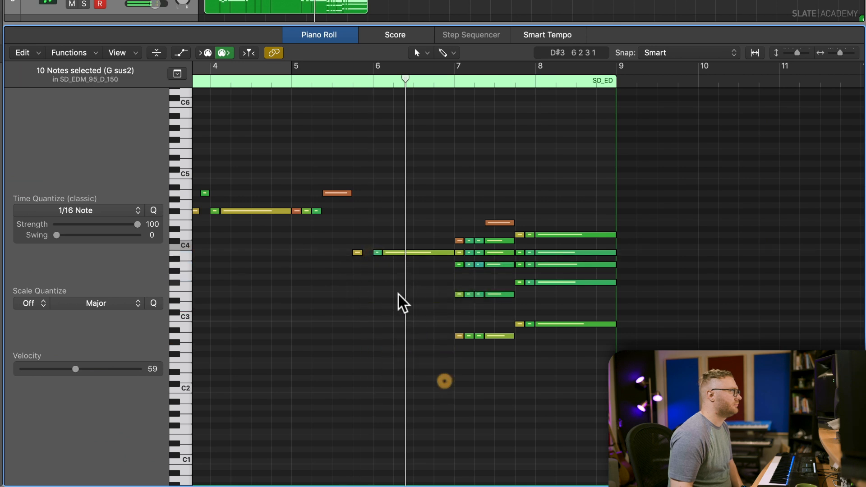
click(445, 83)
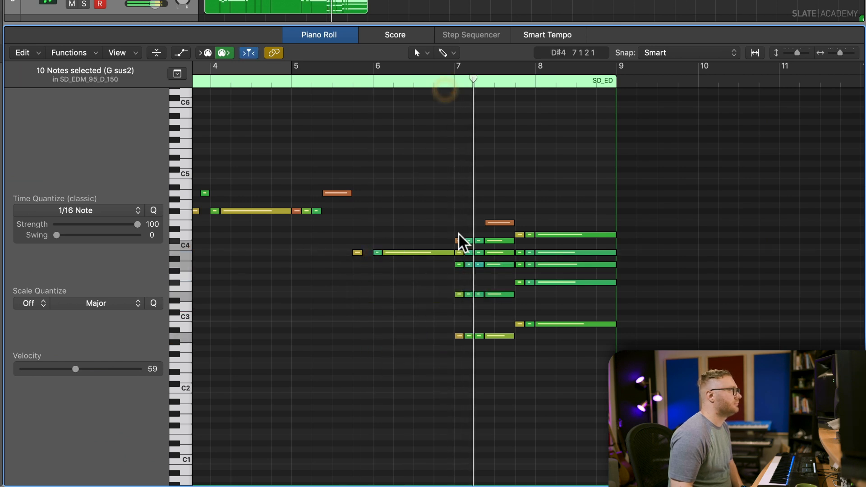
drag(462, 336, 553, 273)
key(Delete)
drag(465, 356, 607, 254)
key(Delete)
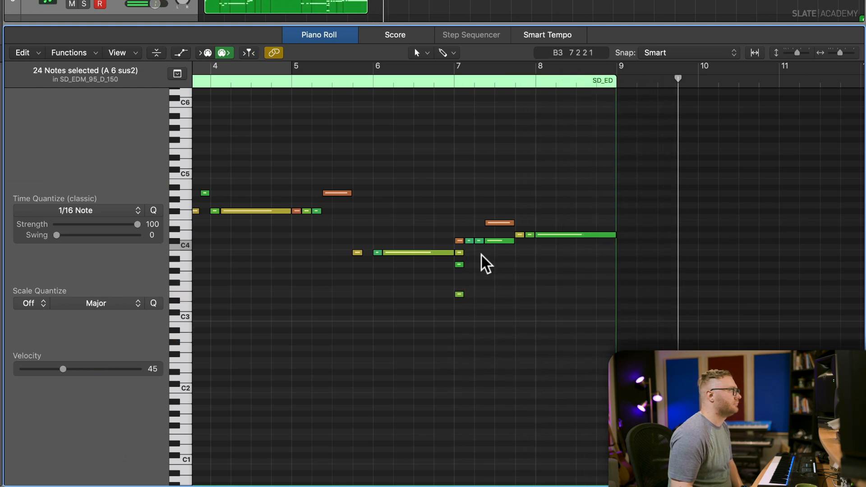
drag(483, 286, 464, 304)
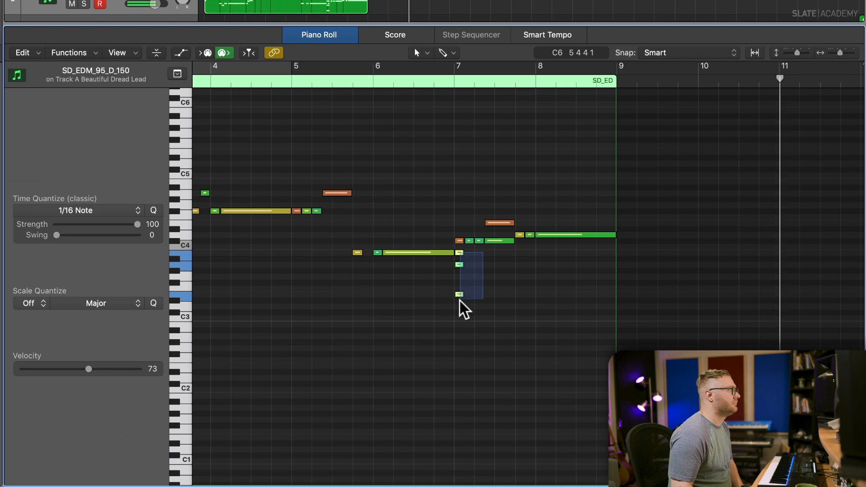
key(Delete)
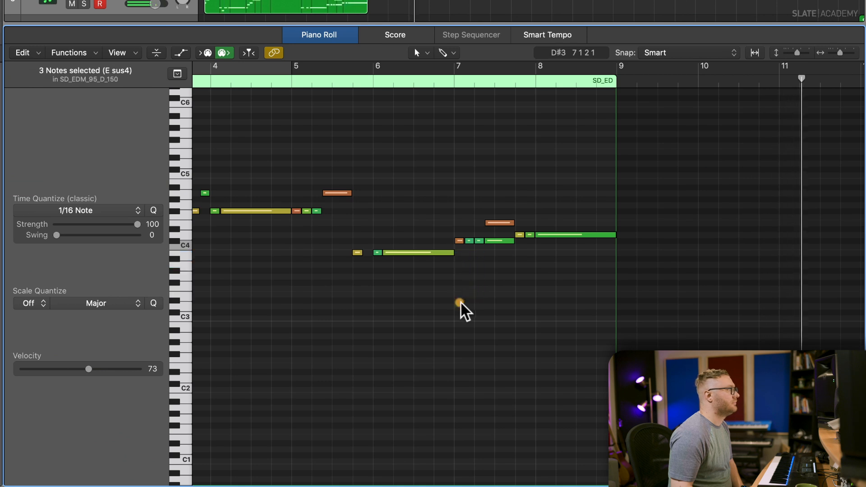
click(502, 240)
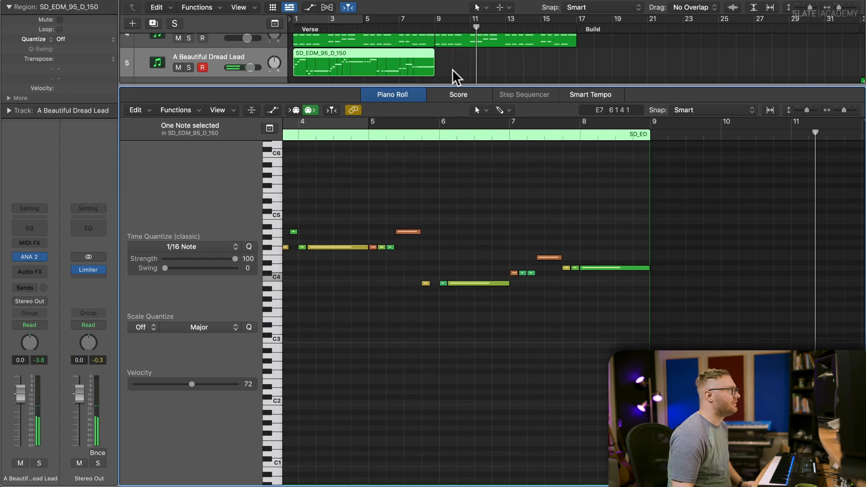
Close the Piano Roll and duplicate the A Beautiful Dread Lead track with its settings.
key(p)
click(410, 31)
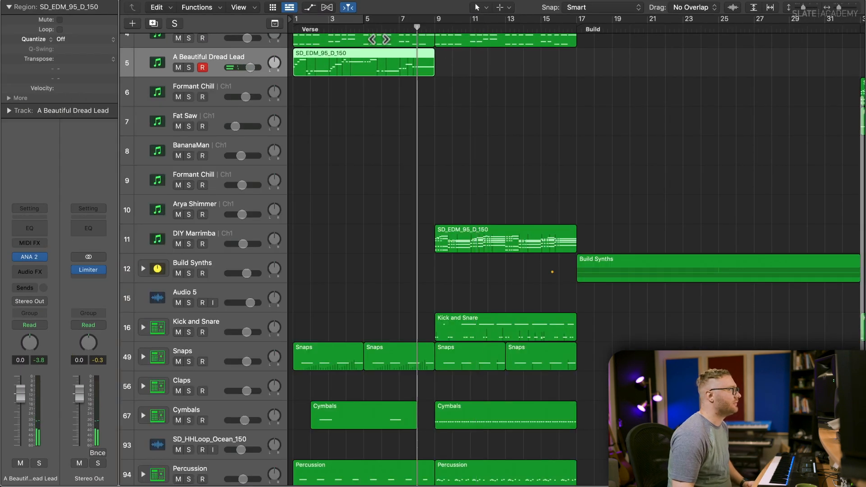
key(super+d)
Record a single chord at bar 9 on the duplicated track, solo the track and play it back from bar 8.
key(comma)
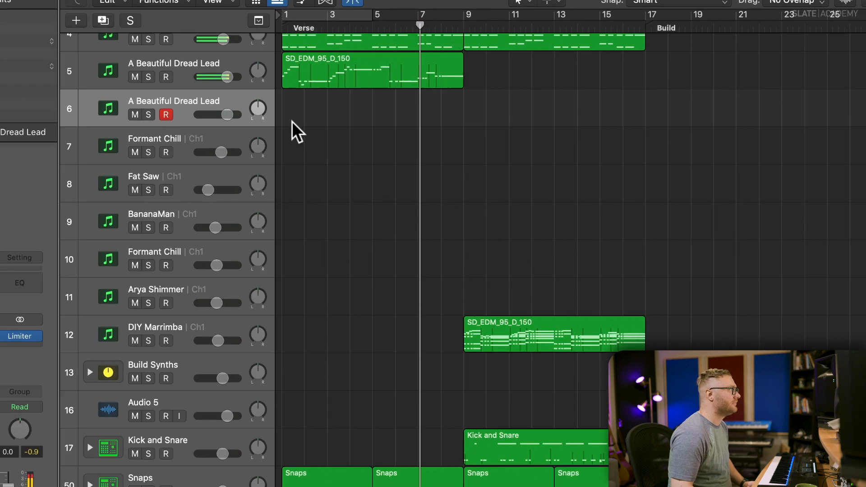
key(r)
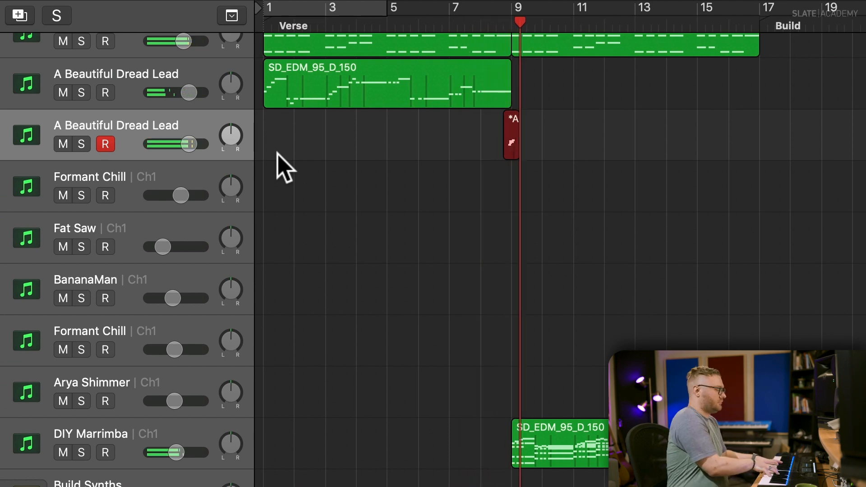
key(space)
click(506, 21)
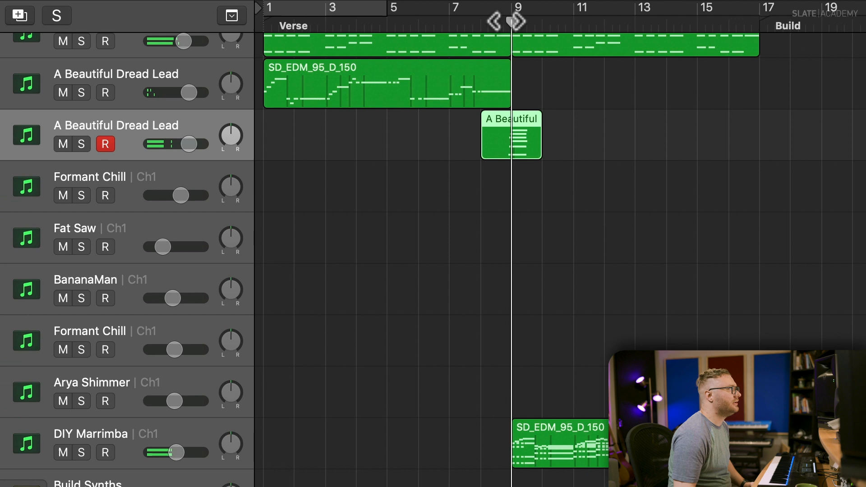
key(s)
click(478, 23)
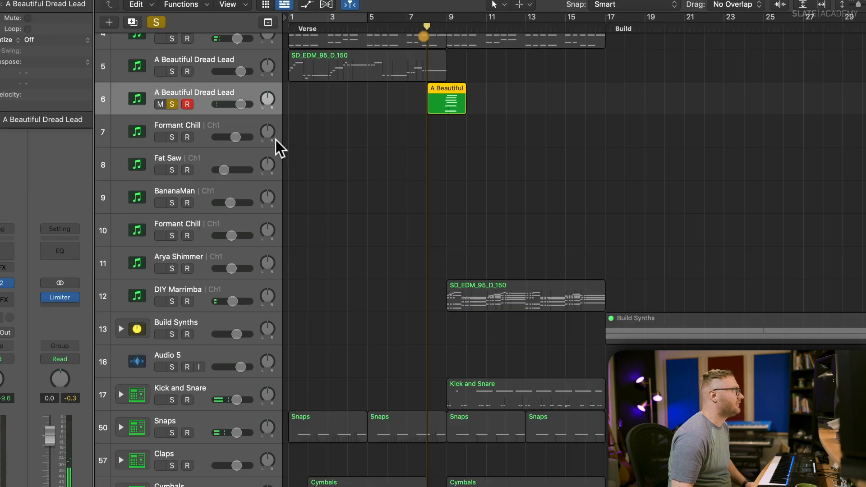
Insert the Multipass effect on the duplicated A Beautiful Dread Lead track.
click(7, 296)
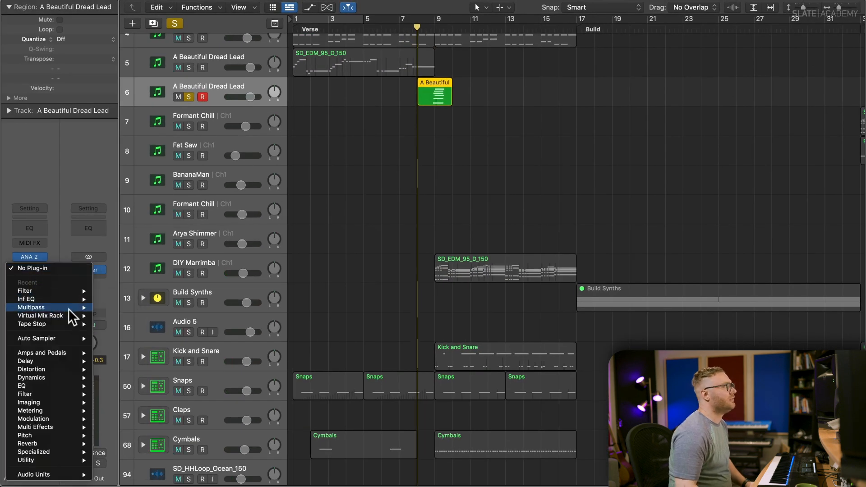
mouse_move(72, 307)
click(104, 306)
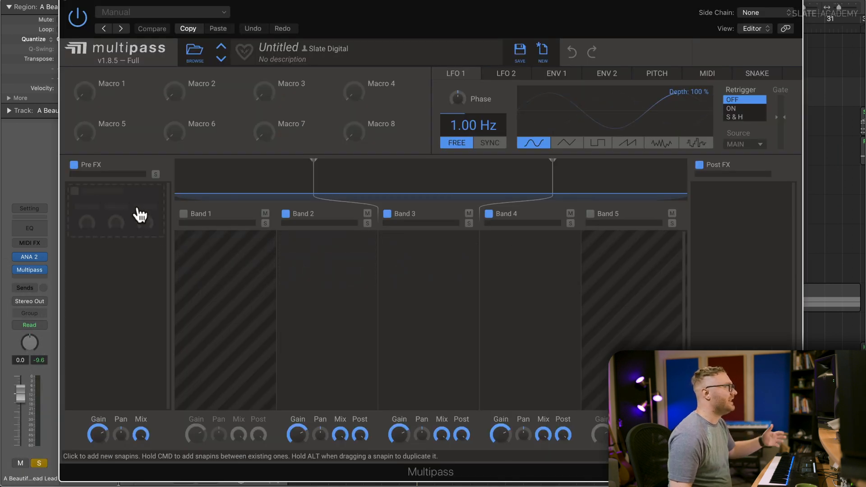
Add a Reverb to Multipass's Band 4 and lower the crossover between Bands 3 and 4 to 990 Hz.
click(523, 244)
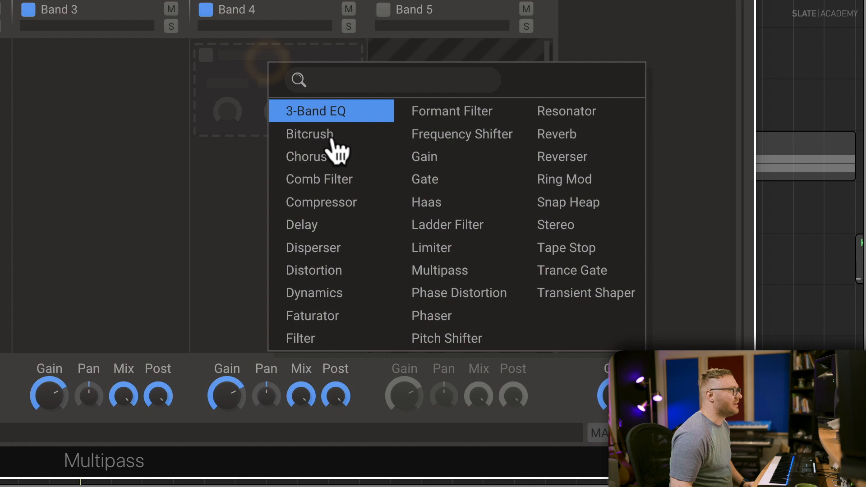
click(562, 134)
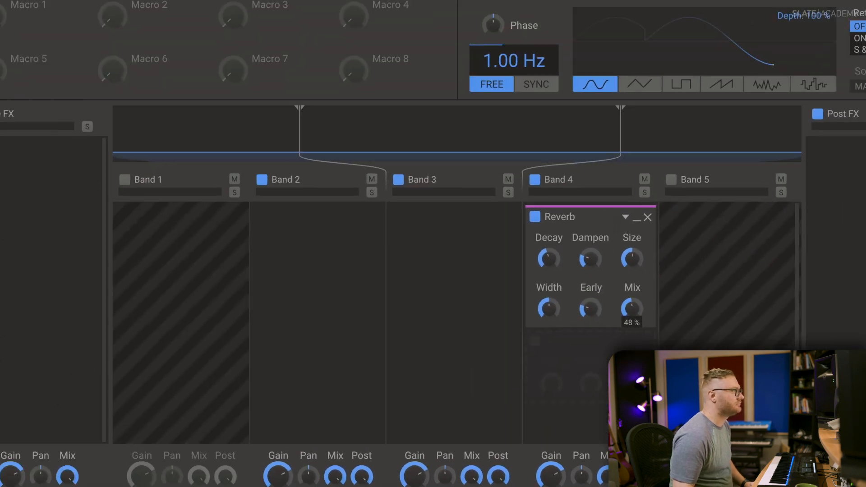
mouse_move(621, 128)
mouse_down()
mouse_move(479, 136)
mouse_move(491, 151)
mouse_up()
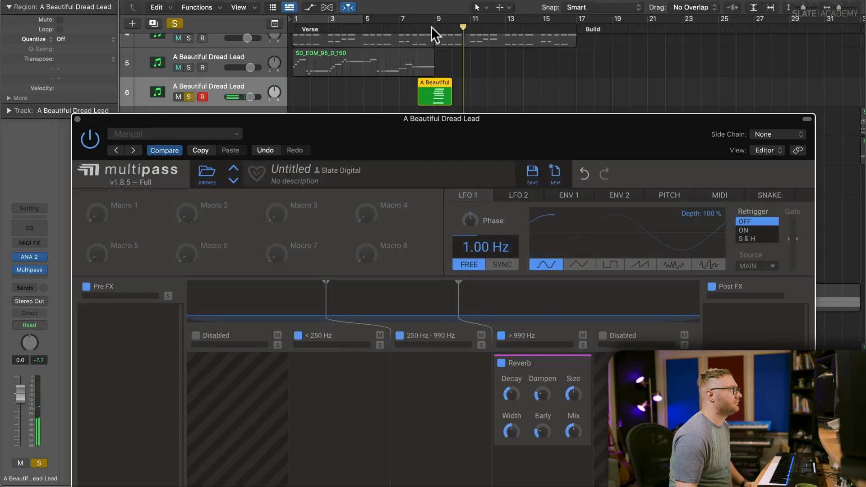
drag(509, 119, 494, 0)
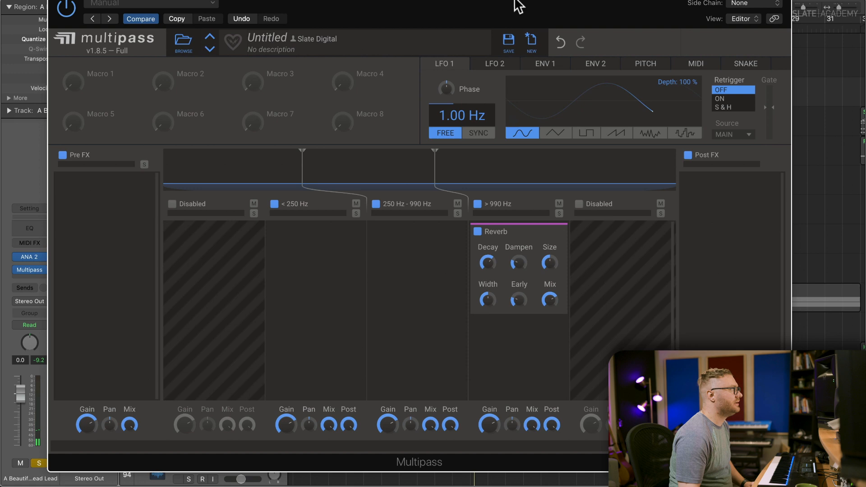
Add a Delay with Ping-Pong on to Multipass's 250–990 Hz band and close the plug-in window.
drag(515, 2, 526, 121)
double_click(420, 25)
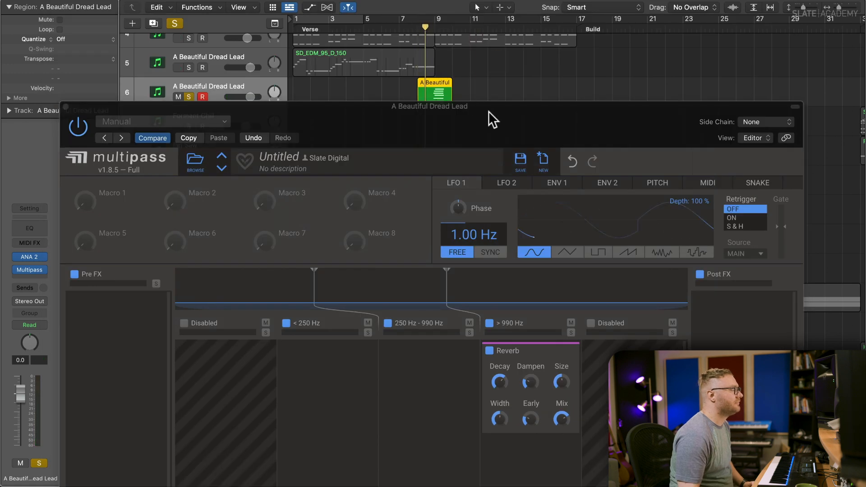
drag(485, 108, 437, 48)
click(428, 26)
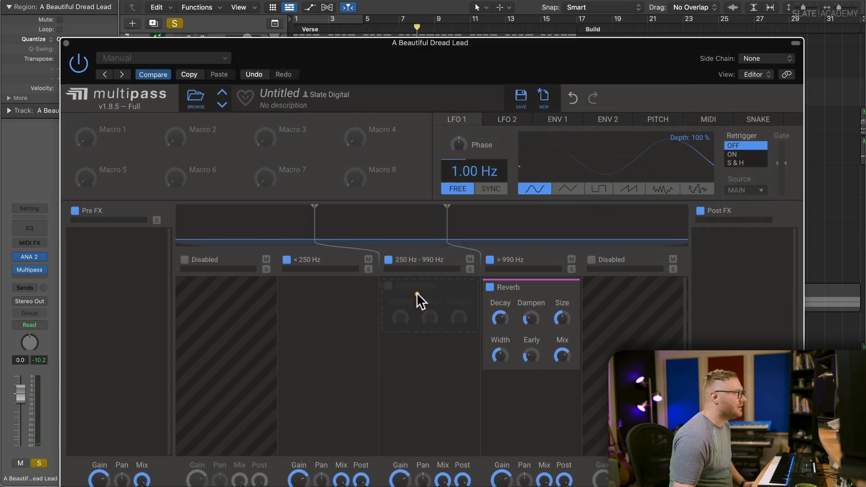
click(417, 294)
click(462, 389)
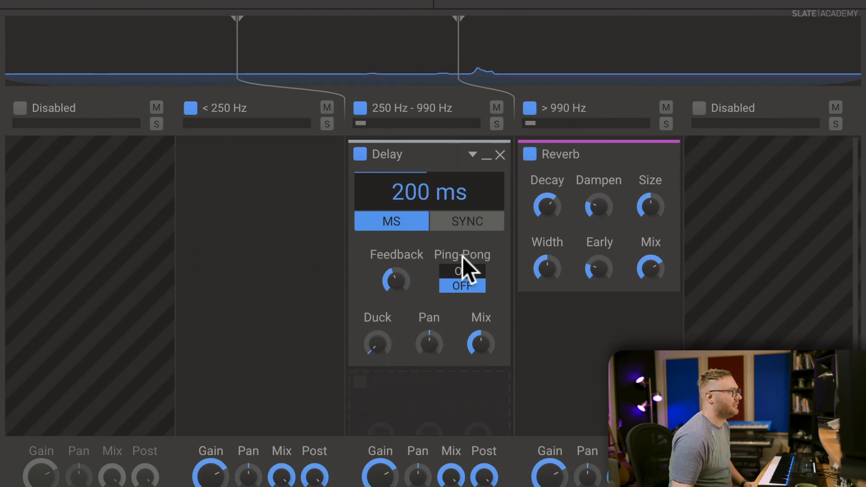
click(462, 271)
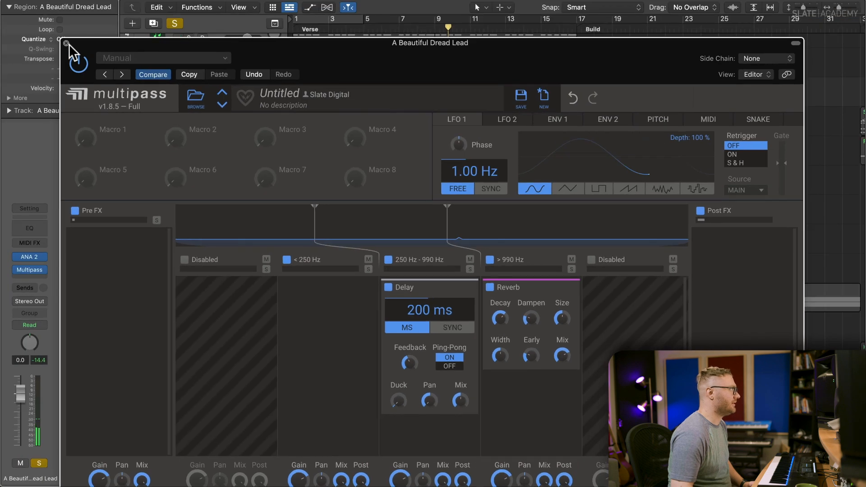
click(69, 44)
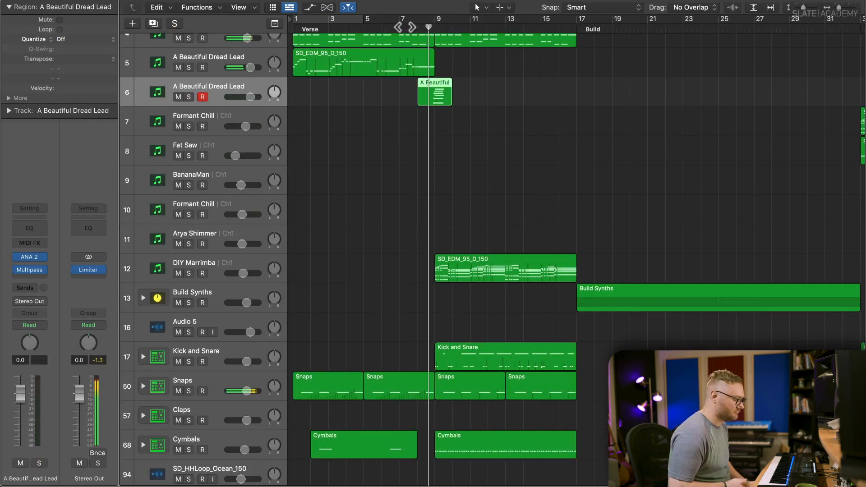
Lower the duplicated A Beautiful Dread Lead track's volume to -2.3 dB and return the playhead to bar 1.
key(super+Up)
key(super+Up)
key(super+Up)
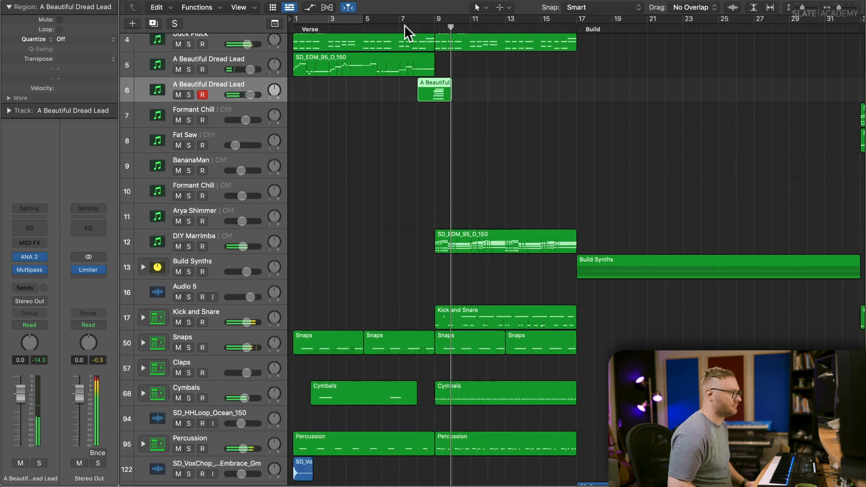
drag(20, 394, 18, 399)
click(294, 30)
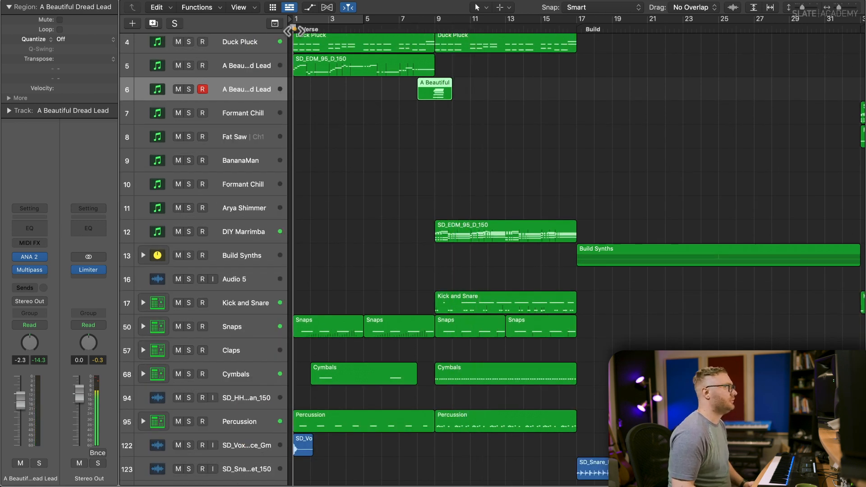
Transpose the SD_EDM_95_D_150 melody region on track 5 by -12 semitones and play the verse from bar 1.
scroll(321, 97, up, 2)
click(329, 90)
double_click(328, 90)
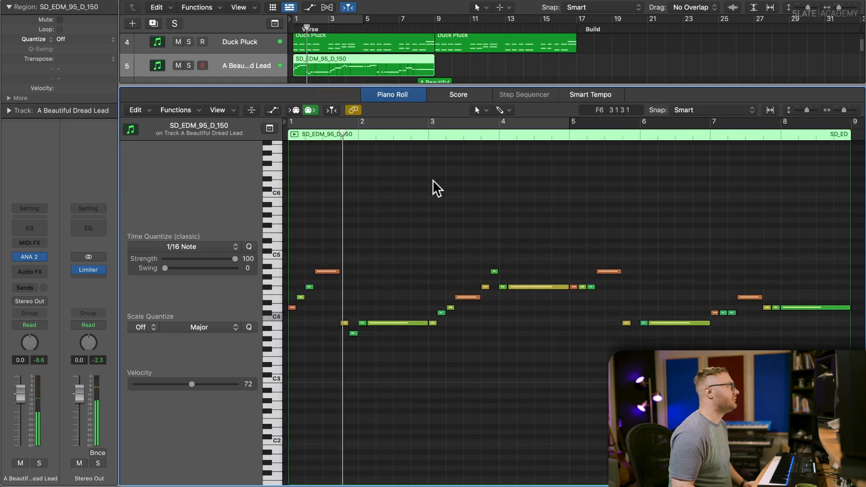
click(406, 197)
key(super+a)
double_click(315, 60)
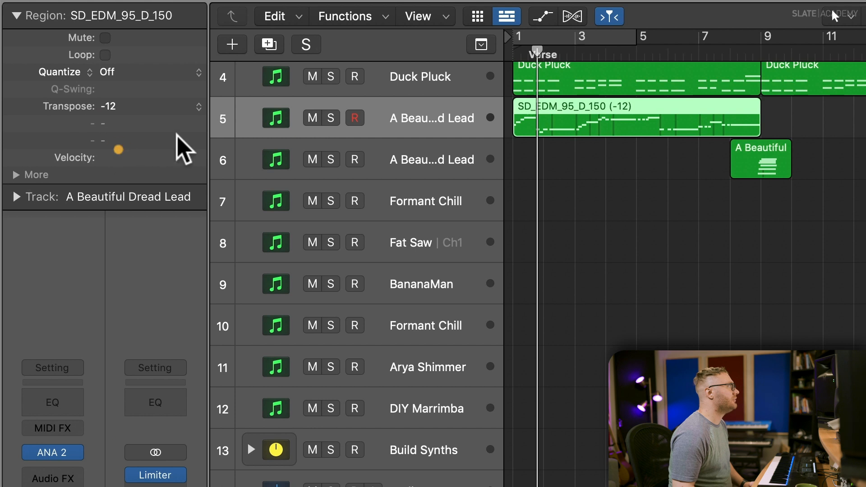
drag(529, 52, 455, 68)
key(space)
click(811, 114)
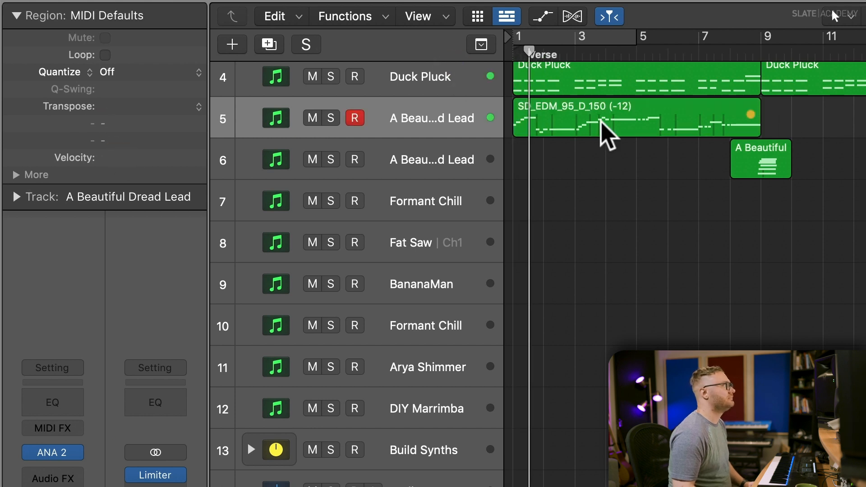
Reduce the velocities of all notes in track 5's lead melody together in the Piano Roll, then close the editor.
click(441, 118)
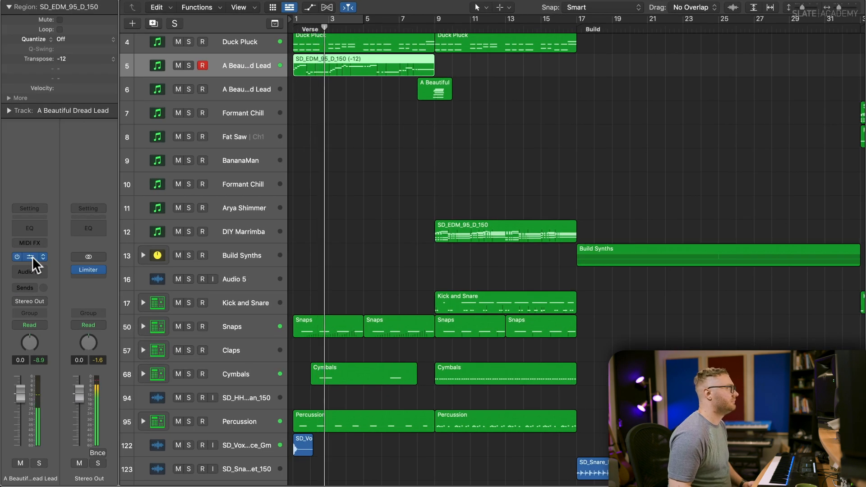
double_click(361, 62)
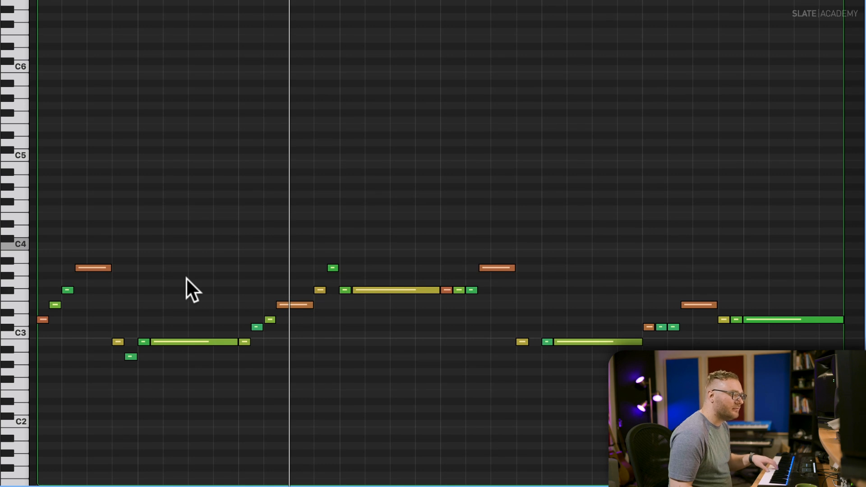
click(189, 269)
key(super+a)
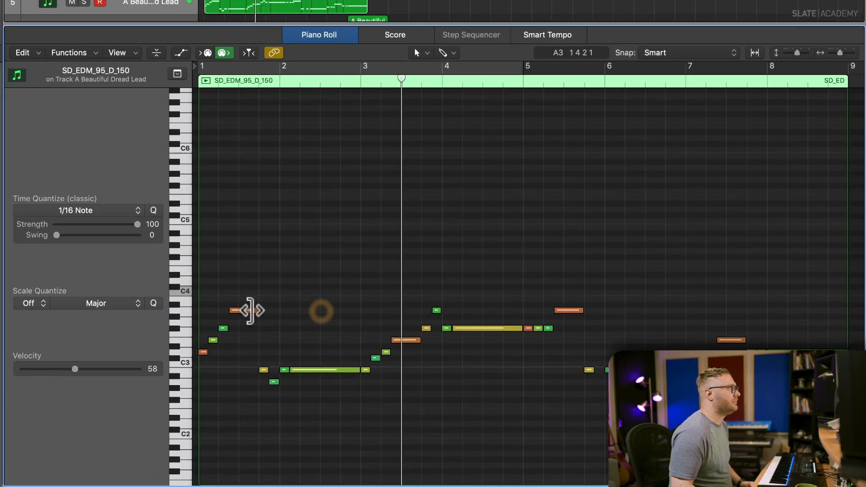
click(156, 52)
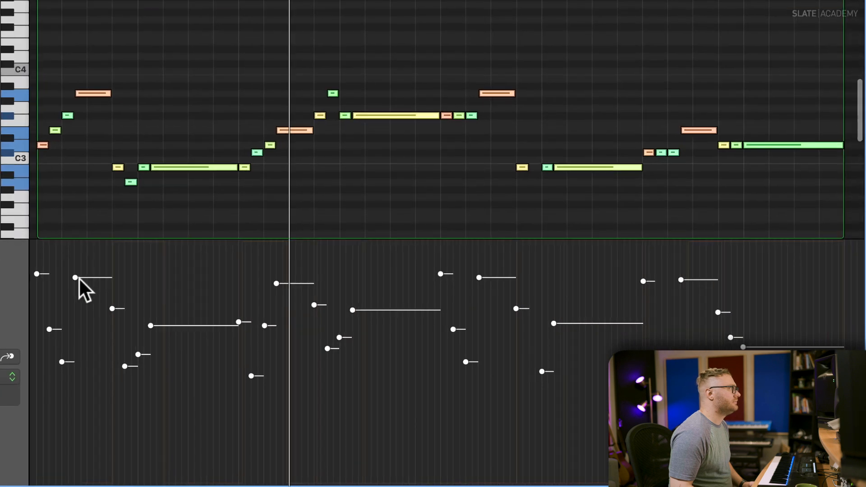
drag(79, 277, 85, 365)
key(p)
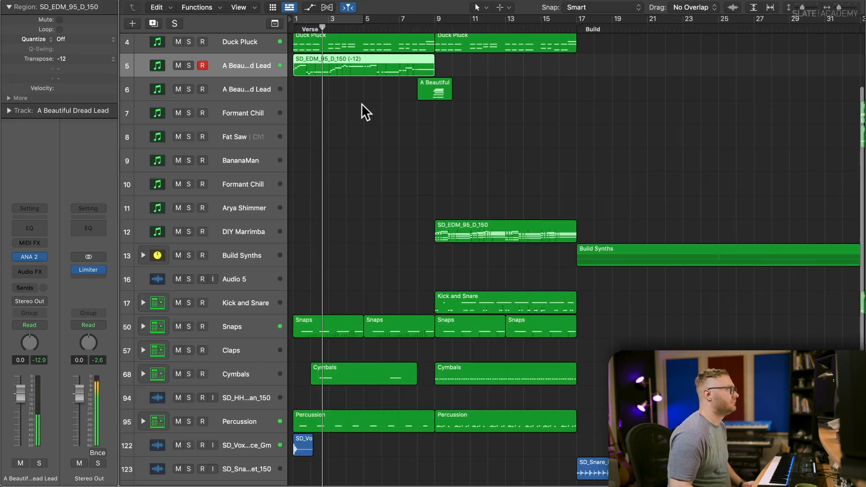
Set track 5's lead volume to 1.8 dB and Duck Pluck's to -4.2 dB, and play the transition from bar 7.
scroll(455, 102, up, 3)
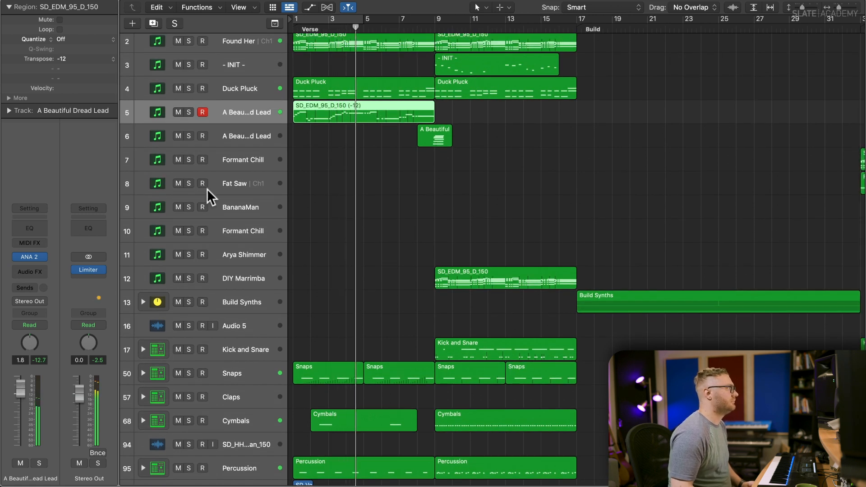
click(218, 80)
drag(28, 392, 28, 397)
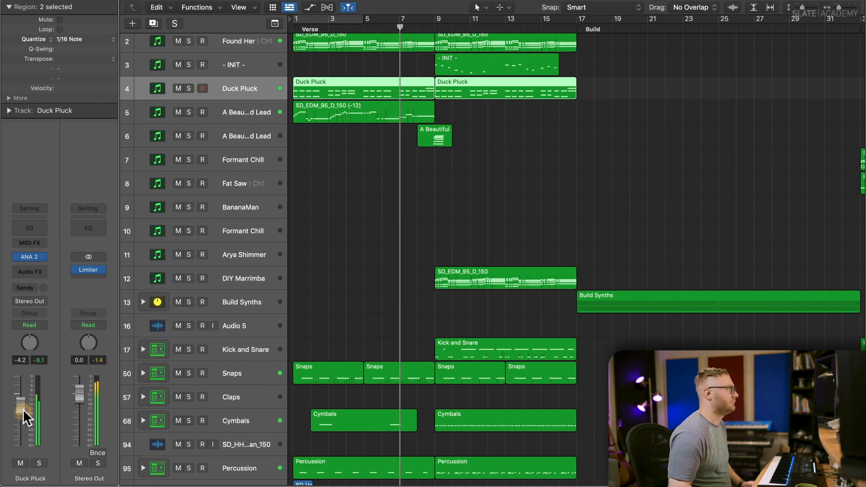
click(405, 27)
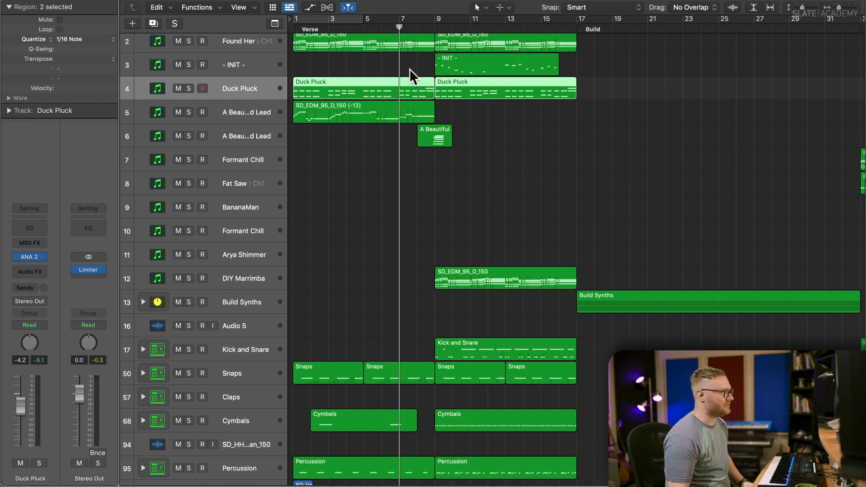
key(space)
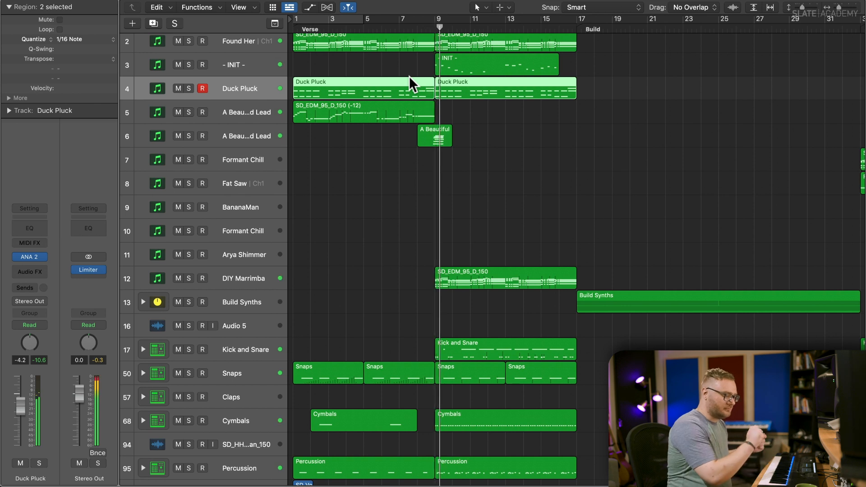
Create a new audio track at the end of the track list and open the FX samples folder in Finder.
scroll(412, 109, down, 7)
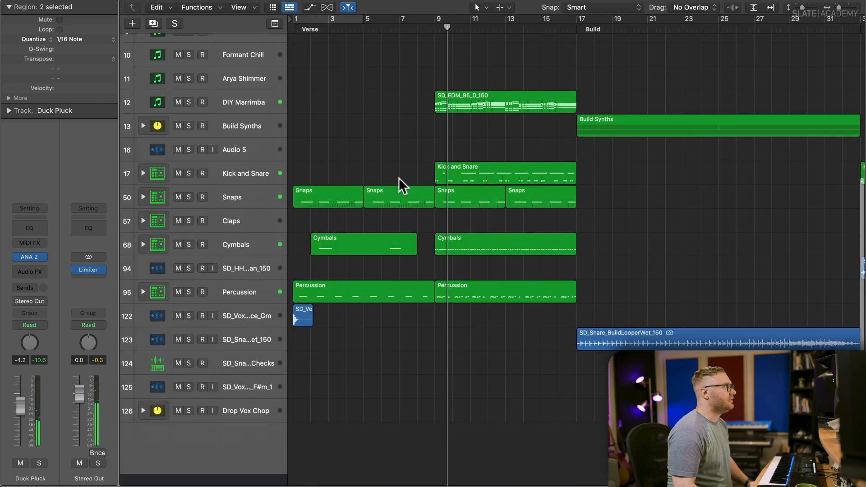
key(alt+super+a)
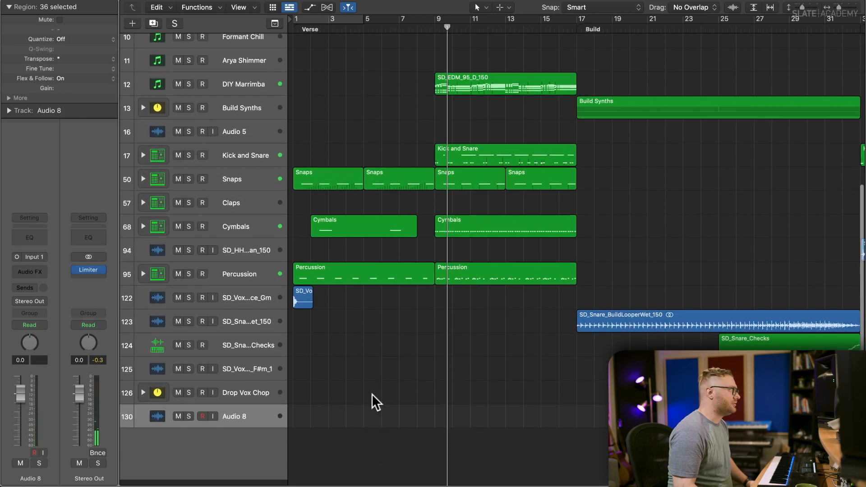
key(super+Tab)
key(Left)
key(Left)
key(Left)
key(Up)
key(Up)
key(Up)
key(Up)
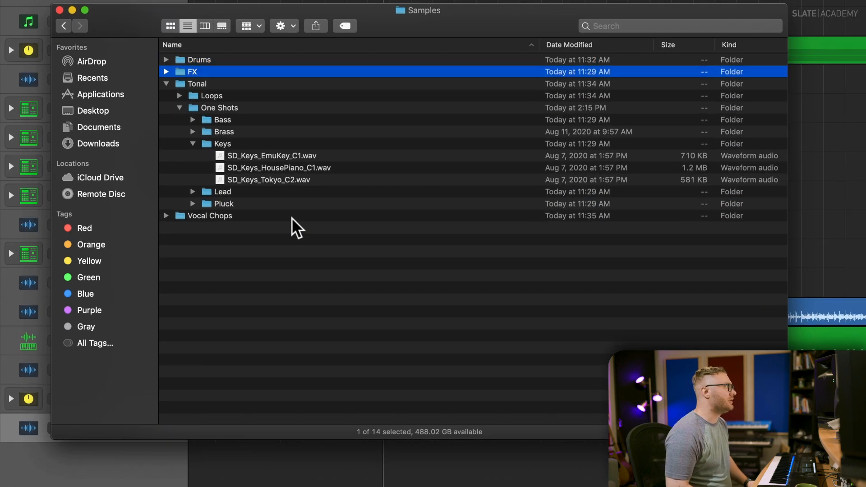
key(Down)
key(super+Down)
Preview the samples SD_Reverse_Mini.wav, SD_Reverse_Quickie.wav and SD_Reverse_Subtle.wav.
scroll(325, 301, down, 2)
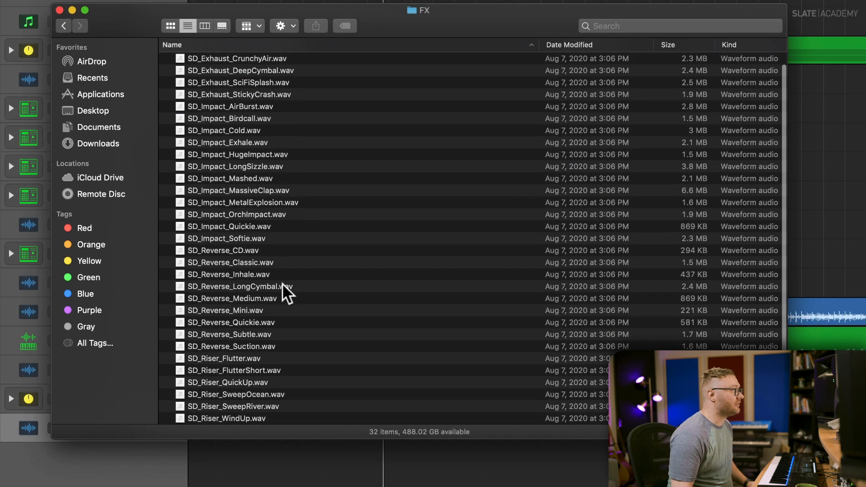
click(282, 286)
click(279, 310)
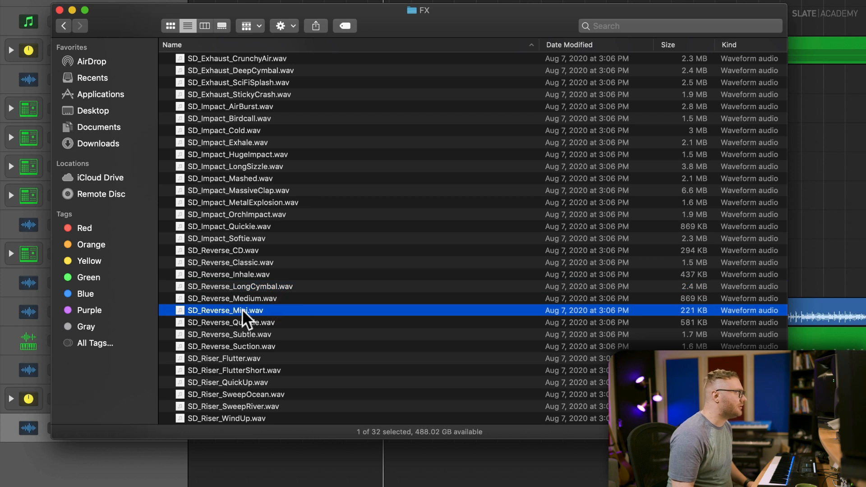
key(space)
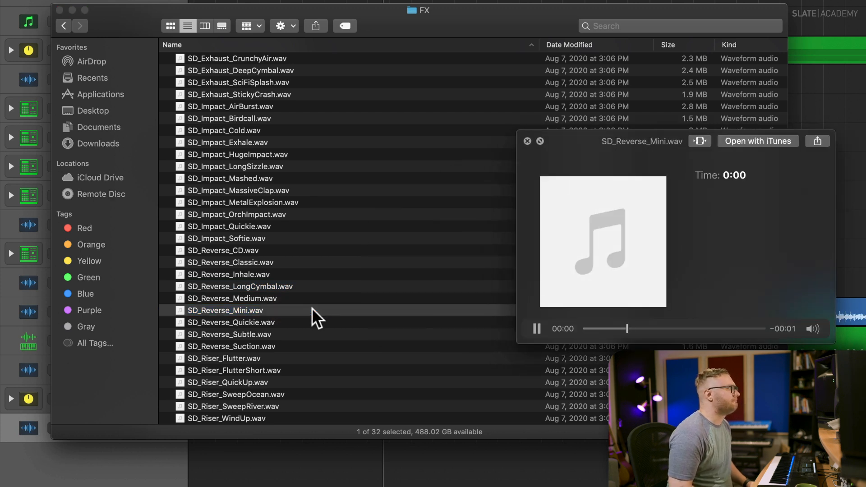
key(Down)
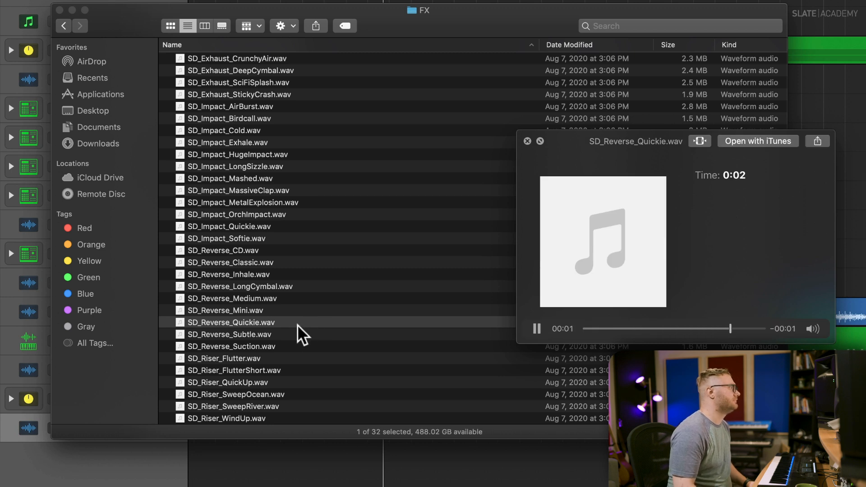
key(Down)
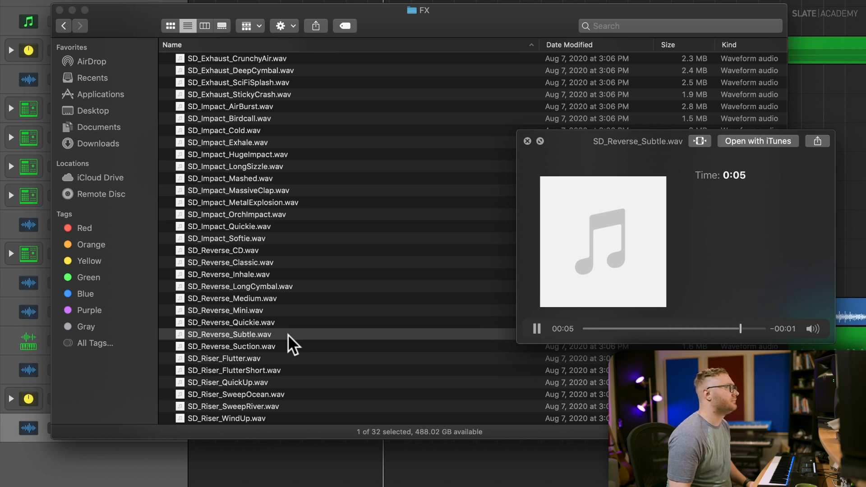
key(space)
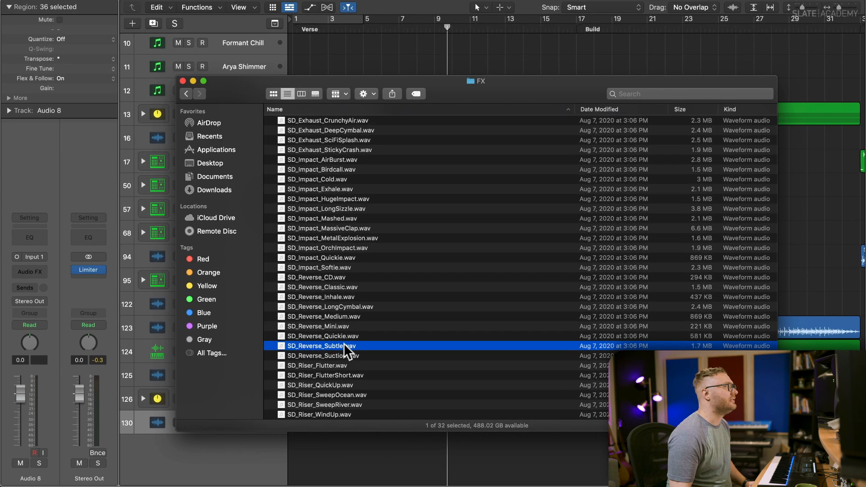
Place SD_Reverse_Subtle.wav at bar 8 on the new audio track in Logic Pro and delete the part beyond bar 9.
drag(343, 345, 414, 413)
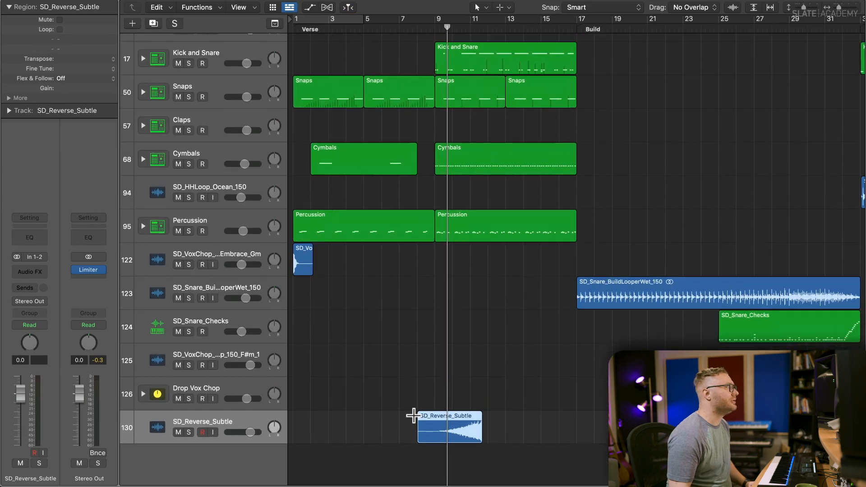
drag(440, 413, 519, 428)
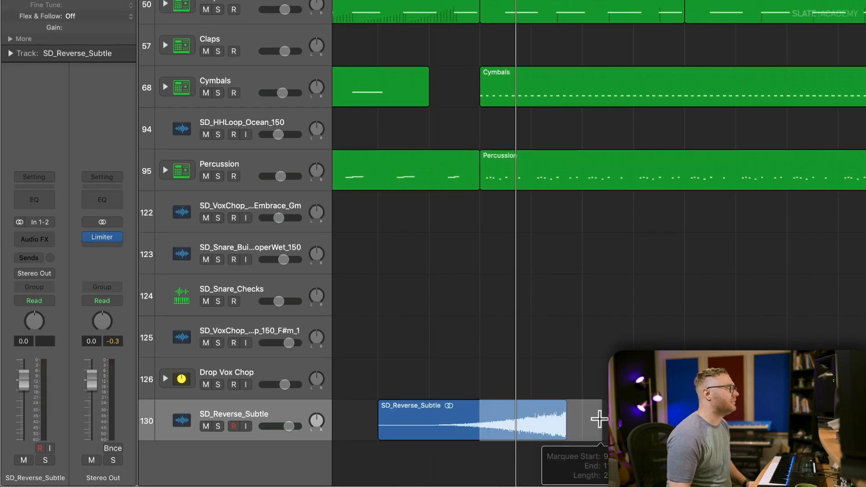
drag(599, 419, 599, 419)
key(Delete)
Play the transition from bar 8 and lower the SD_Reverse_Subtle track's volume to -6.0 dB.
key(space)
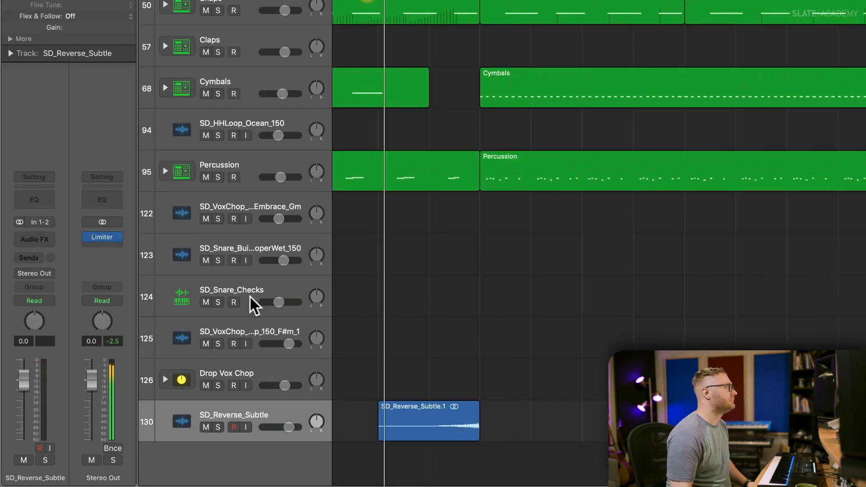
drag(289, 427, 275, 428)
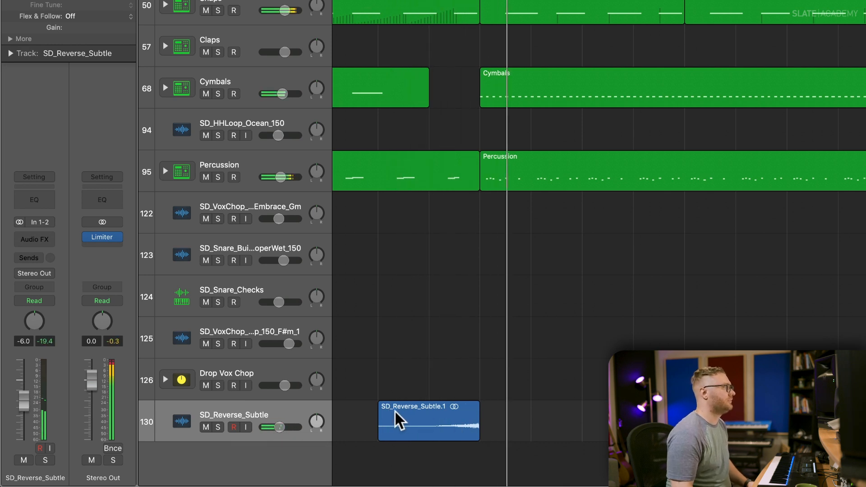
Copy the trimmed SD_Reverse_Subtle region to bar 9 and reverse the copy.
drag(414, 404, 511, 413)
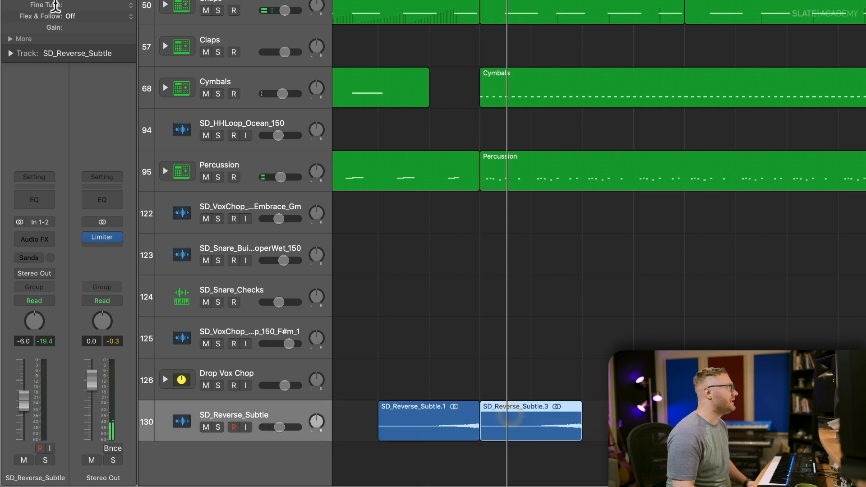
click(9, 39)
click(70, 118)
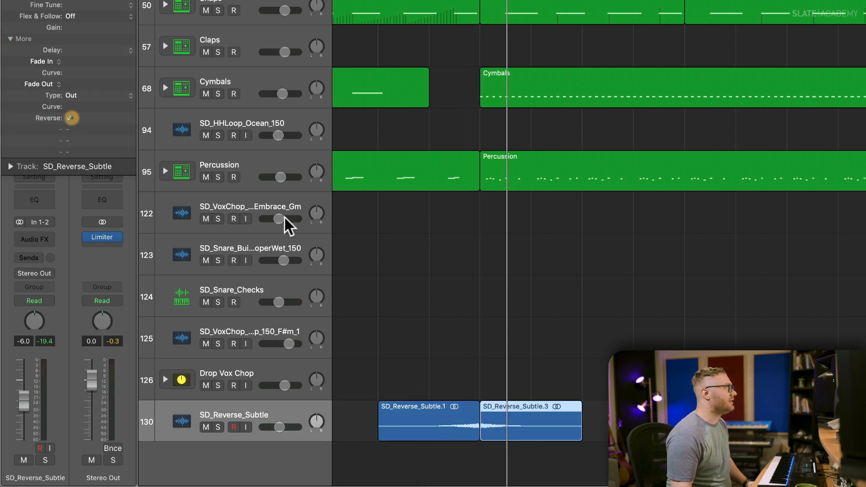
Shift the reversed SD_Reverse_Subtle copy slightly later and extend its start back to bar 9.
drag(499, 406, 513, 407)
drag(497, 437, 481, 438)
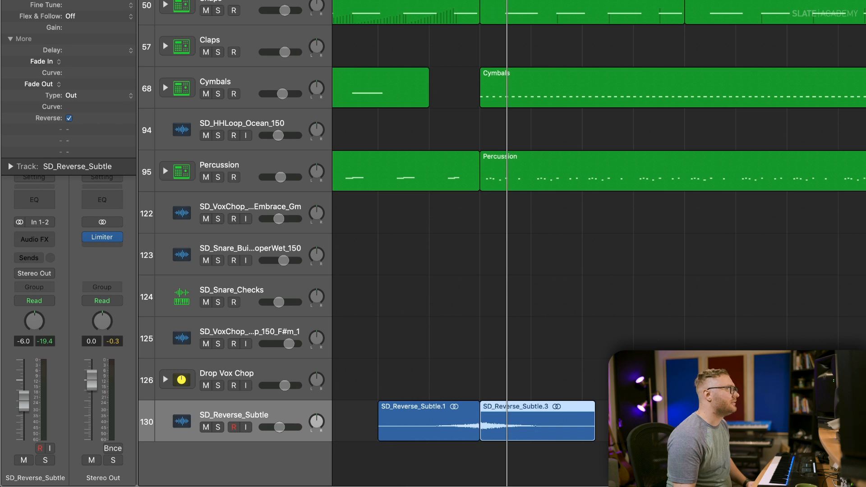
Lower the SD_Reverse_Subtle track's volume to -9.8 dB and delete the reversed copy at bar 9.
key(space)
drag(278, 428, 277, 427)
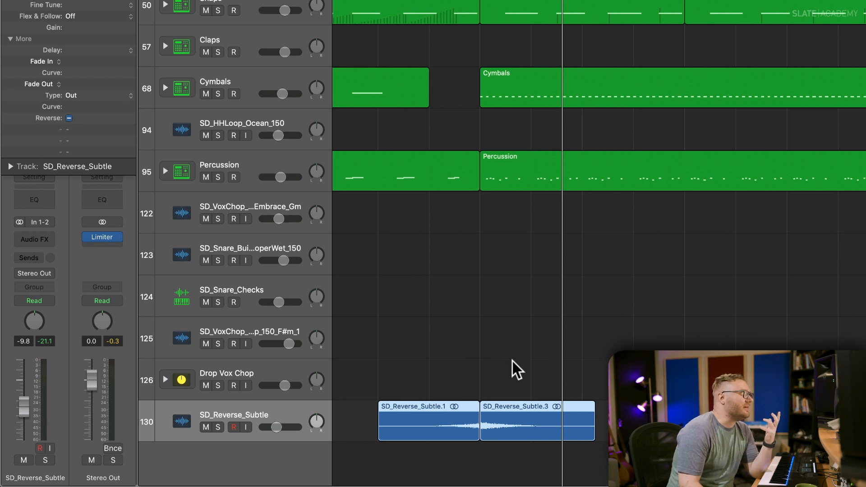
click(500, 419)
key(Delete)
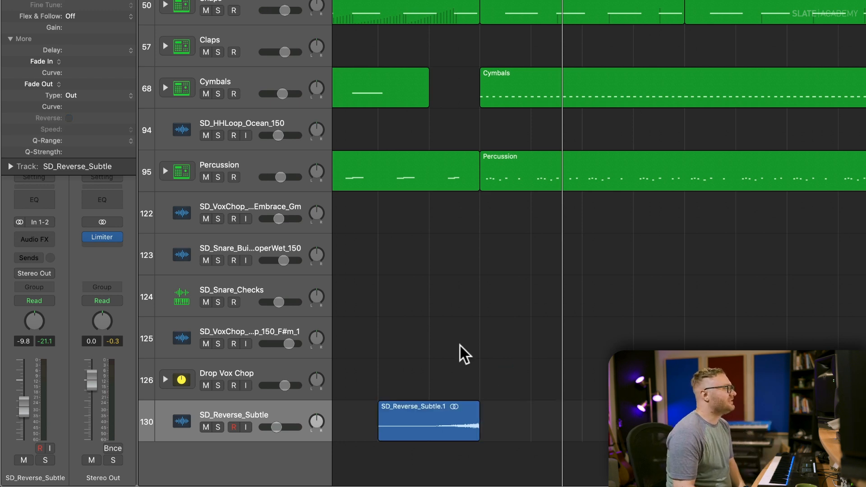
Play the transition from about bar 7 and set the SD_Reverse_Subtle track's volume to -9.2 dB.
key(space)
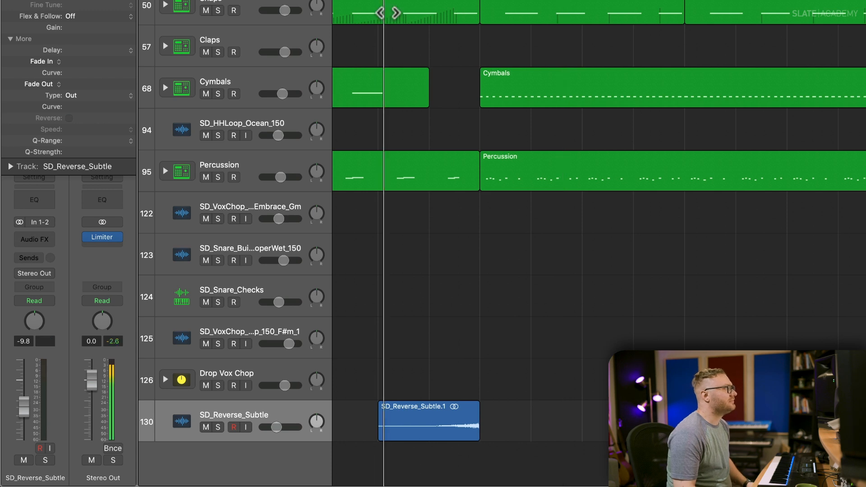
mouse_move(277, 427)
drag(276, 427, 279, 426)
key(space)
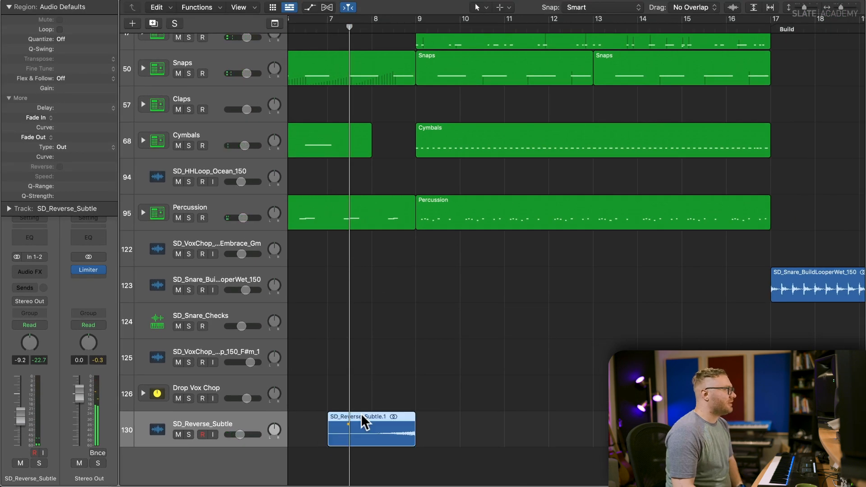
Replace the remaining SD_Reverse_Subtle region with SD_Reverse_Mini.wav from the FX folder, placed so that it ends at bar 9.
key(Delete)
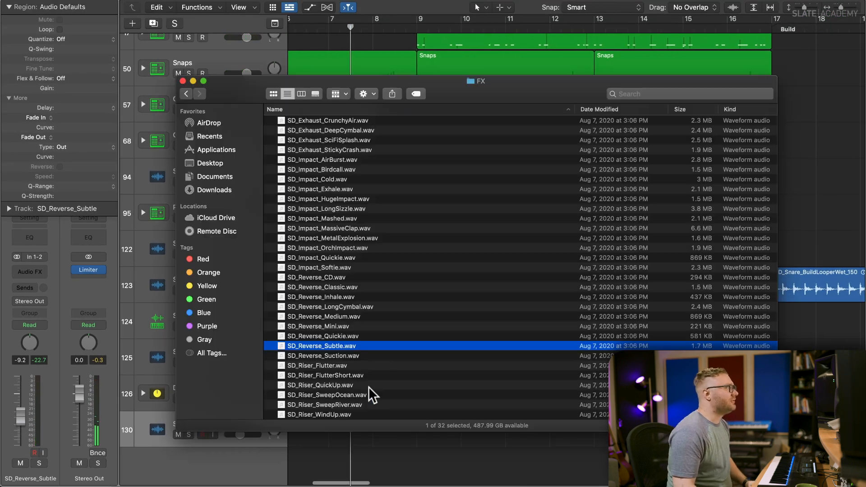
drag(359, 326, 394, 415)
key(space)
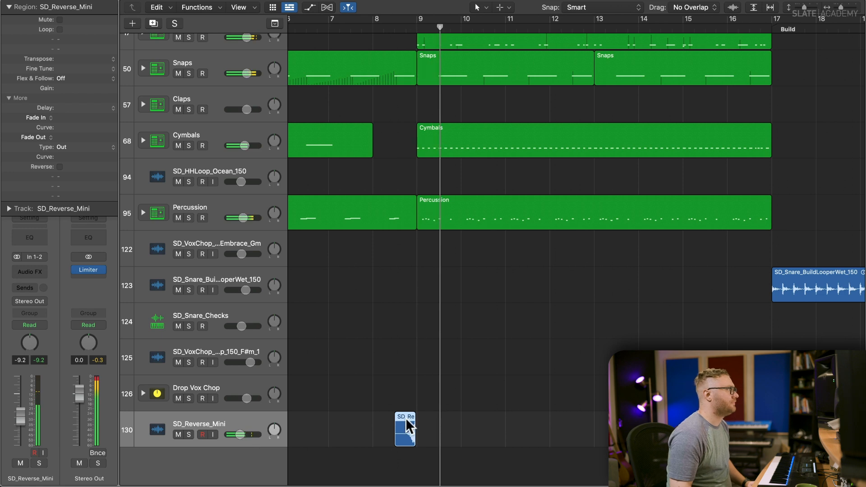
key(super+Right)
key(super+Right)
drag(417, 417, 421, 416)
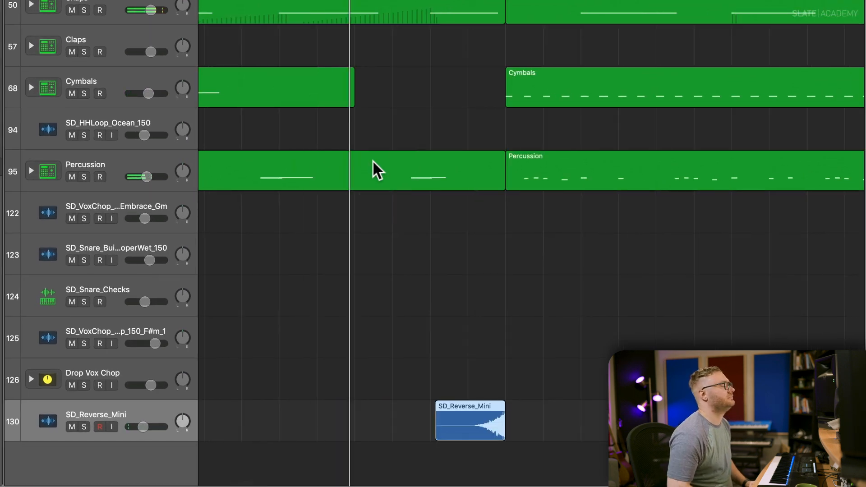
key(super+Left)
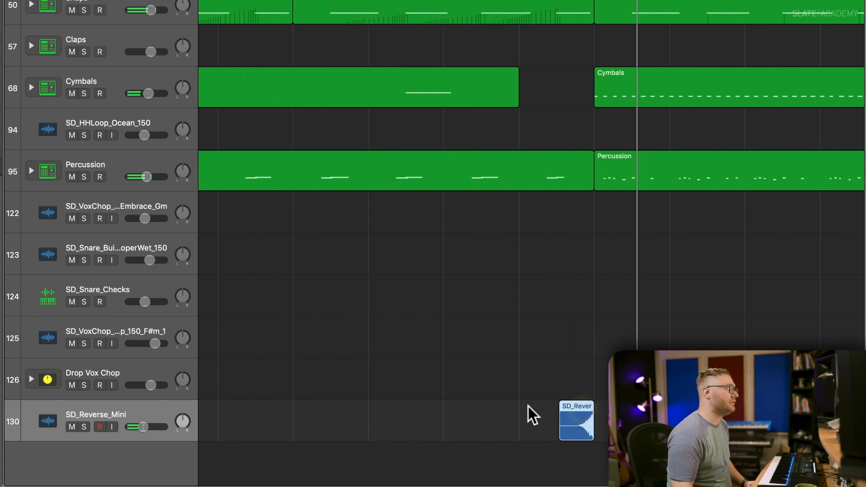
Lower the SD_Reverse_Mini track's volume to -11.2 dB and extend the region's start slightly earlier.
drag(144, 427, 142, 427)
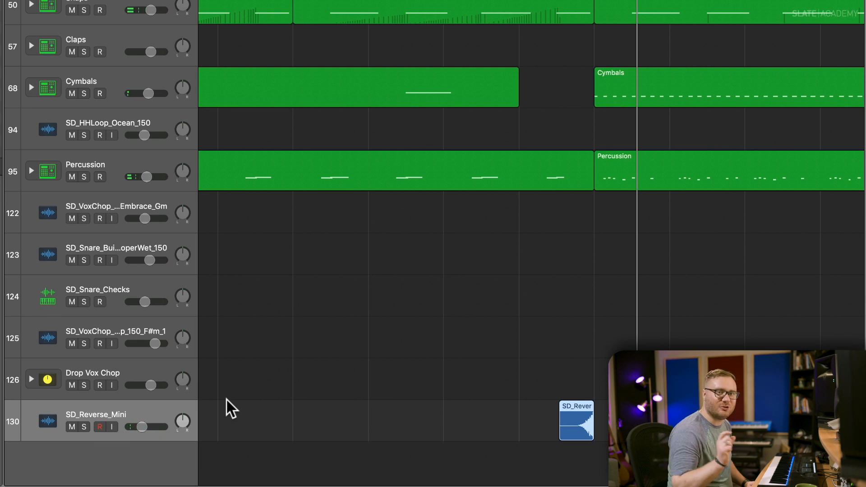
drag(563, 436, 543, 436)
key(space)
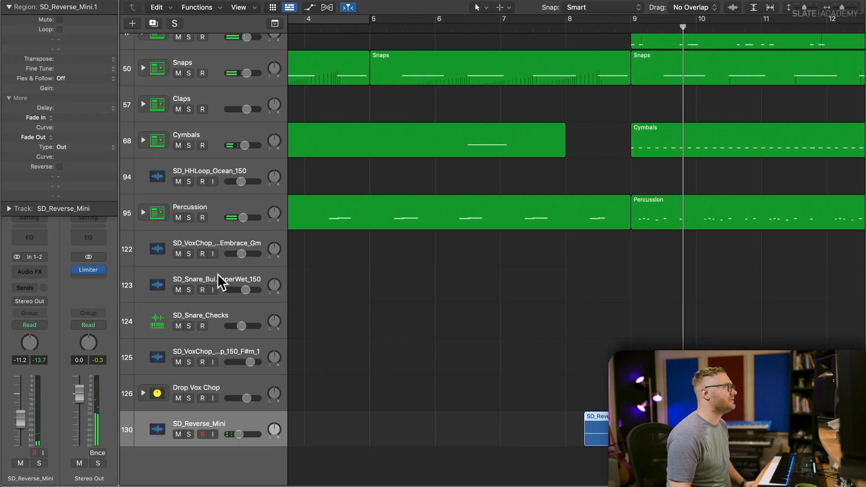
Insert a stereo Kilohearts Reverb on the SD_Reverse_Mini track and slightly reduce its Mix.
click(39, 269)
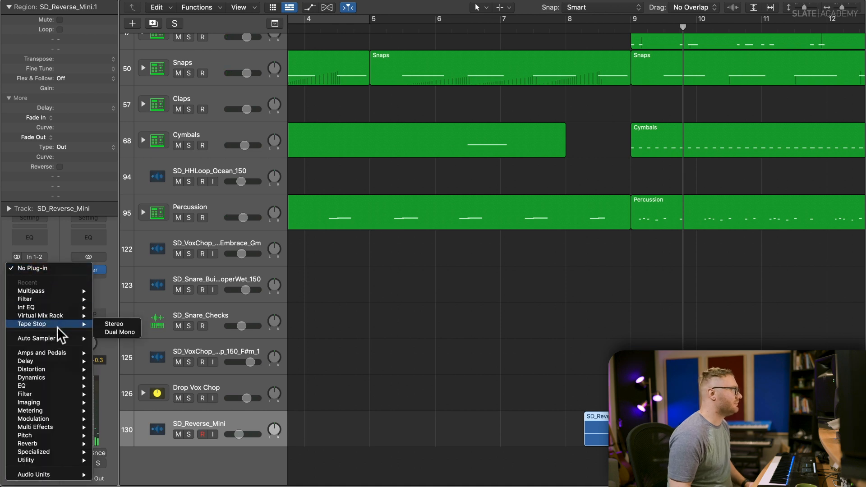
mouse_move(68, 474)
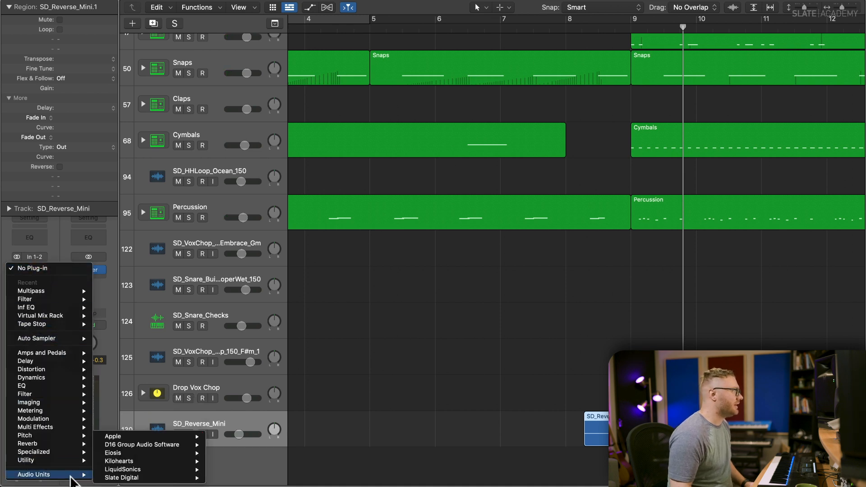
mouse_move(154, 460)
mouse_move(279, 420)
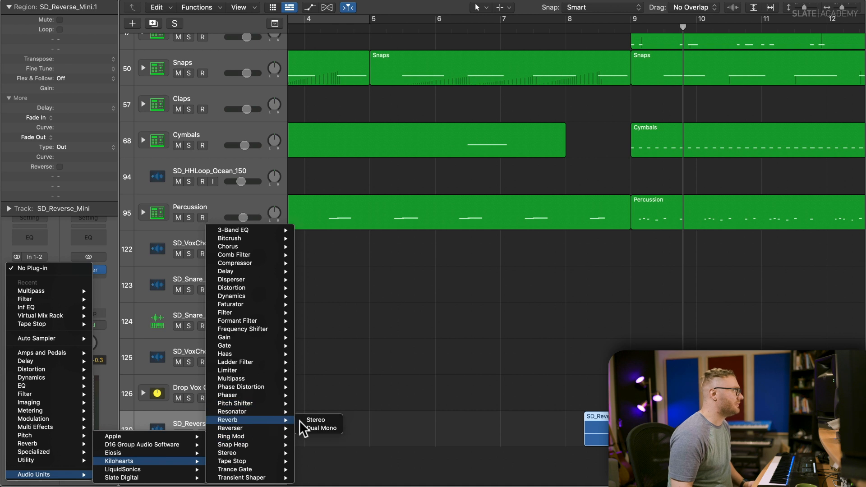
click(324, 420)
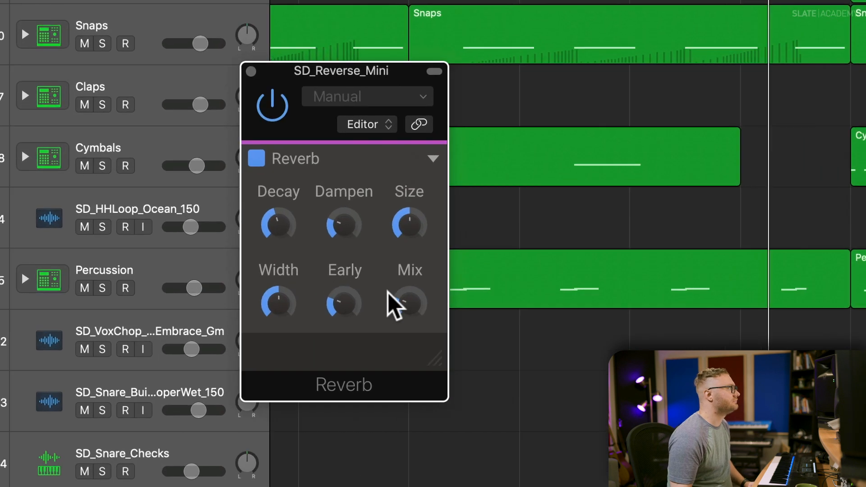
mouse_move(369, 230)
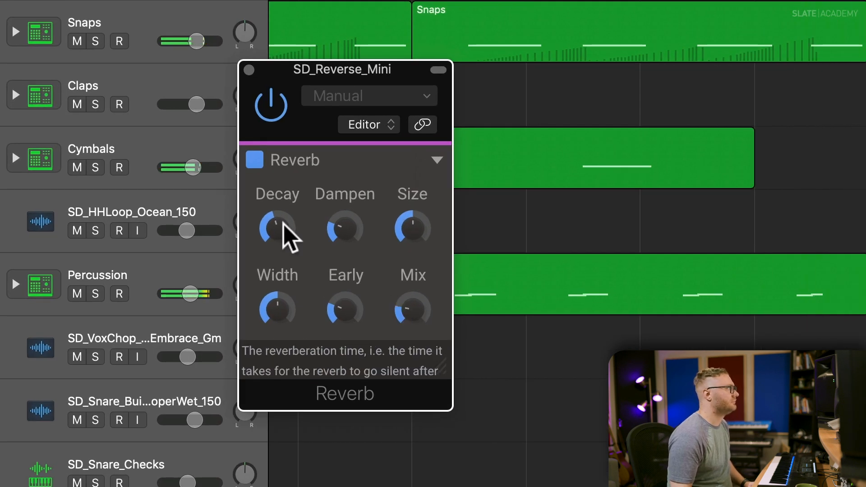
drag(418, 292, 427, 294)
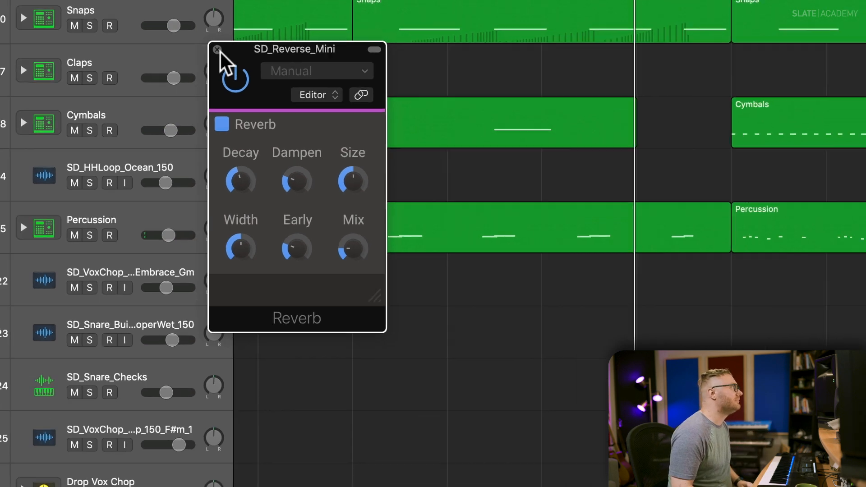
click(218, 50)
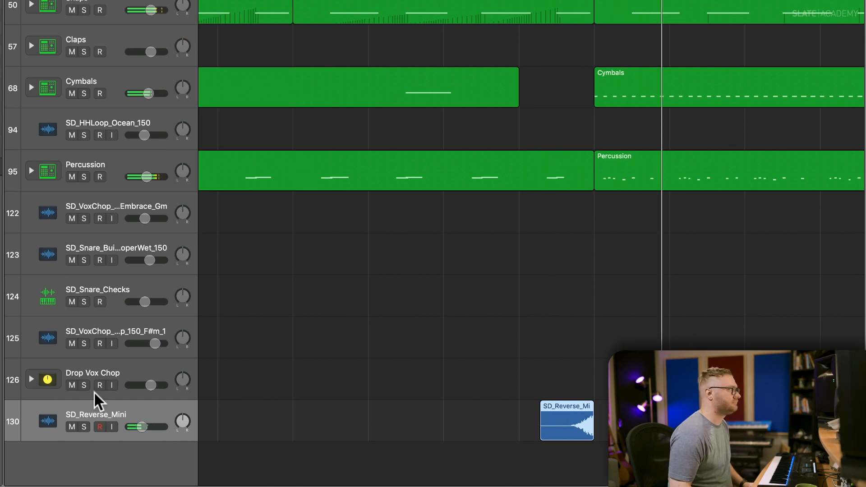
Lower the SD_Reverse_Mini track's volume to -12.2 dB while playing the transition into bar 9.
drag(139, 427, 138, 426)
key(super+Left)
key(super+Left)
key(super+Left)
key(super+Left)
key(super+Left)
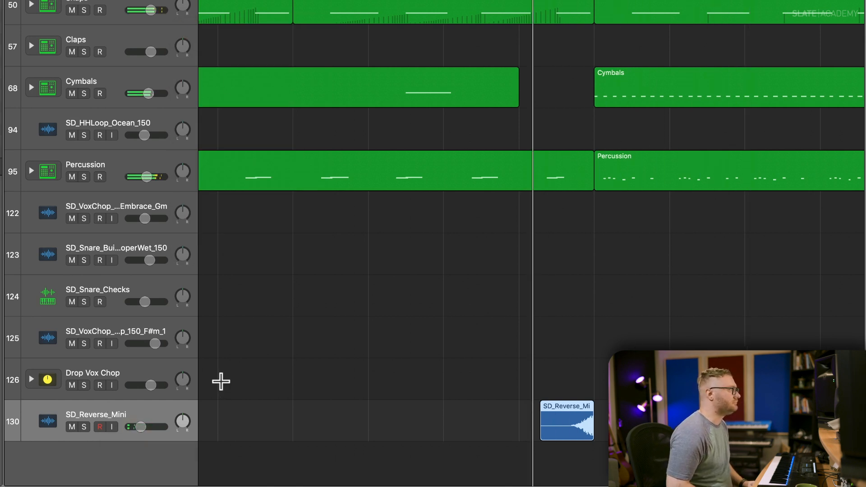
key(super+Up)
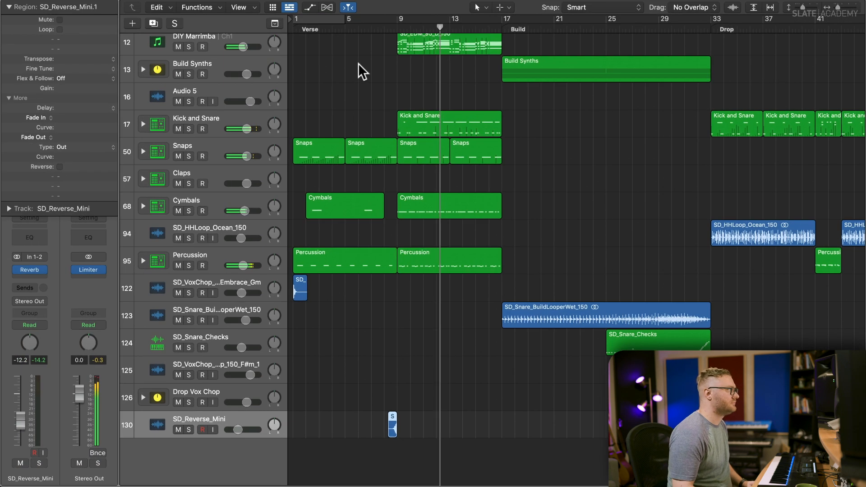
Play the transition from about bar 7 into bar 9 and examine the arrangement of the upper instrument tracks.
mouse_move(388, 28)
mouse_down()
mouse_move(321, 38)
mouse_move(379, 27)
mouse_move(373, 31)
mouse_up()
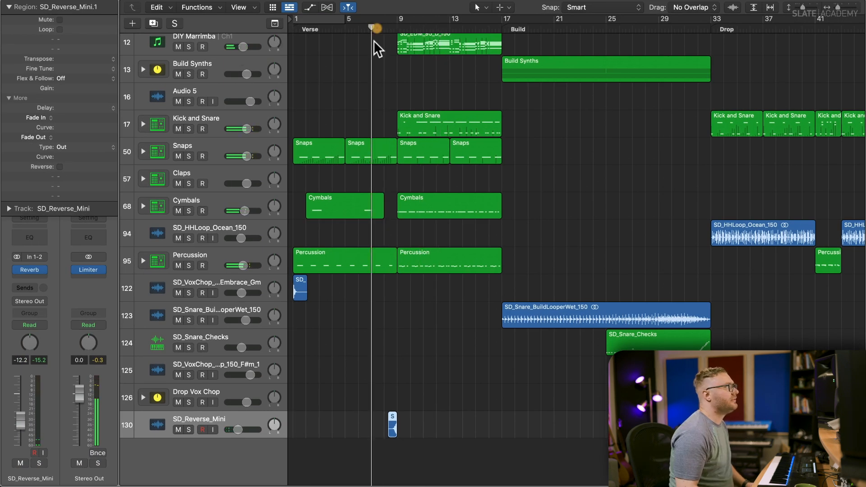
scroll(373, 45, up, 10)
scroll(373, 45, up, 2)
key(super+Right)
key(super+Right)
key(super+Right)
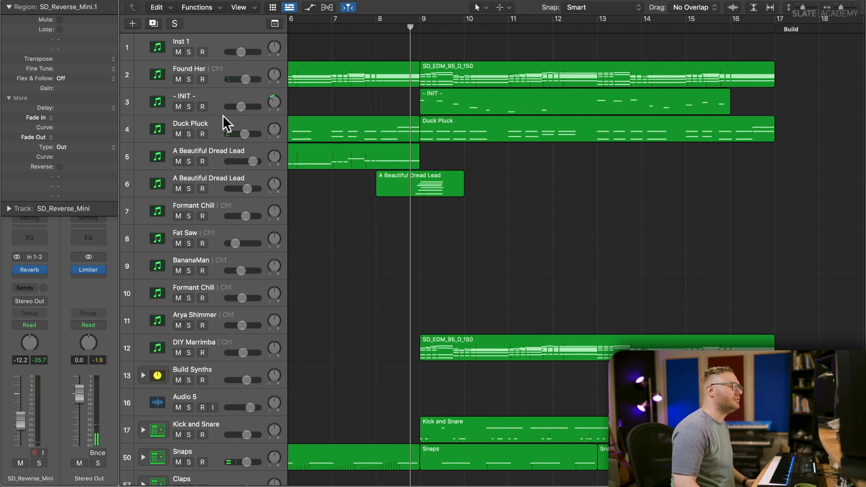
click(332, 29)
key(space)
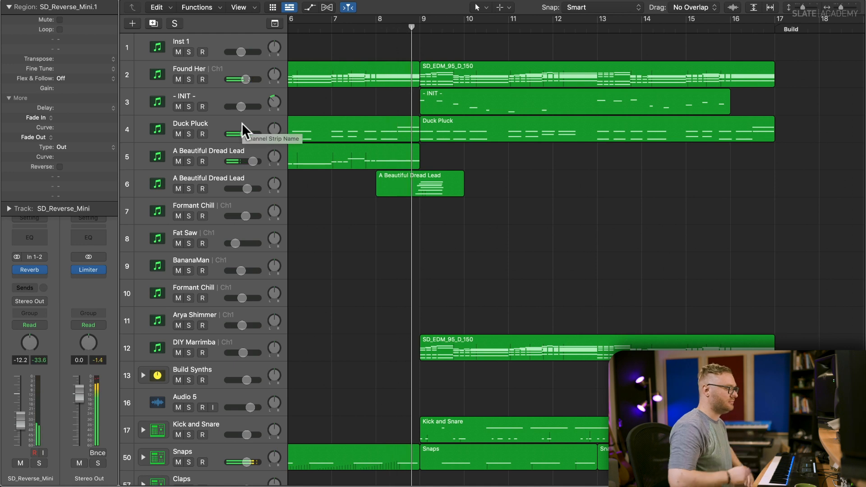
Add a software instrument track below Duck Pluck, load a stereo ANA 2 on it and reset the synth to its INIT patch.
click(227, 124)
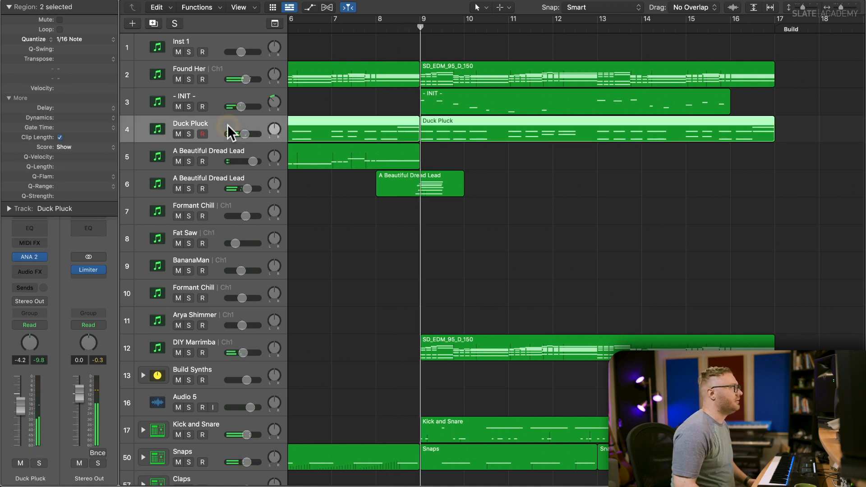
key(alt+super+s)
click(42, 257)
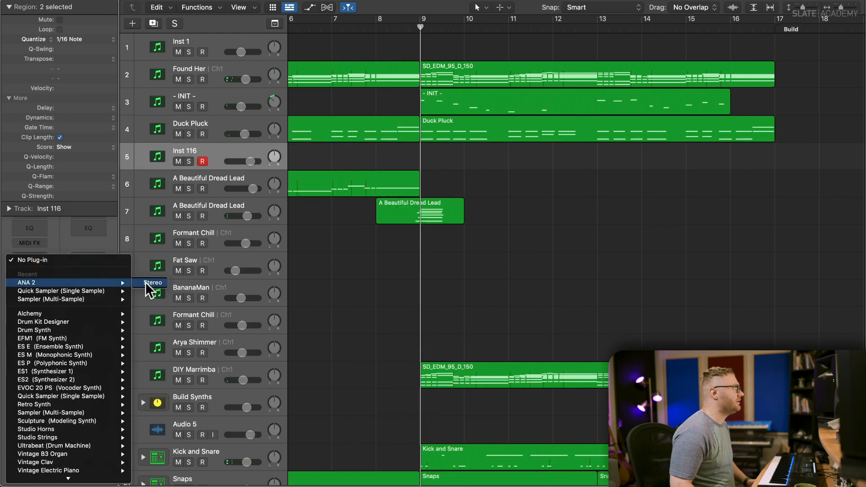
click(145, 282)
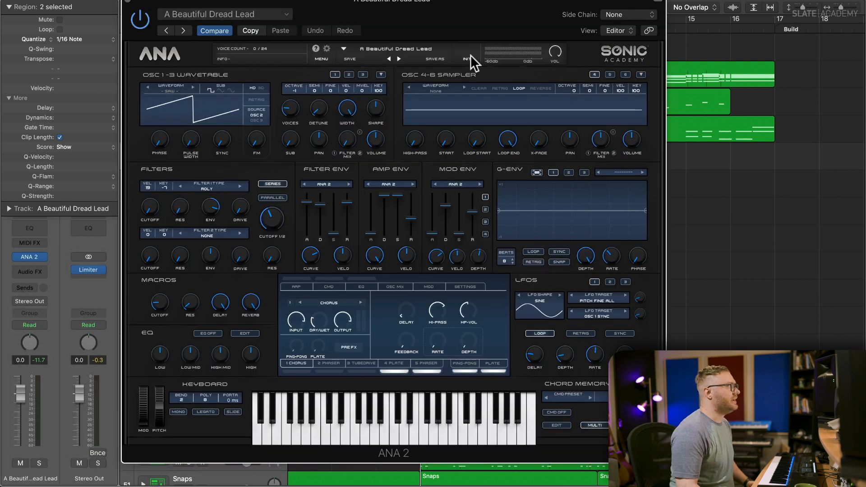
click(467, 58)
Switch to Finder and open the One-Shots folder containing the SD_VoxChop samples.
key(super+Tab)
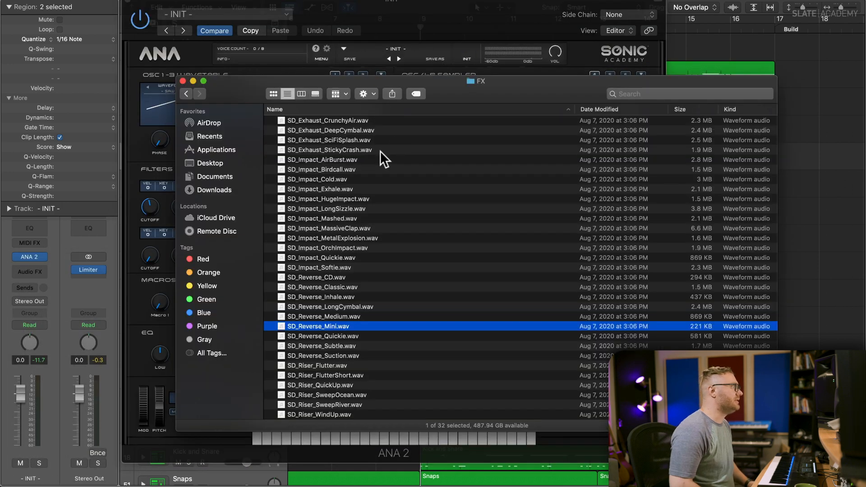
key(Up)
key(super+Up)
key(v)
key(super+Down)
key(Down)
key(Down)
key(super+Down)
click(309, 131)
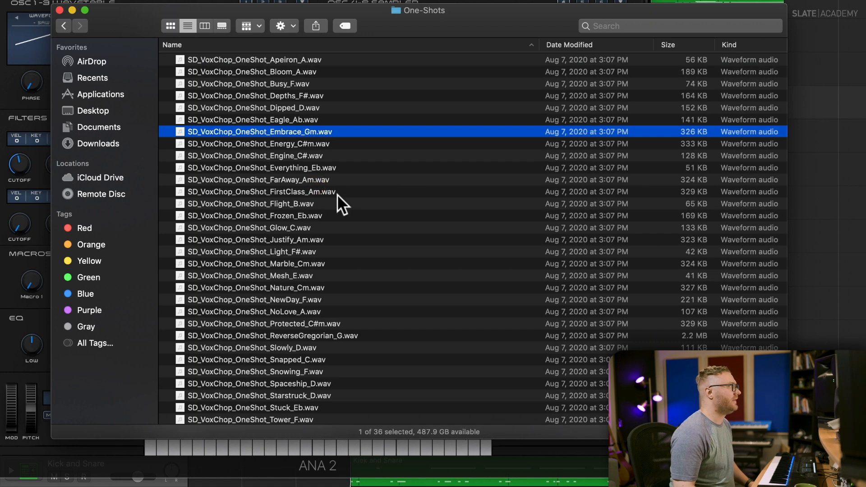
scroll(337, 194, down, 3)
Audition the vocal chop one-shots from SD_VoxChop_OneShot_Frozen_Eb.wav through SD_VoxChop_OneShot_Nature_Cm.wav.
click(329, 175)
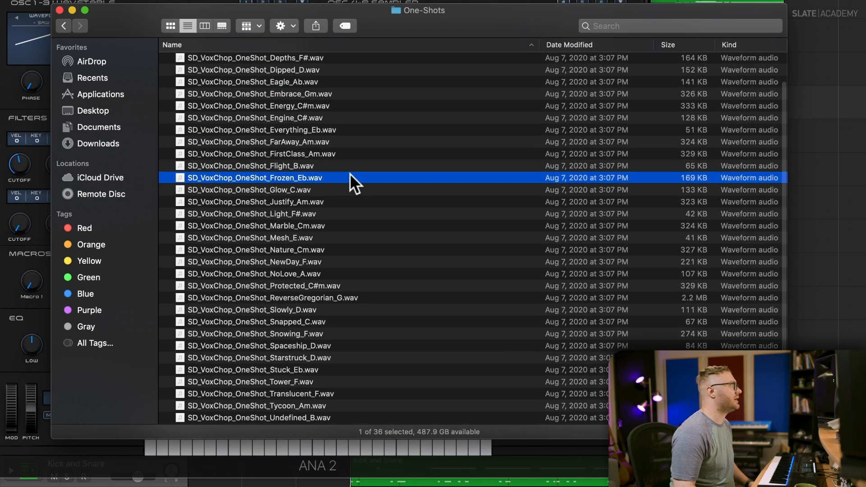
key(space)
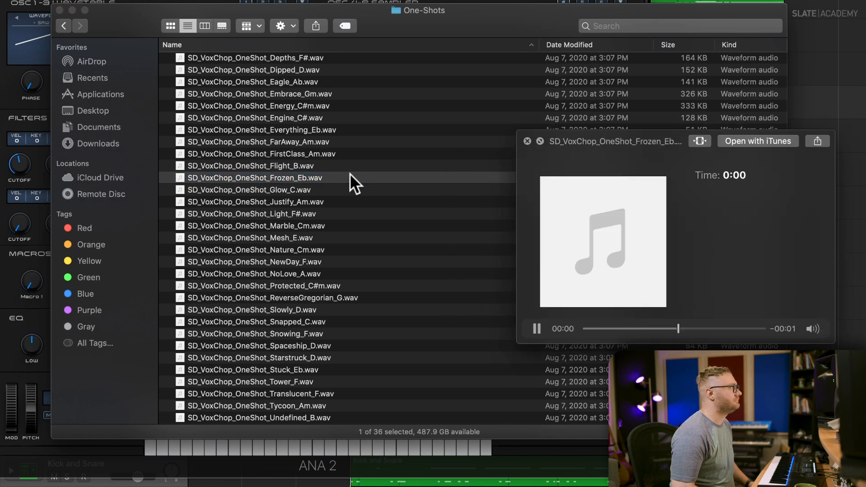
key(Down)
key(Down)
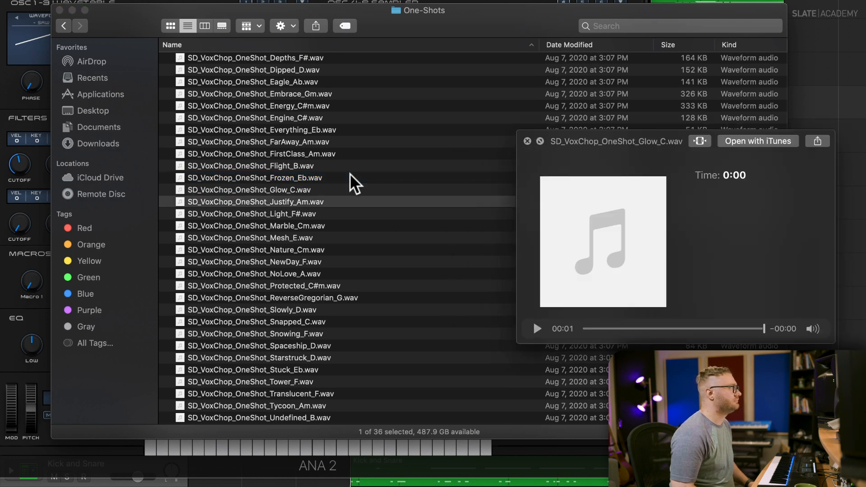
key(Down)
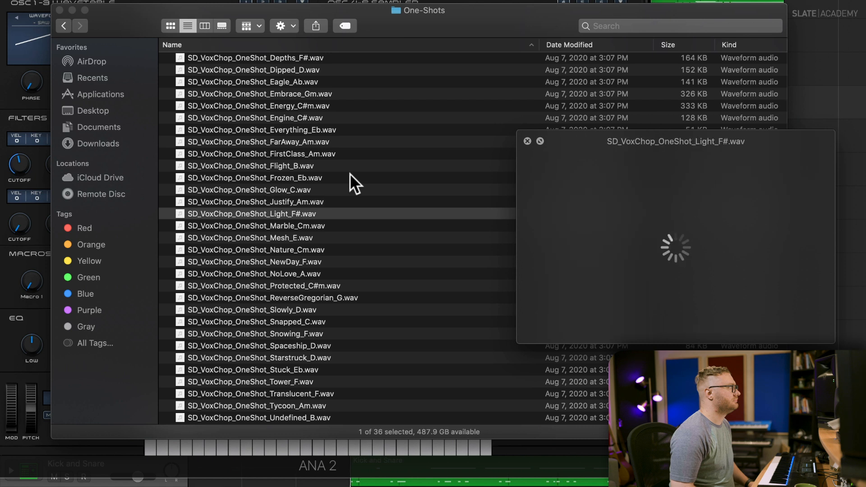
key(Down)
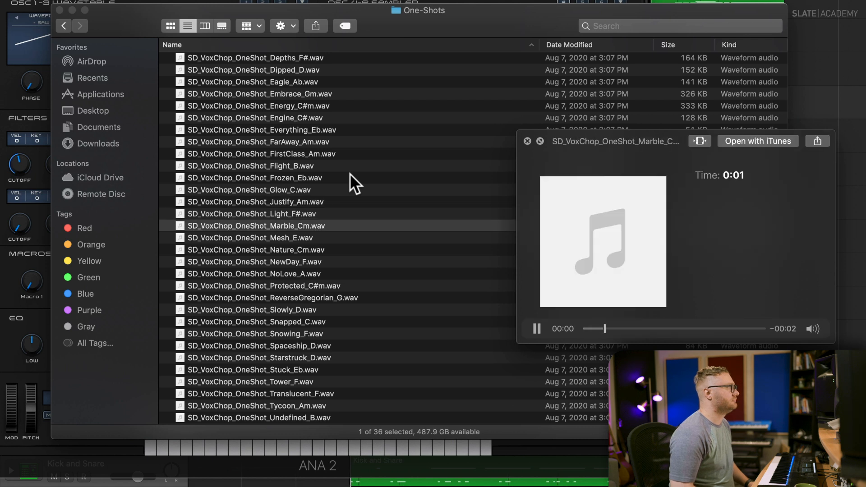
key(Down)
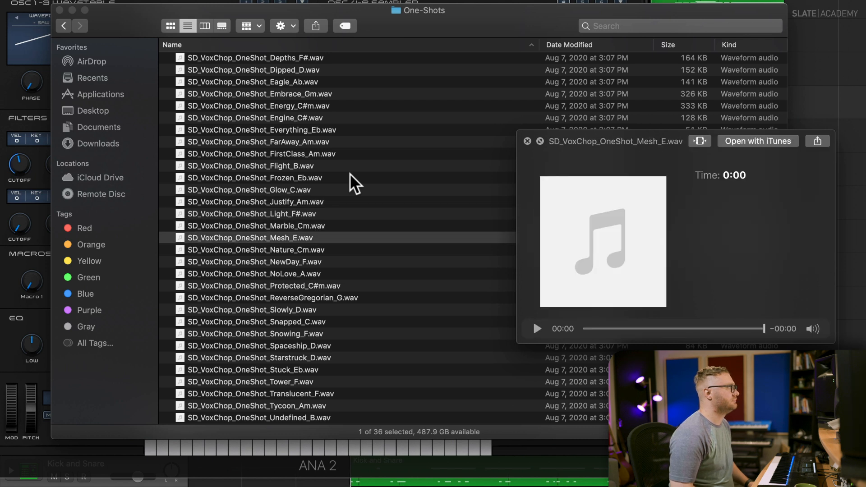
key(Down)
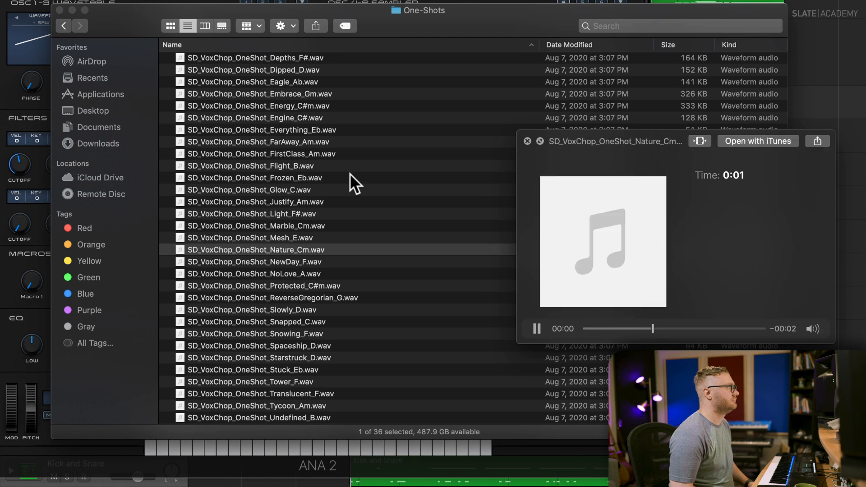
key(space)
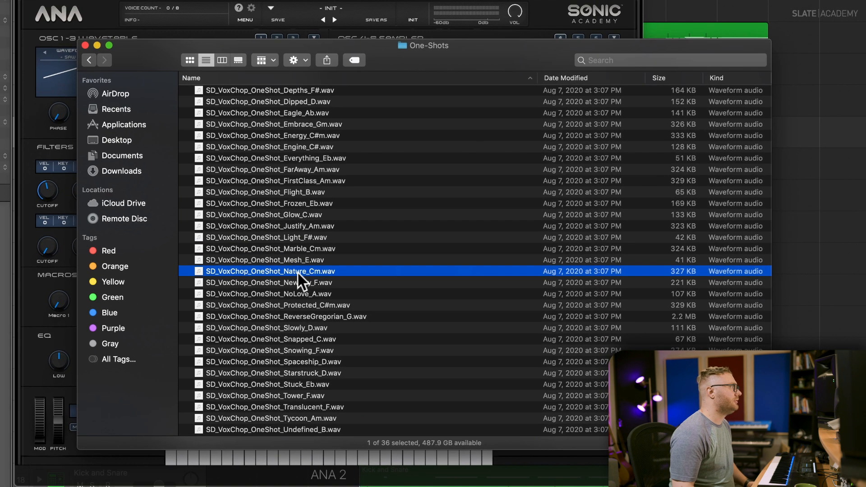
Load a vocal chop one-shot into ANA 2's sampler, and enable a Chorus in effect insert 1 with its dry/wet mix reduced.
drag(289, 249, 464, 63)
click(276, 246)
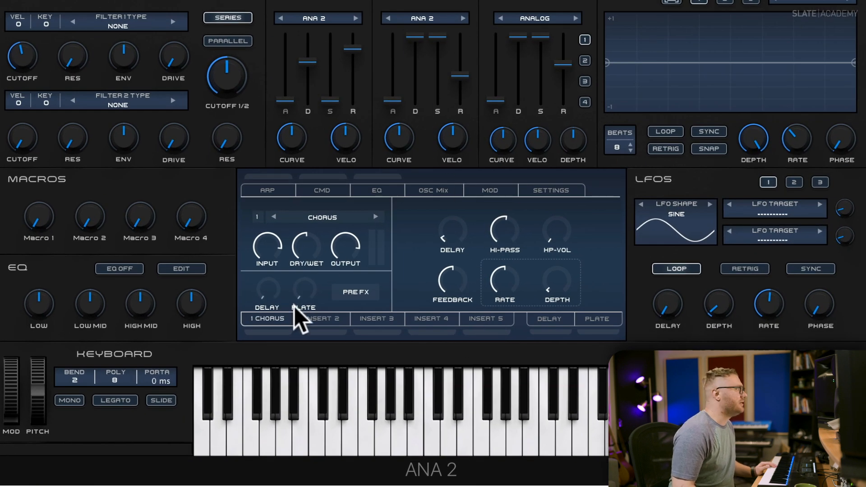
click(283, 330)
click(283, 330)
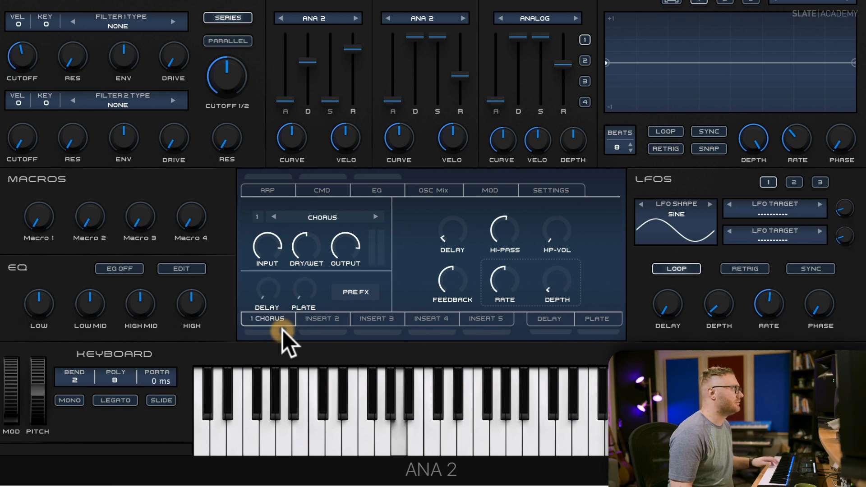
click(278, 328)
drag(307, 246, 309, 294)
Add and enable a Multi Lim. in effect insert 2, and lower the threshold marker of its High band.
click(325, 318)
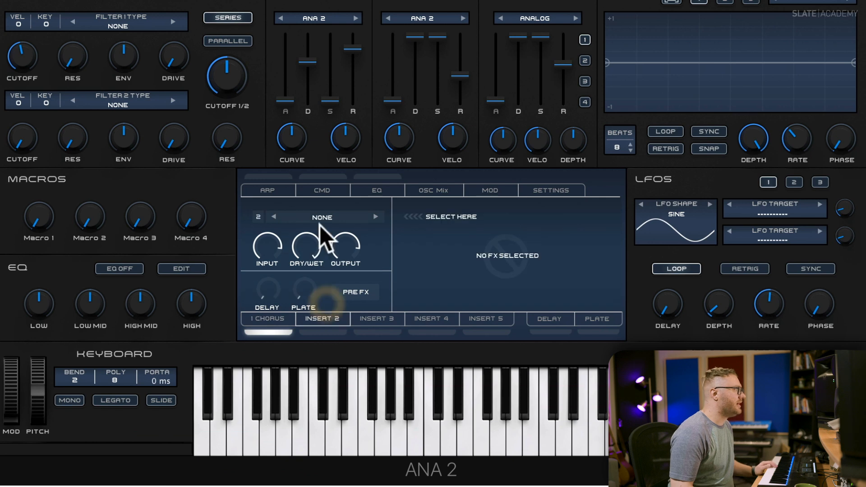
click(322, 218)
mouse_move(375, 321)
click(518, 272)
click(336, 333)
drag(579, 215, 581, 236)
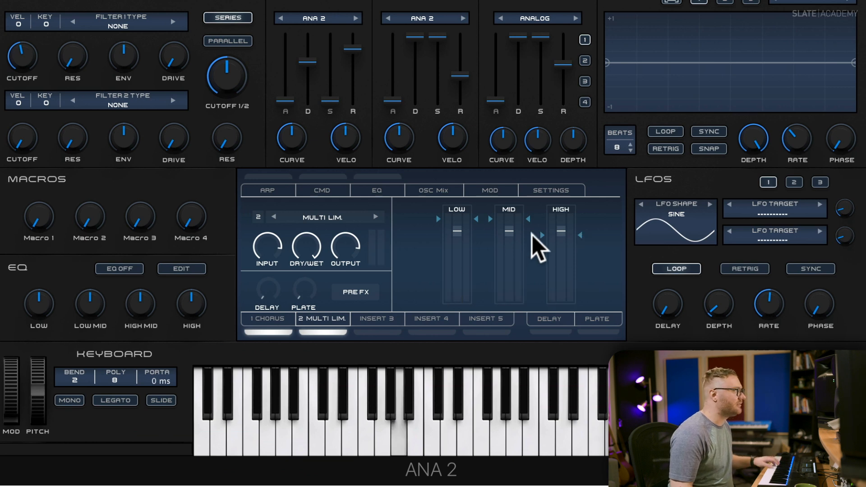
Raise the Delay and Plate send amounts on insert 5 and enable both send effects.
click(497, 319)
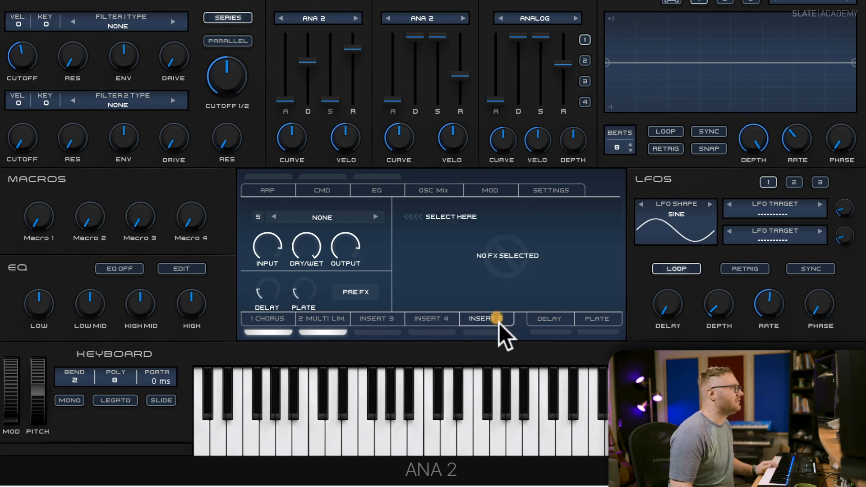
click(595, 319)
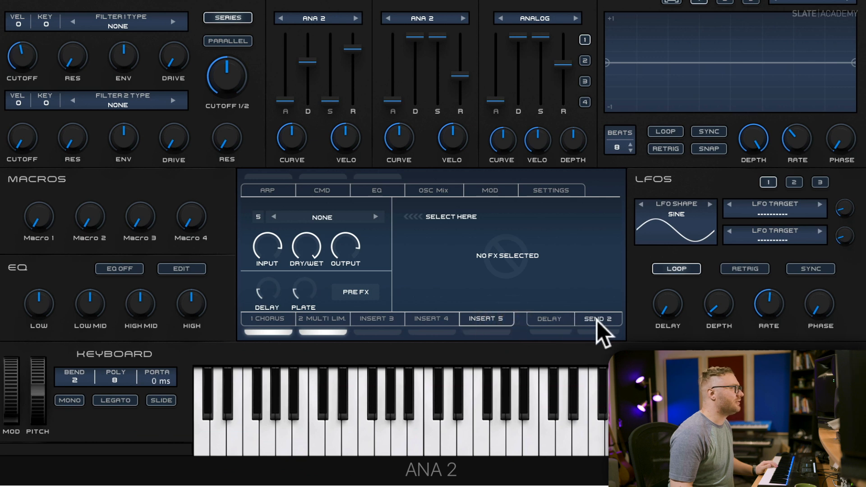
click(559, 327)
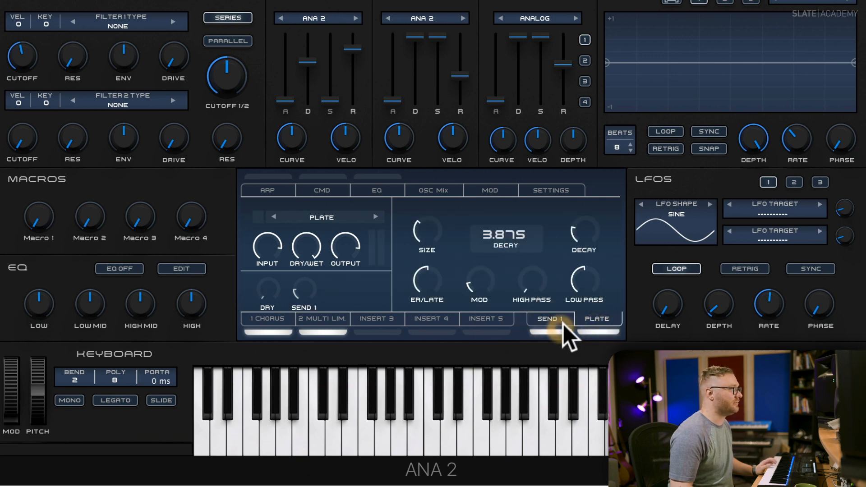
click(547, 318)
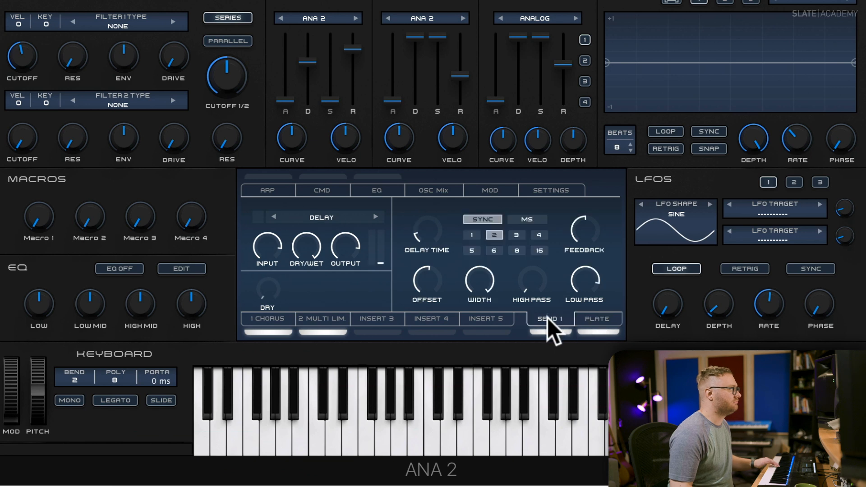
Add and enable a Bitcrusher distortion in effect insert 3 and raise its Drive slightly.
click(384, 313)
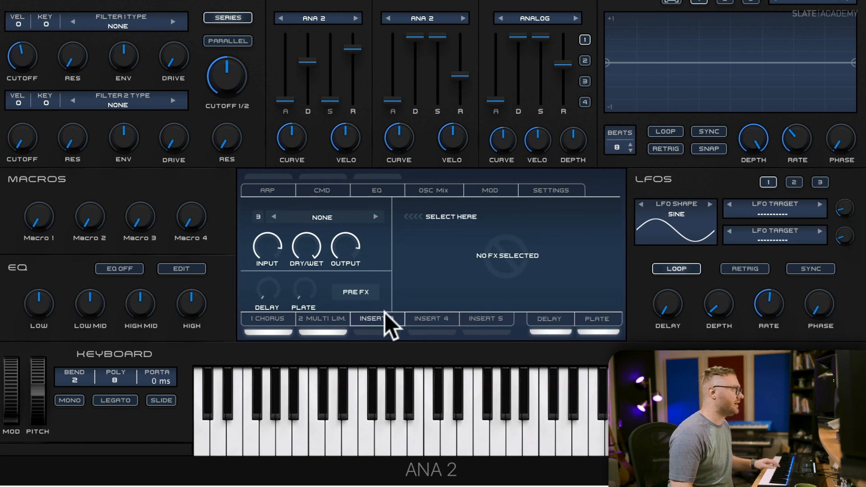
click(322, 216)
mouse_move(404, 275)
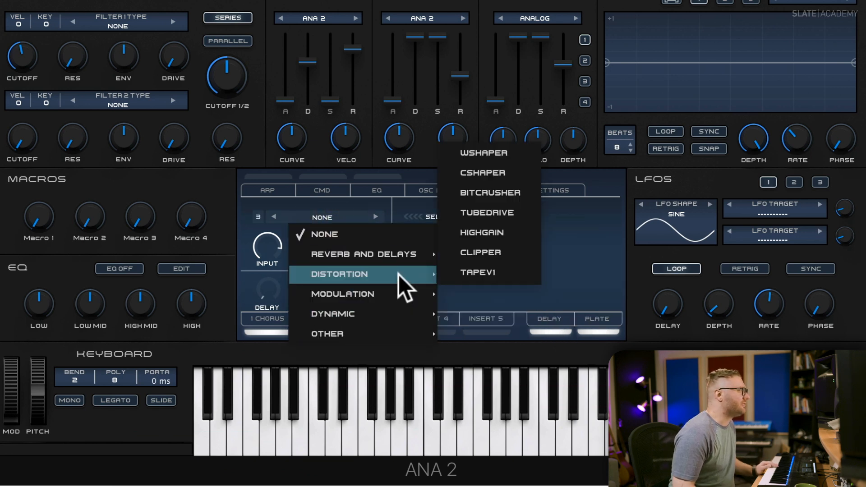
click(490, 193)
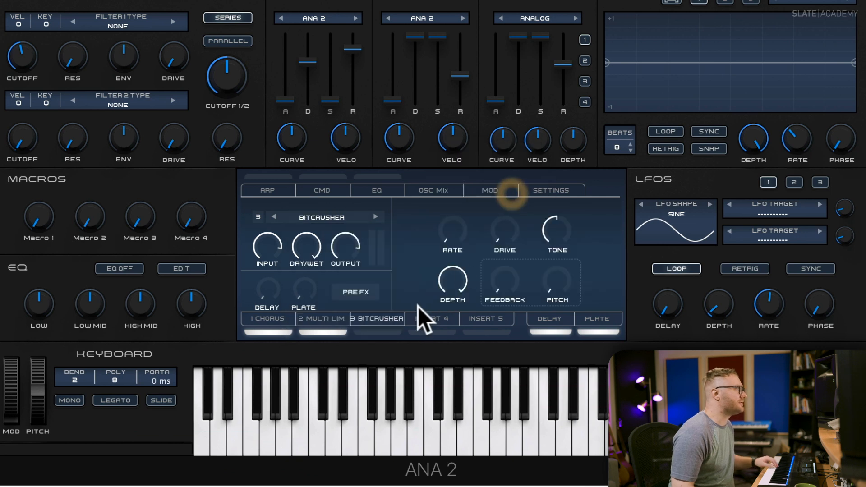
click(383, 331)
mouse_move(497, 218)
mouse_down()
mouse_move(493, 191)
mouse_move(496, 211)
mouse_up()
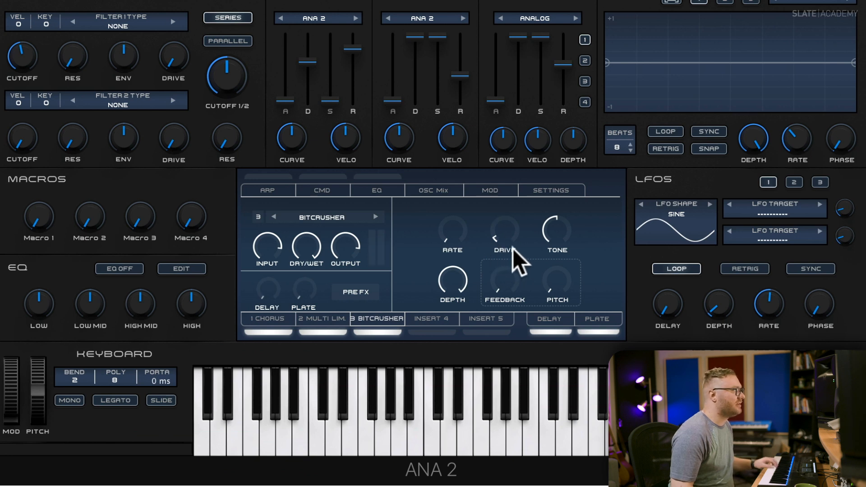
click(456, 246)
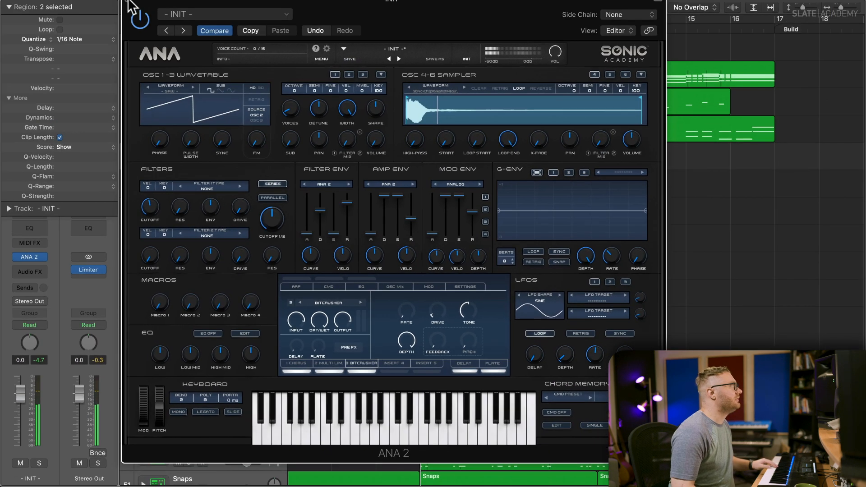
Close the synth window, play the arrangement from an earlier position and lower the new ANA 2 track's volume to -7.4 dB.
click(128, 2)
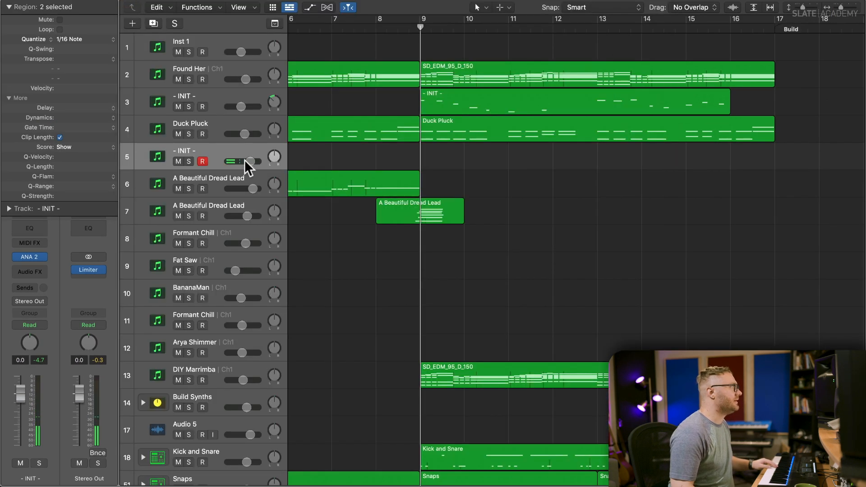
key(comma)
key(comma)
key(space)
drag(241, 164, 234, 170)
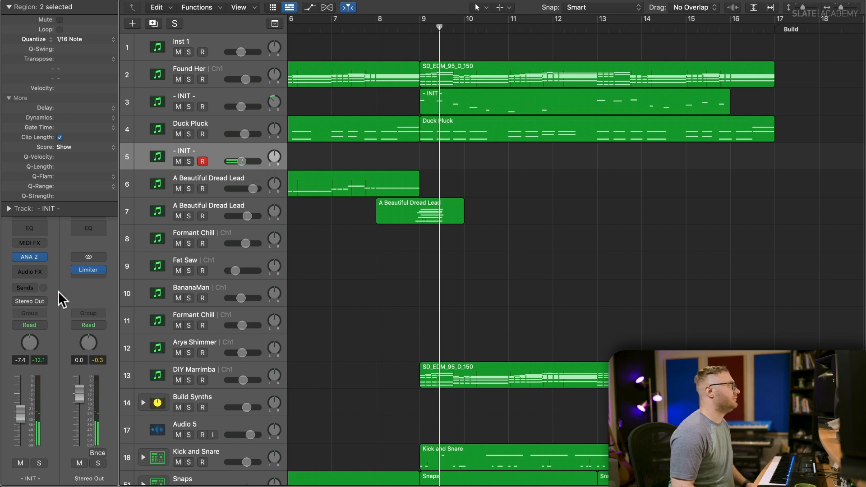
Reopen the new track's ANA 2, raise the dry amount feeding the Delay send and reduce the delay's feedback slightly.
click(31, 255)
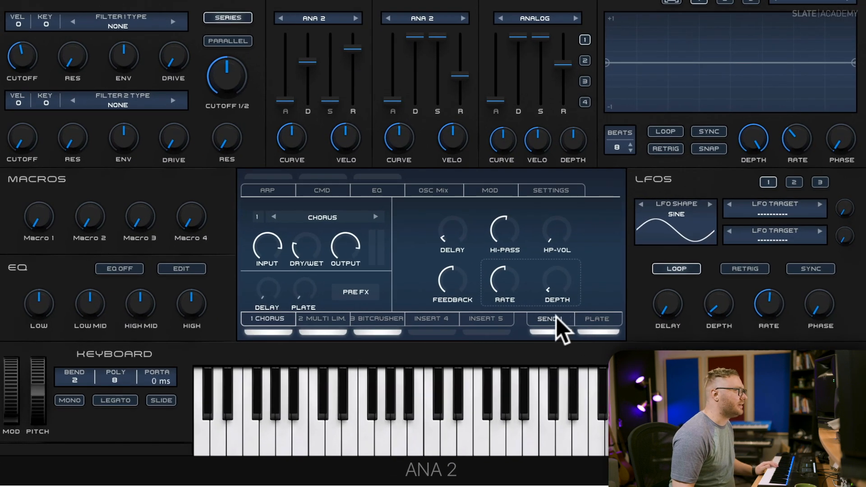
click(556, 317)
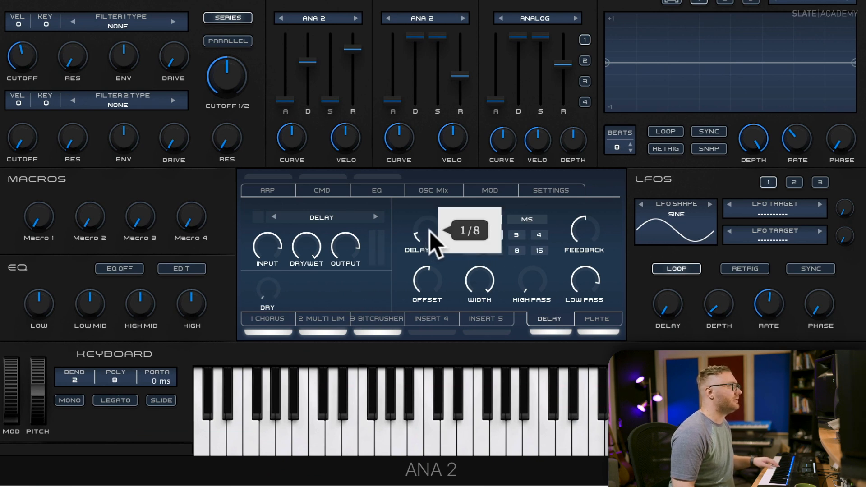
mouse_move(585, 210)
drag(585, 210, 583, 221)
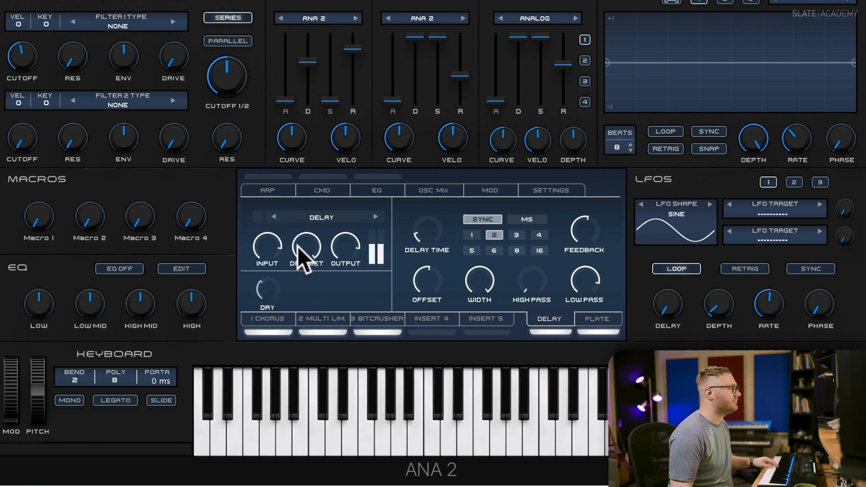
mouse_move(581, 229)
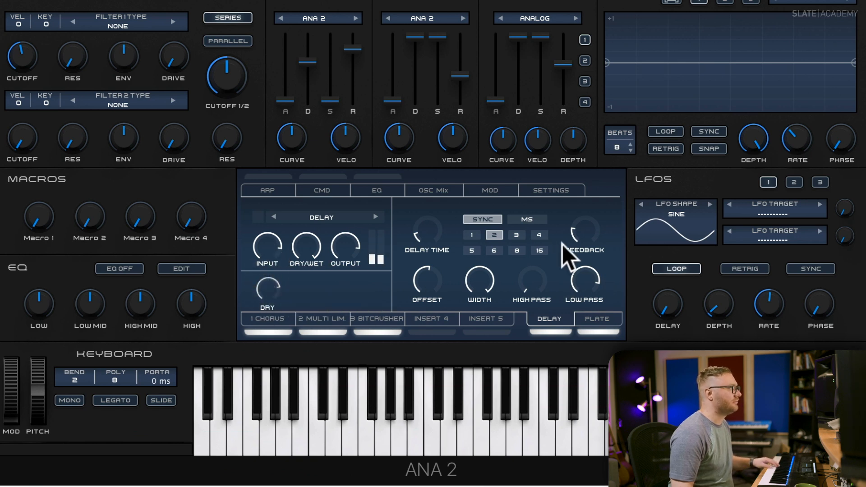
drag(583, 223, 583, 207)
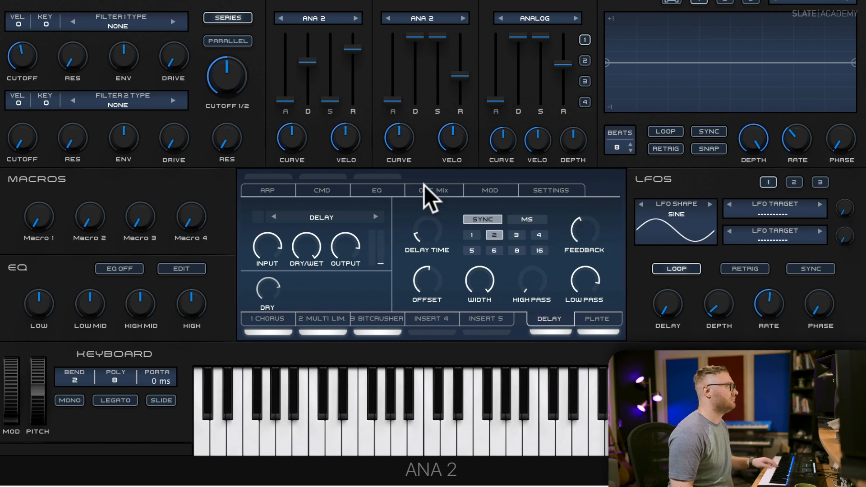
Raise the high-pass and low-pass cutoffs of the Delay send effect.
drag(585, 282, 588, 270)
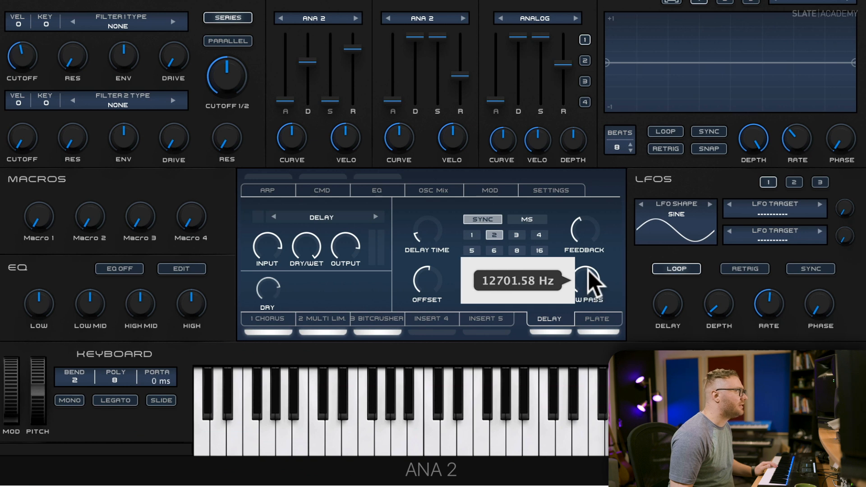
drag(538, 280, 533, 238)
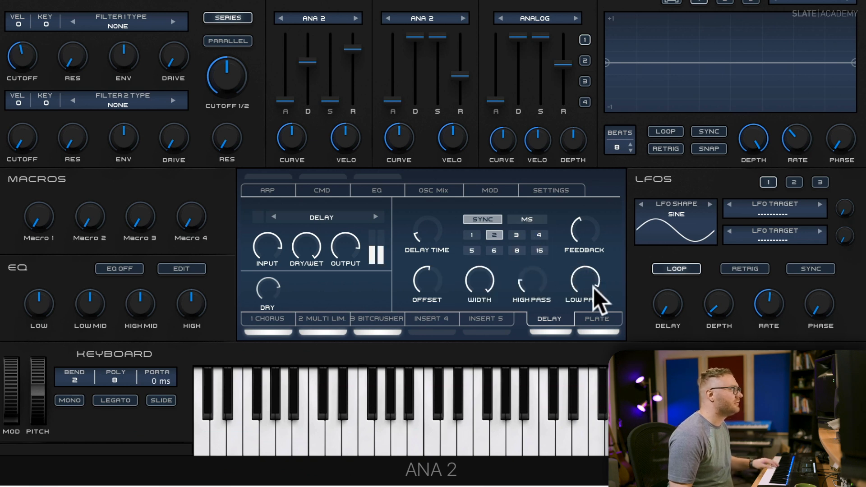
drag(588, 281, 591, 270)
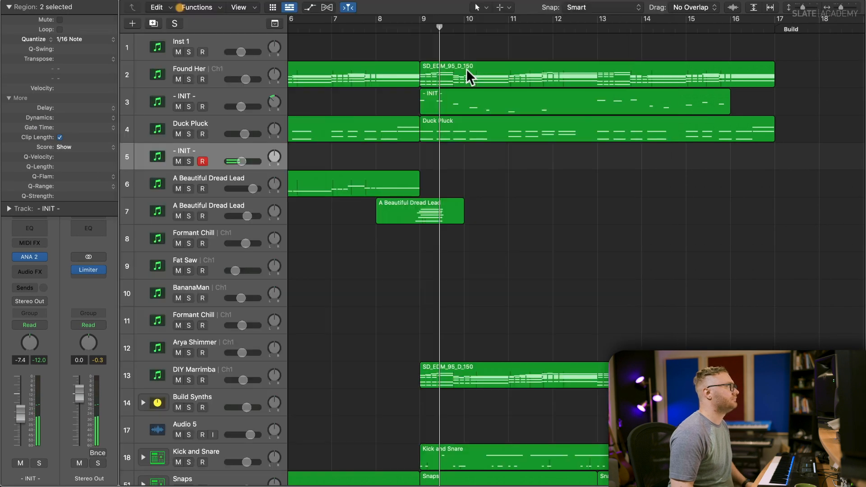
Record a short vocal chop phrase in bar 8 on the new ANA 2 track and quantize it to 1/16 notes.
scroll(469, 71, left, 2)
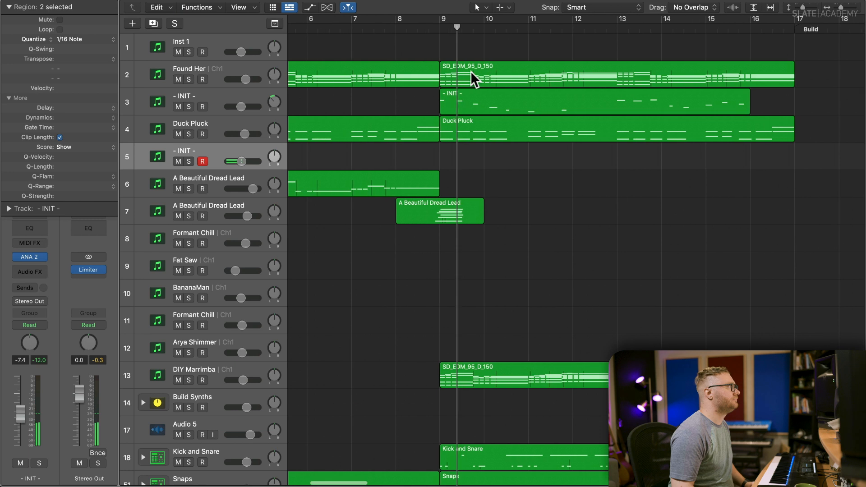
double_click(357, 27)
key(r)
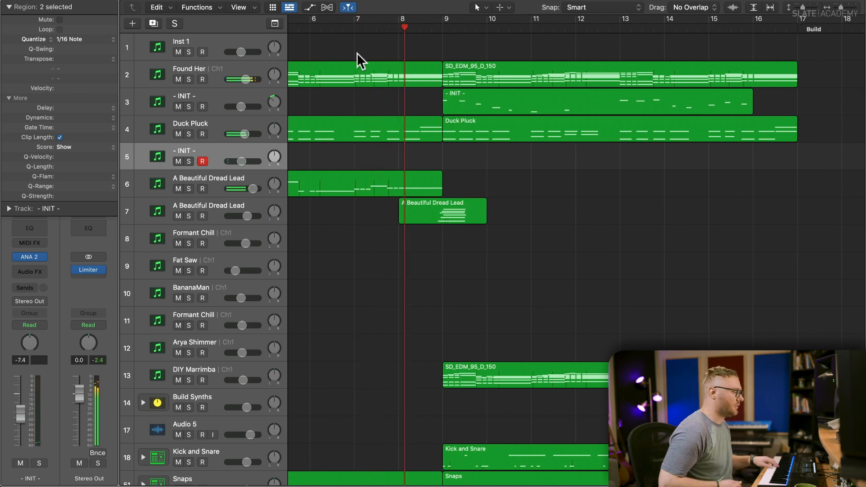
key(space)
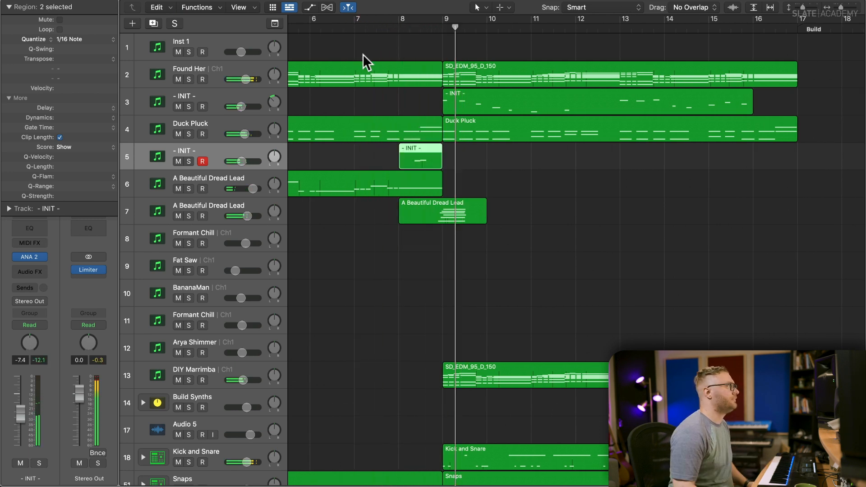
key(q)
Play back the recorded vocal chop into bar 9 and lower its track volume to -11.8 dB.
key(space)
drag(242, 161, 239, 162)
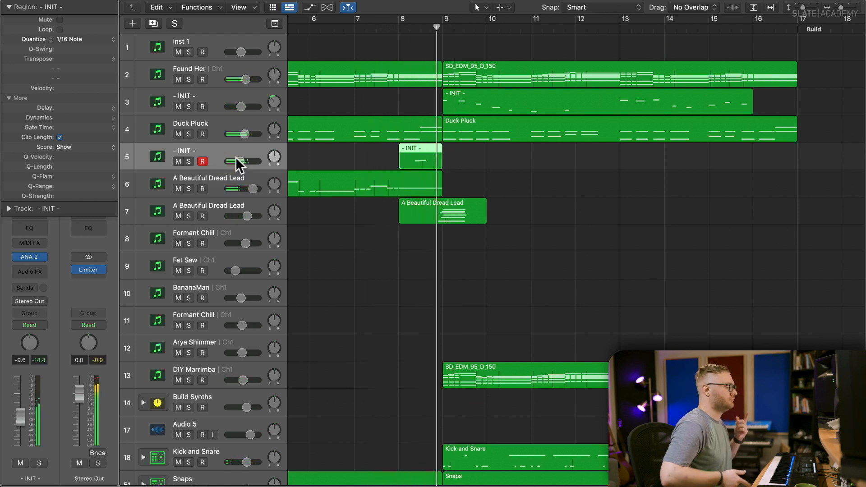
drag(241, 161, 237, 161)
scroll(378, 128, down, 6)
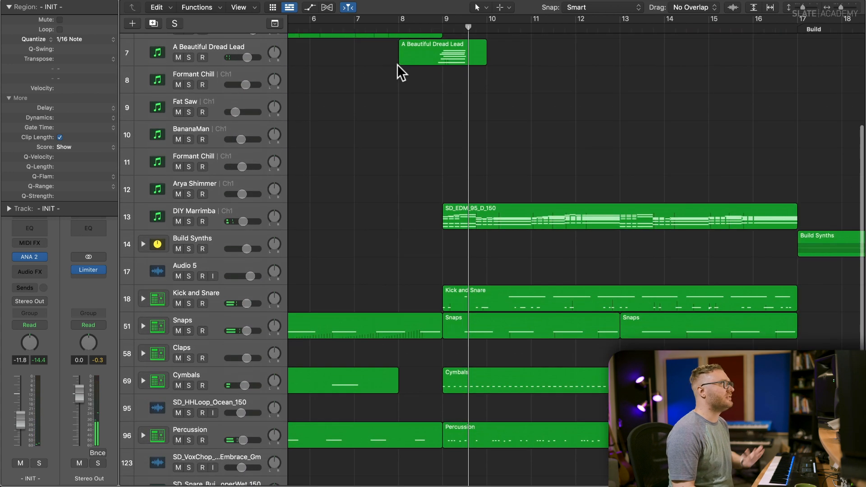
key(space)
Select the Kick and Snare track, switch to Finder's Drums folder and expand Future Bass inside One Shots.
scroll(343, 131, down, 4)
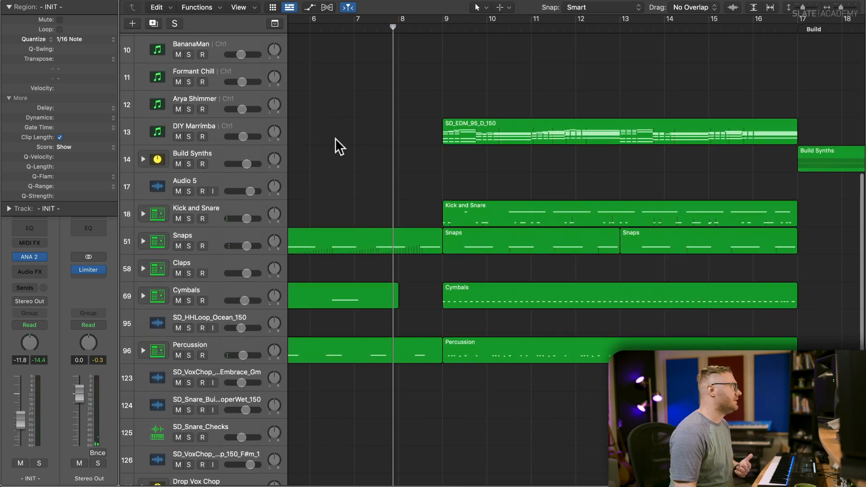
click(211, 191)
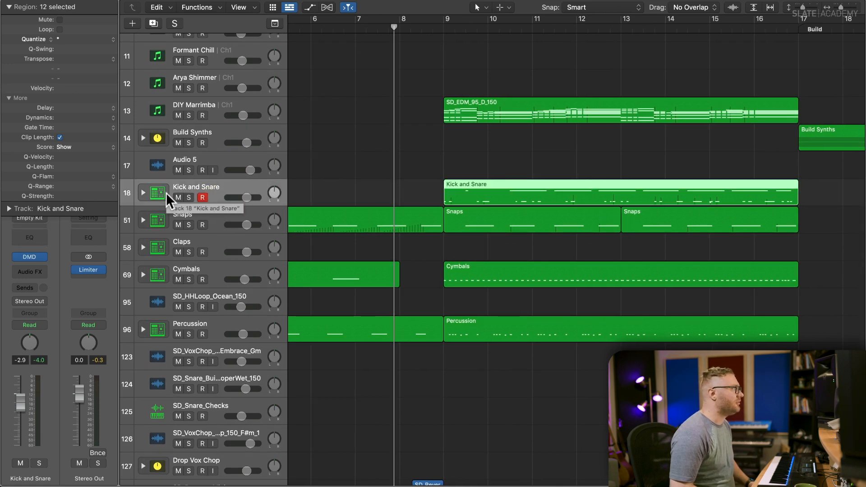
key(Up)
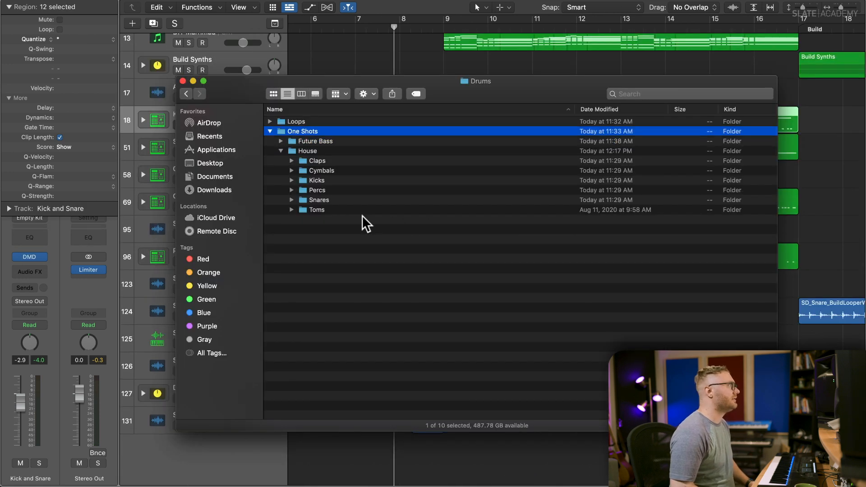
key(Down)
key(Right)
Browse the Future Bass one-shot folders, expand Claps and preview SD_Clap_Apollo.wav.
key(Down)
key(Down)
key(Down)
key(Down)
key(Down)
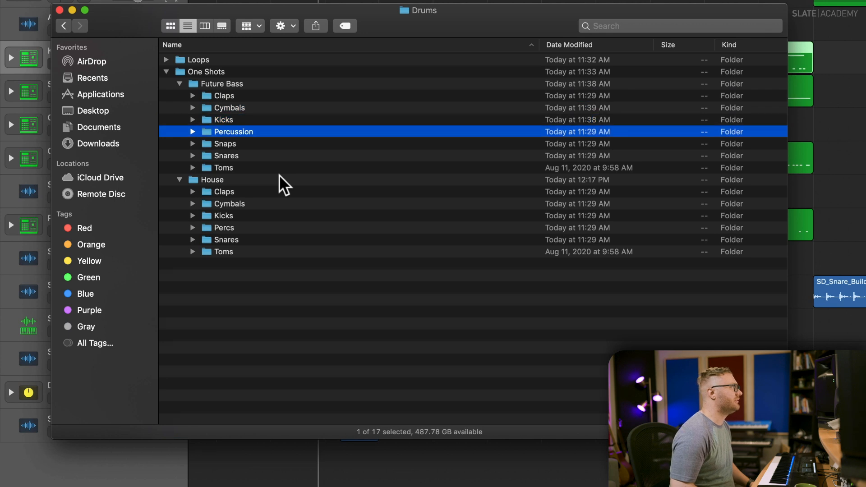
key(Up)
key(Up)
key(Up)
key(Up)
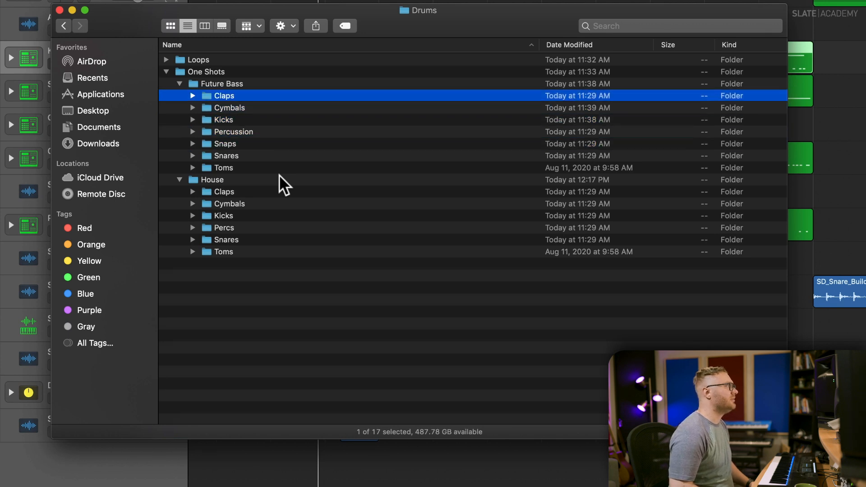
key(Right)
key(Down)
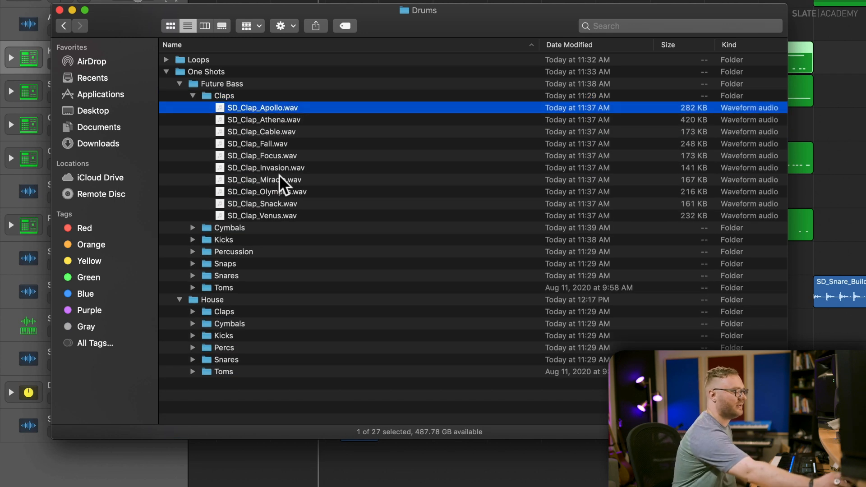
key(space)
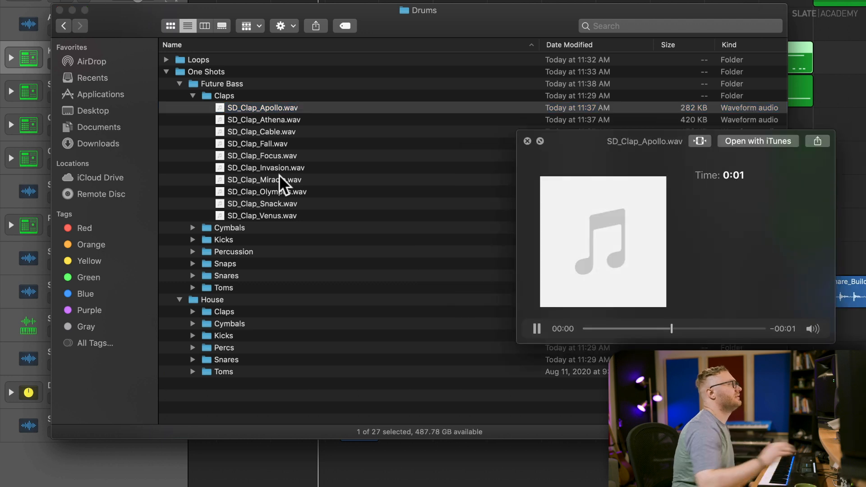
Try SD_Clap_Apollo.wav at bar 8 beat 3 on the empty Audio 9 track beneath the reversed sound.
key(space)
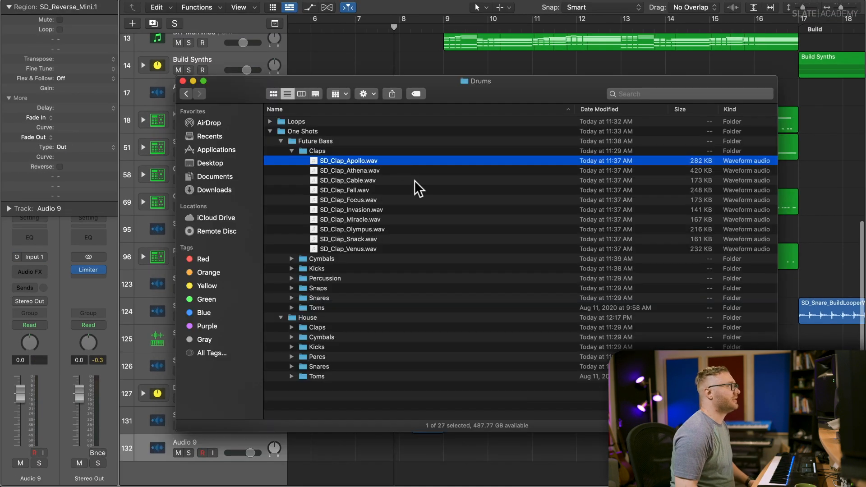
drag(364, 161, 415, 448)
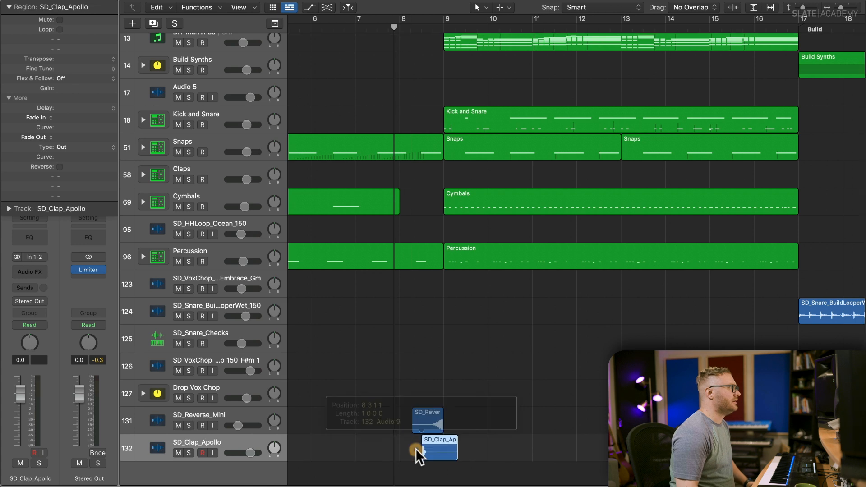
key(super+Right)
key(super+Right)
key(super+Right)
key(super+Right)
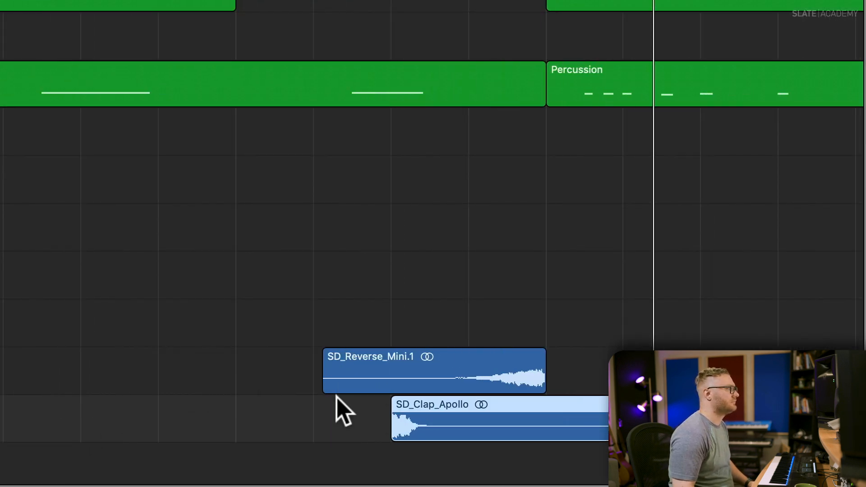
key(super+Left)
key(super+Left)
key(super+Left)
key(super+Left)
key(super+Up)
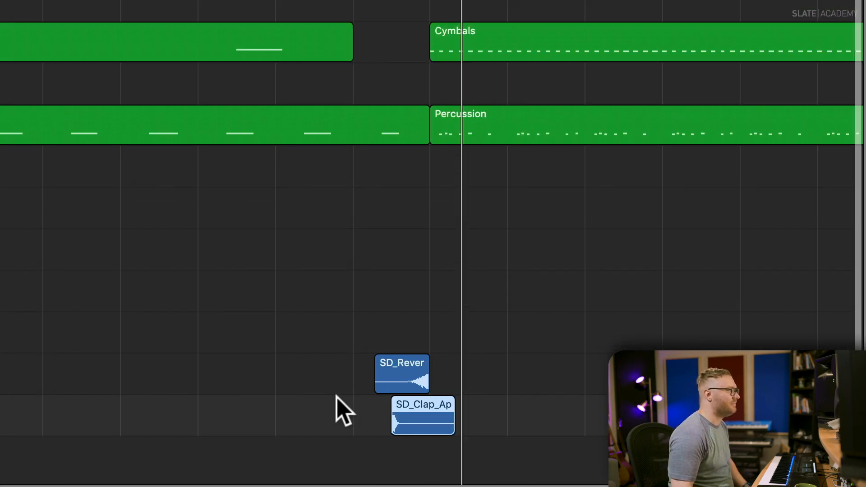
click(426, 414)
key(Delete)
Preview the next Future Bass clap samples, SD_Clap_Athena.wav through SD_Clap_Fall.wav.
key(super+Tab)
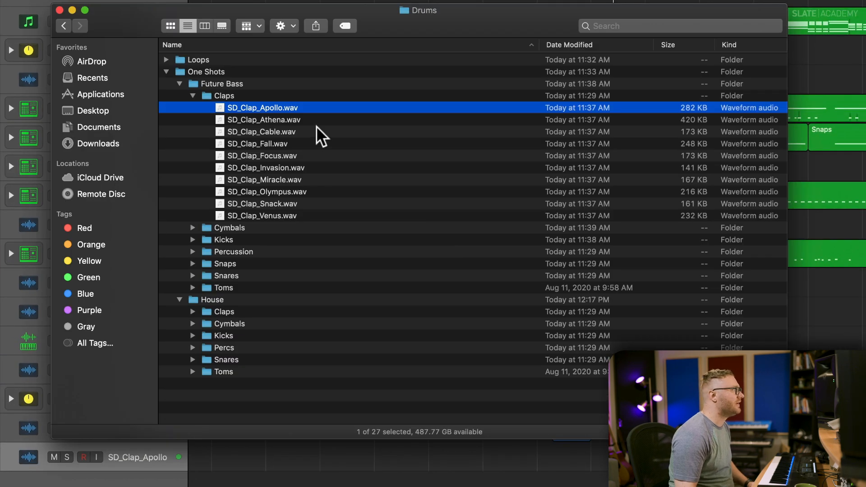
key(Down)
key(space)
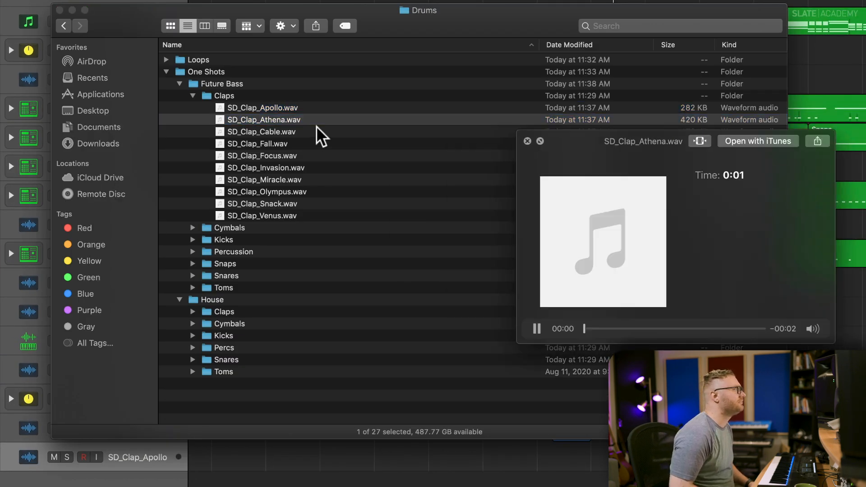
key(Down)
key(Down)
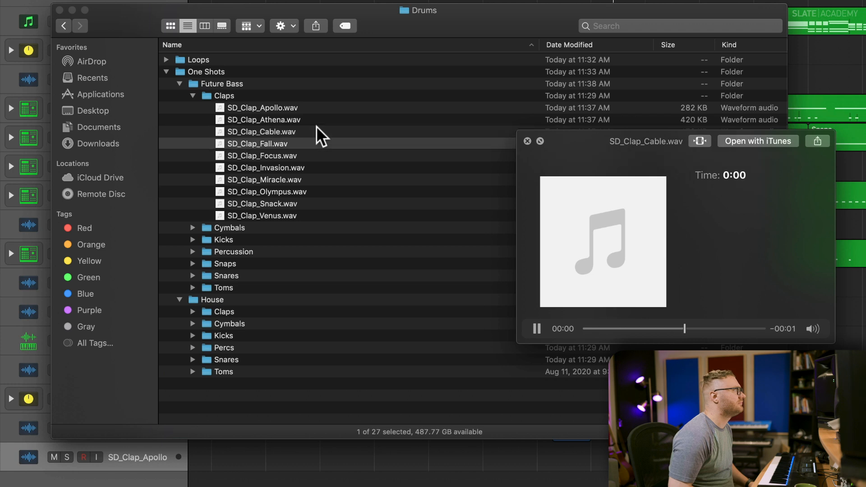
key(space)
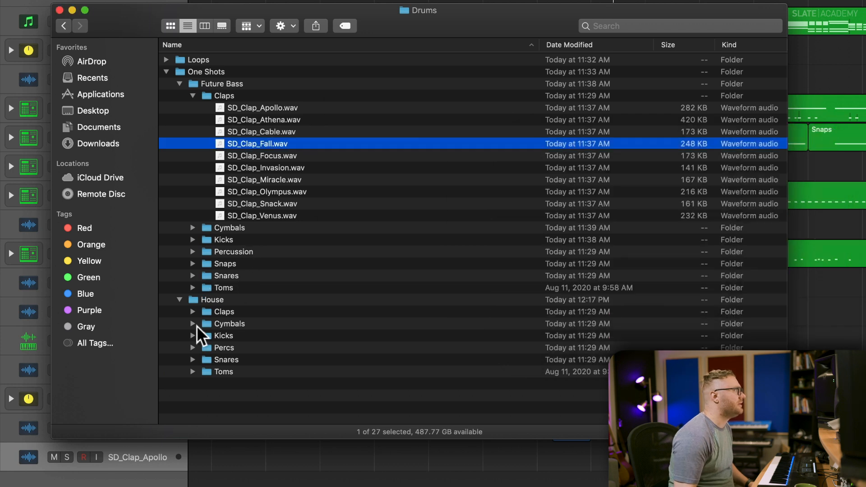
Expand the House Claps folder and preview SD_Clap_FIFA.wav and SD_Clap_Crowd.wav.
click(192, 311)
scroll(258, 321, down, 5)
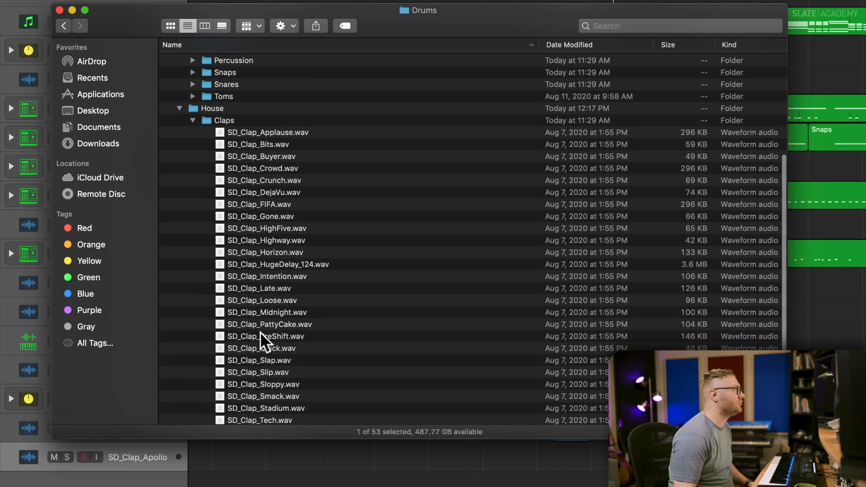
click(325, 204)
scroll(334, 213, down, 3)
key(space)
scroll(336, 216, up, 4)
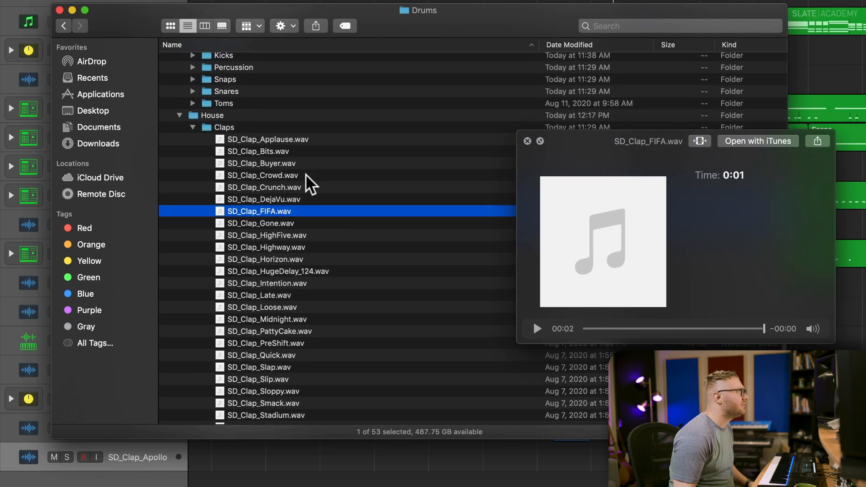
scroll(305, 174, down, 2)
click(305, 147)
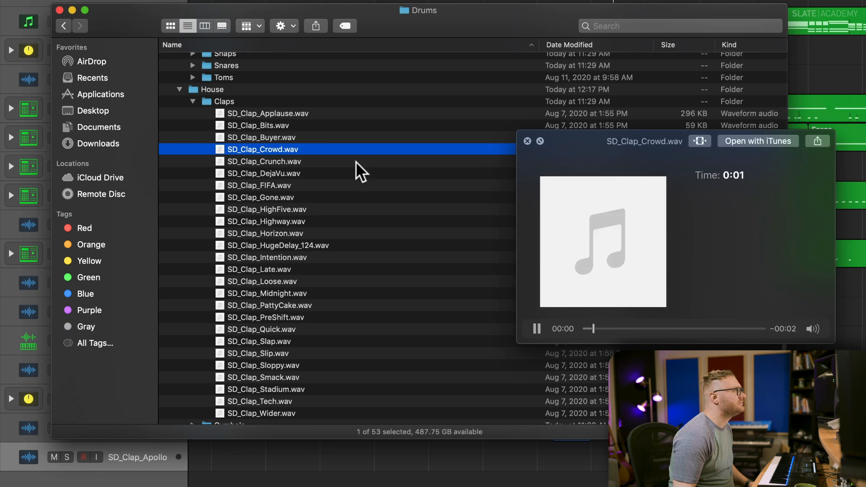
Place SD_Clap_Crowd.wav at bar 8 beat 3 on track 132 and lower the track volume to -2.4 dB.
key(space)
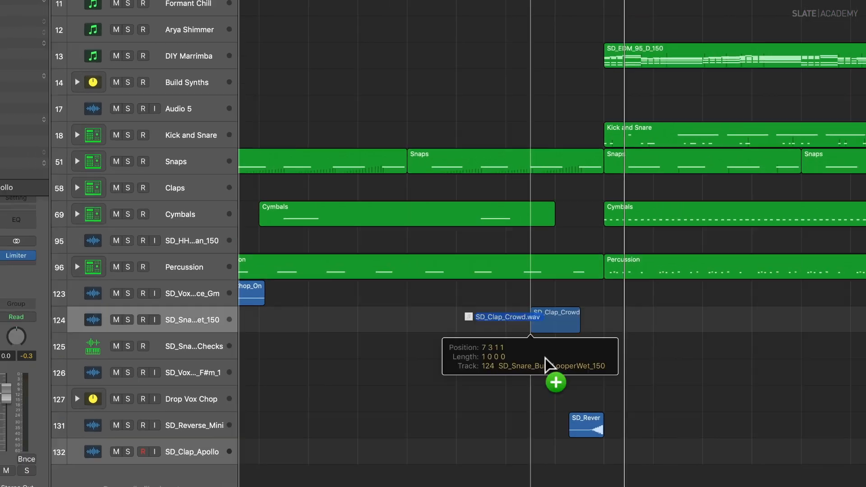
drag(547, 364, 588, 443)
key(space)
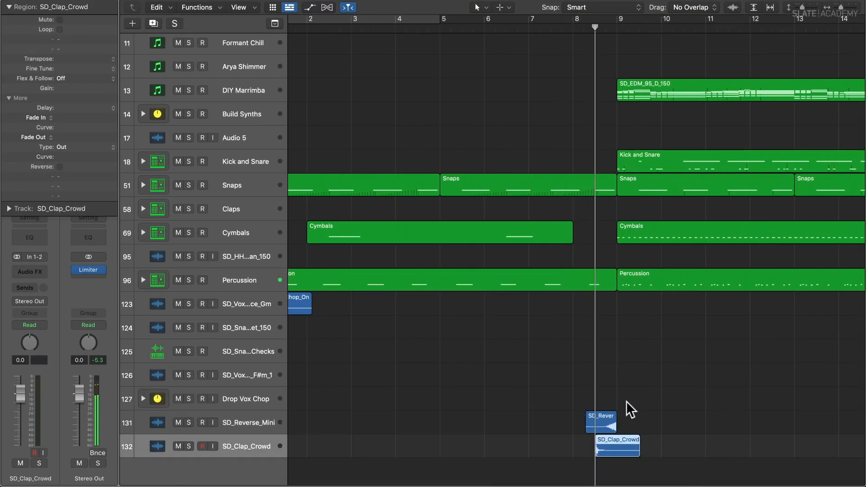
drag(26, 398, 25, 404)
scroll(472, 347, down, 1)
Add a new audio track and preview SD_Tom_FxFill_150.wav and SD_Tom_StandardFill_150.wav in the Future Bass Toms folder.
key(alt+super+a)
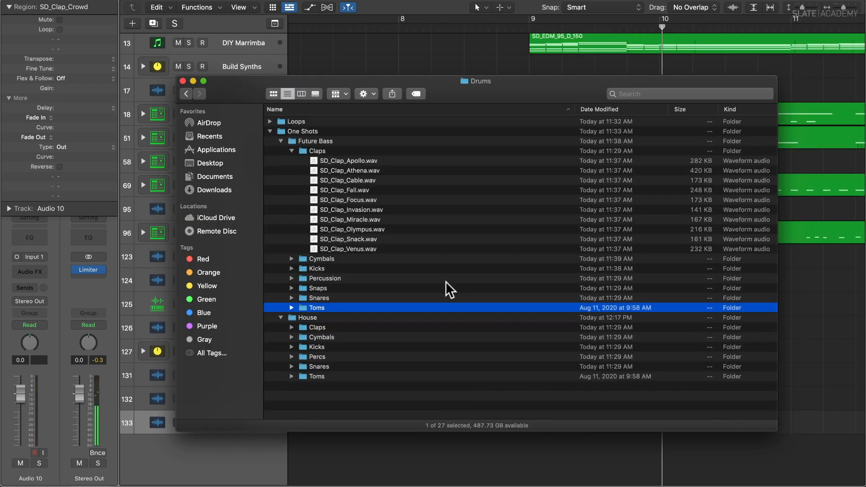
key(Right)
key(Down)
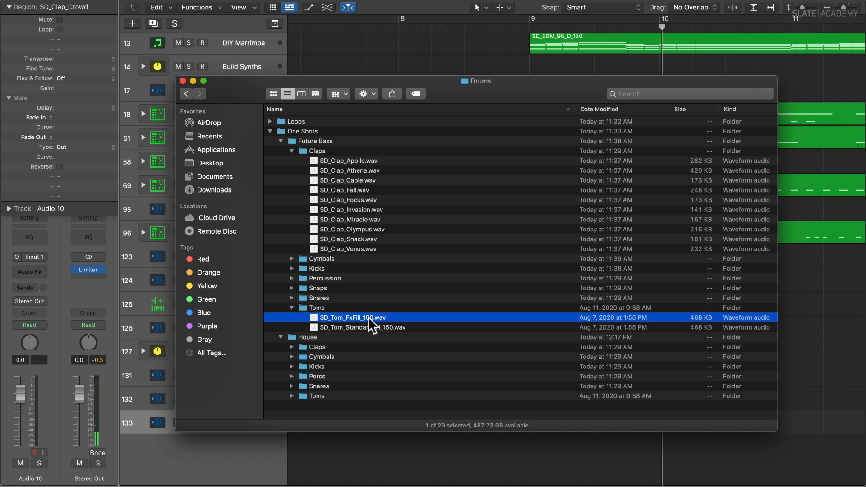
key(space)
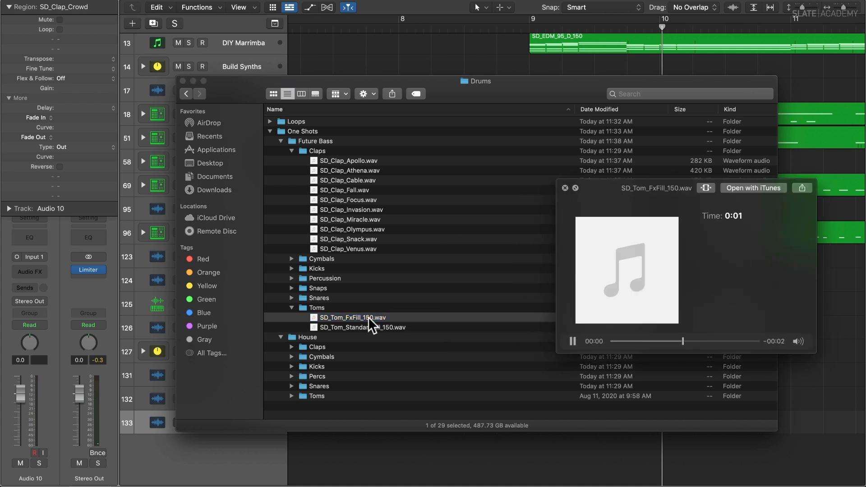
key(Down)
key(space)
Place SD_Tom_StandardFill_150.wav at bar 8 beat 2 on the new audio track and play the transition into bar 9.
drag(361, 321, 444, 424)
key(super+Right)
key(super+Right)
key(super+Right)
key(space)
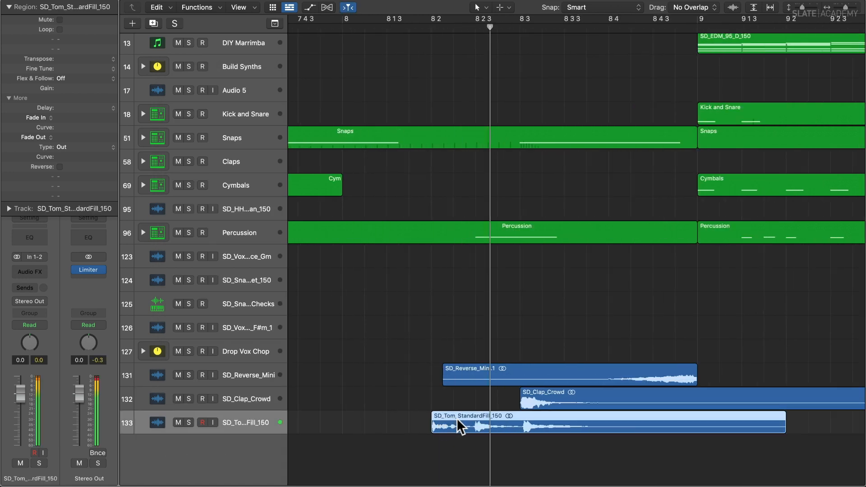
key(super+Left)
key(super+Left)
key(super+Left)
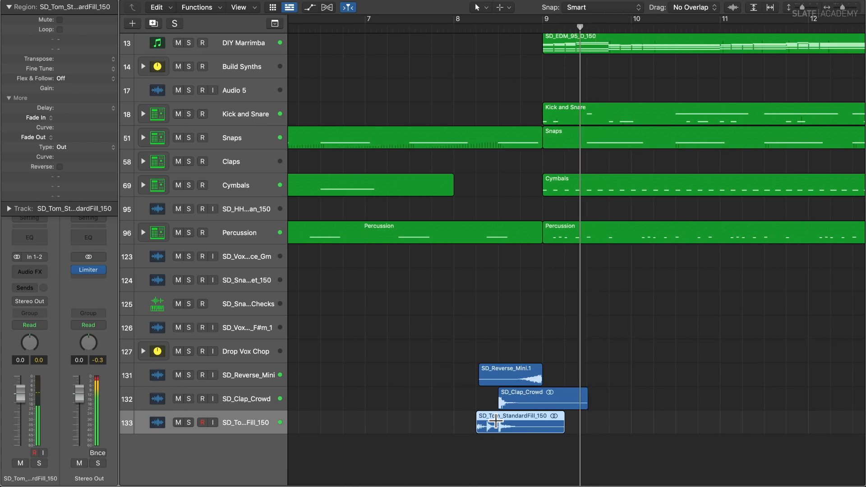
key(super+Right)
key(super+Right)
key(super+Right)
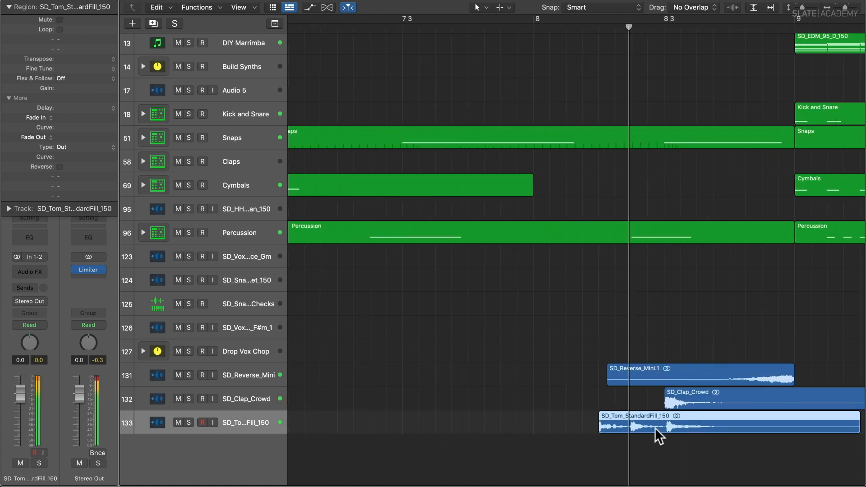
Split the tom fill region before its last hit at bar 8 beat 3 and move that part one sixteenth earlier.
key(space)
super+double_click(664, 424)
drag(683, 412, 669, 421)
key(space)
key(super+Left)
key(super+Left)
key(super+Left)
key(super+Up)
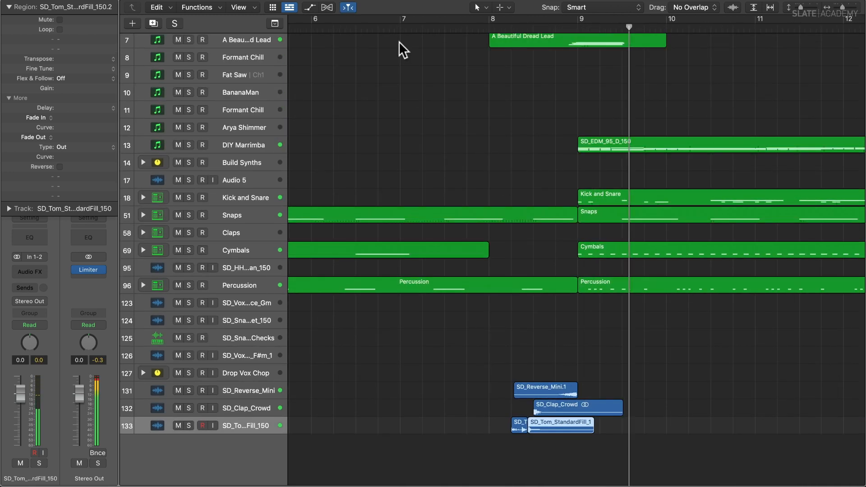
Lower the tom fill track to -3.8 dB and delete the first part of the split region.
click(403, 27)
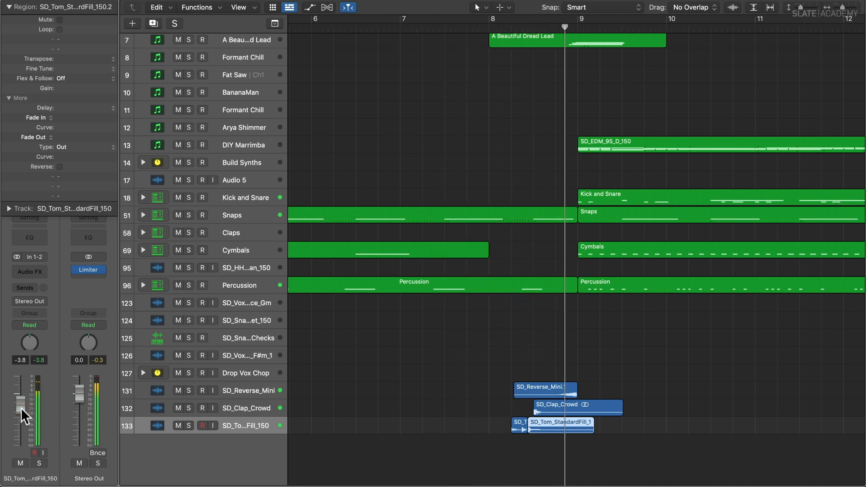
key(space)
drag(445, 430, 518, 420)
key(Delete)
key(space)
click(250, 426)
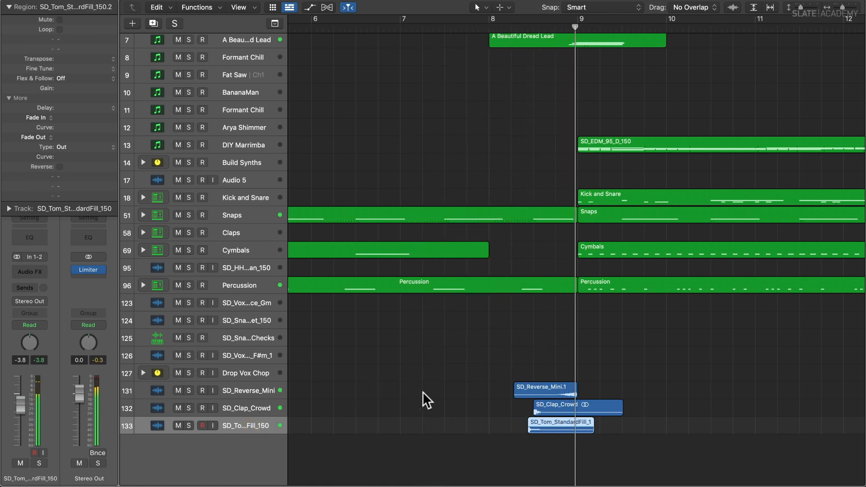
Move the remaining tom hit another sixteenth earlier in bar 8 and play it back in context.
drag(536, 421, 530, 423)
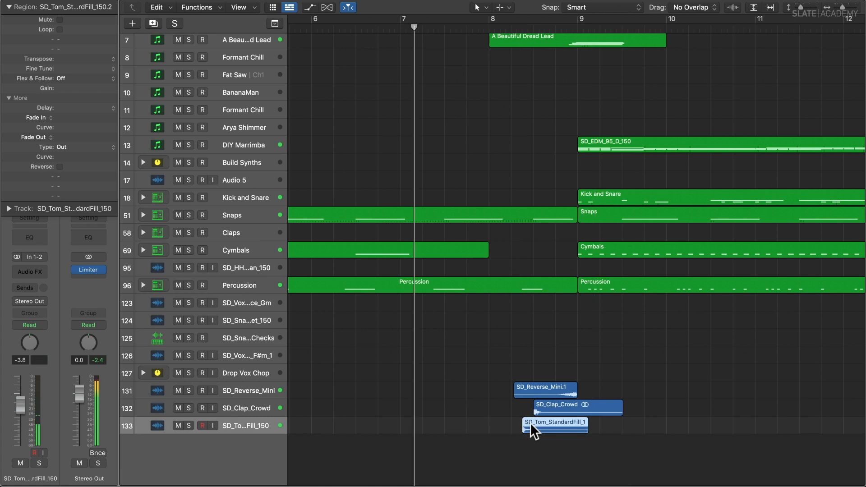
key(super+Right)
key(super+Right)
key(super+Right)
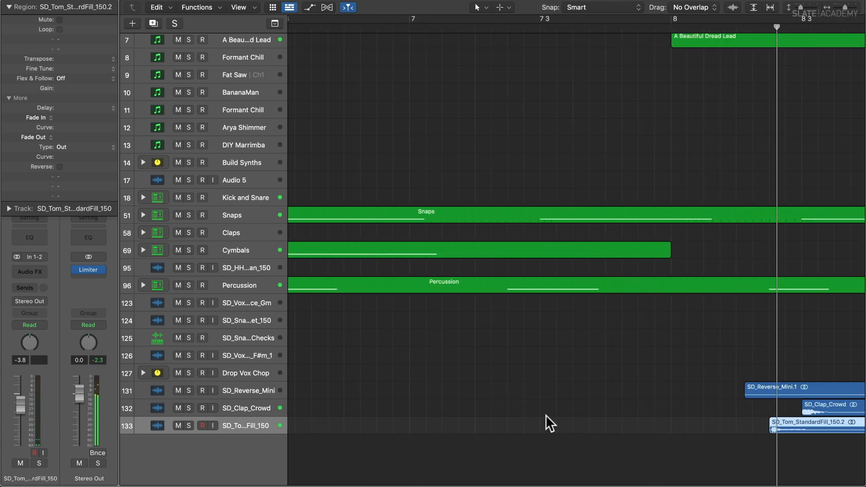
key(super+Left)
key(super+Left)
key(super+Left)
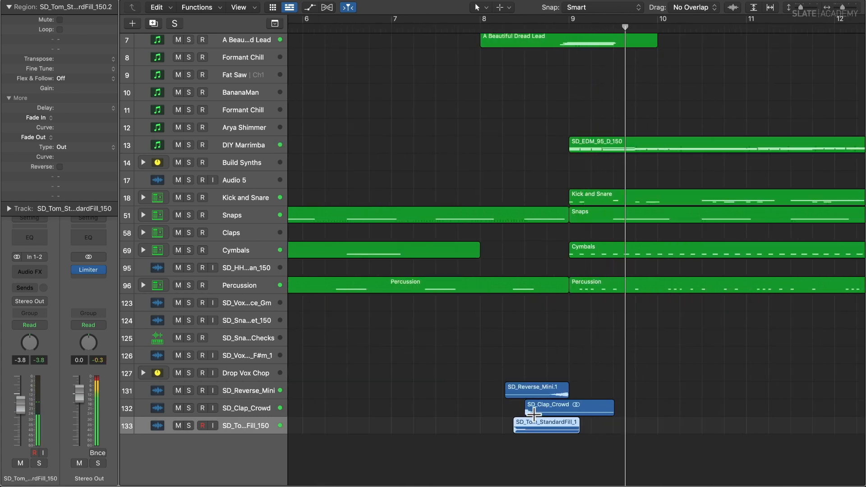
Select the clap and tom tracks together and lower their faders to -4.2 dB and -5.6 dB in the mixer.
shift+click(267, 408)
key(x)
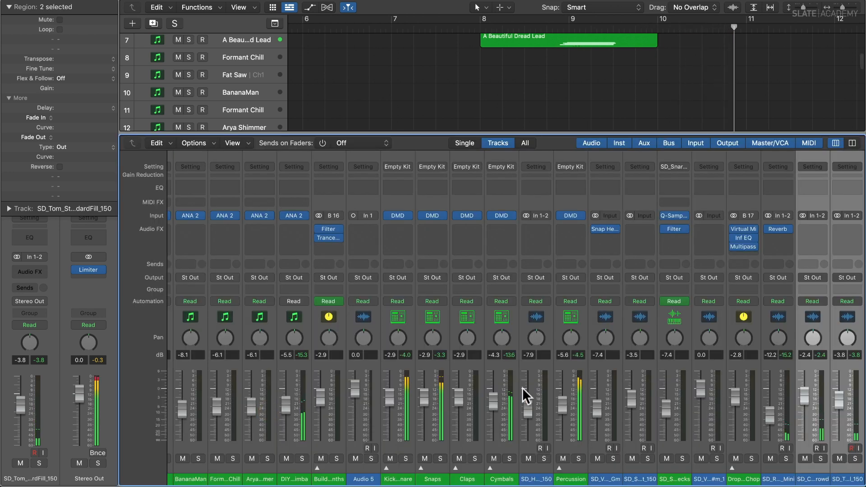
scroll(729, 393, right, 2)
drag(767, 397, 764, 402)
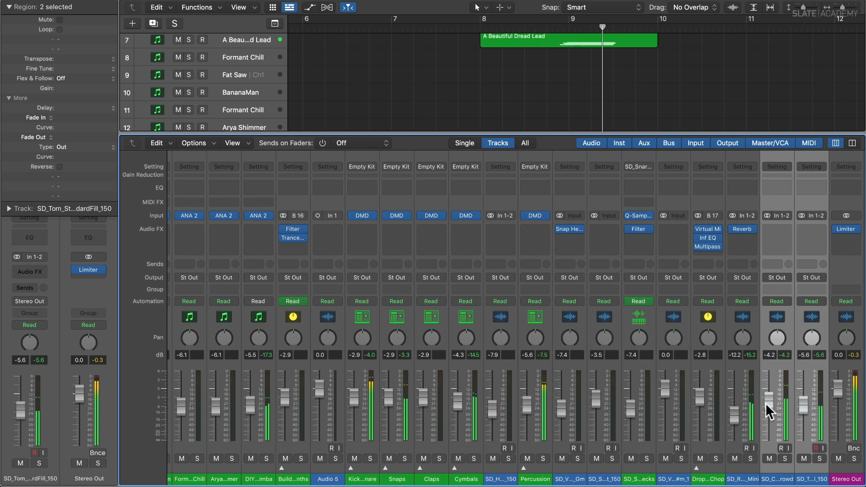
key(e)
key(e)
Record a sustained A#1 cymbal hit at the start of bar 9 on the Cymbals track.
key(super+Left)
key(super+Left)
key(super+Left)
key(super+Up)
key(super+Up)
key(super+Up)
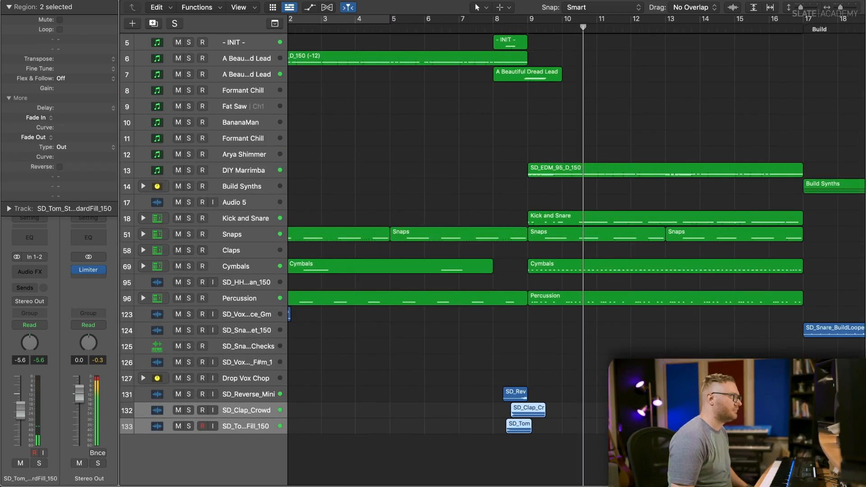
key(super+Left)
key(super+Left)
key(space)
drag(394, 27, 434, 27)
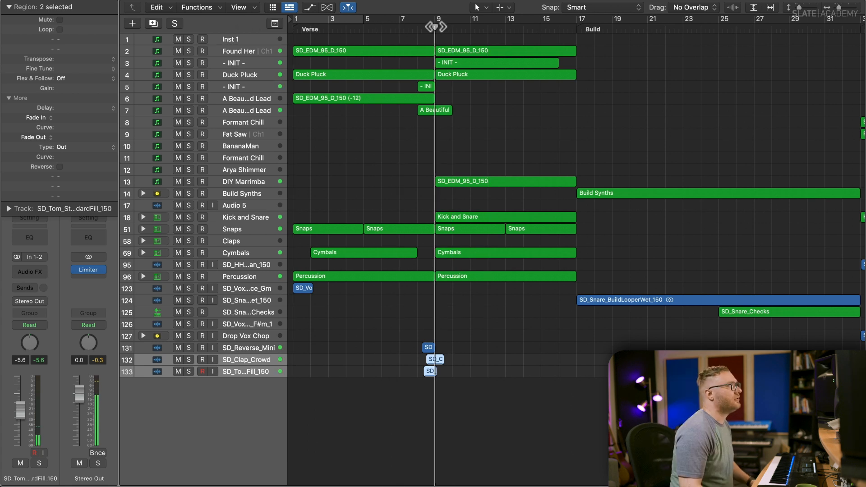
click(257, 252)
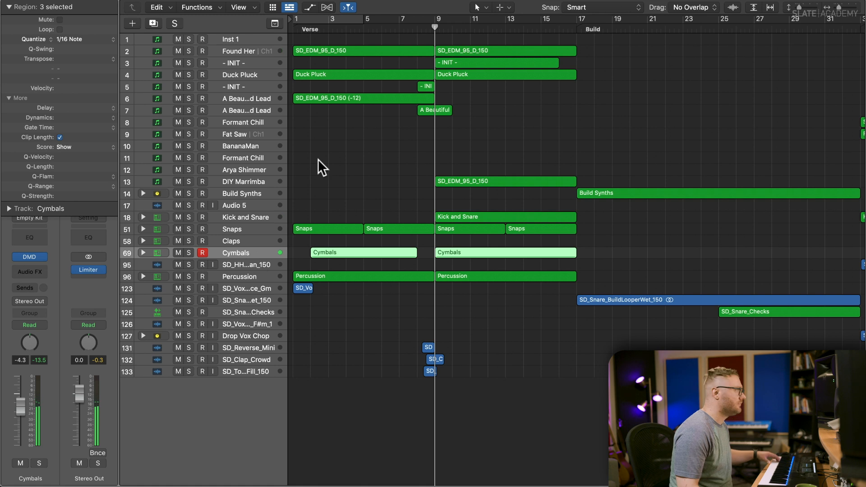
click(413, 30)
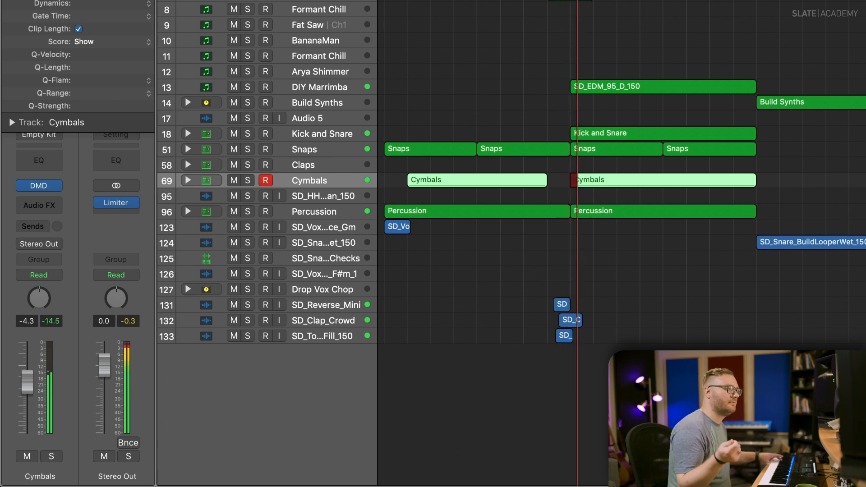
key(space)
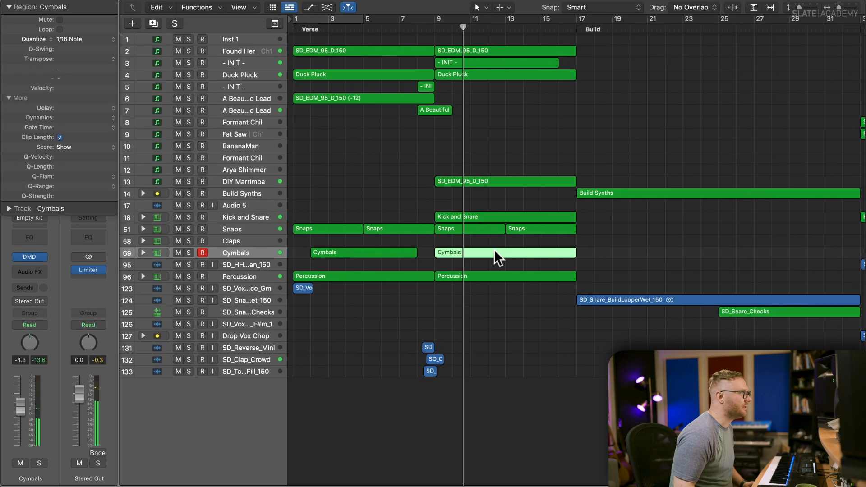
Inspect the long cymbal note at bar 9 in the Piano Roll of the second Cymbals region.
double_click(494, 249)
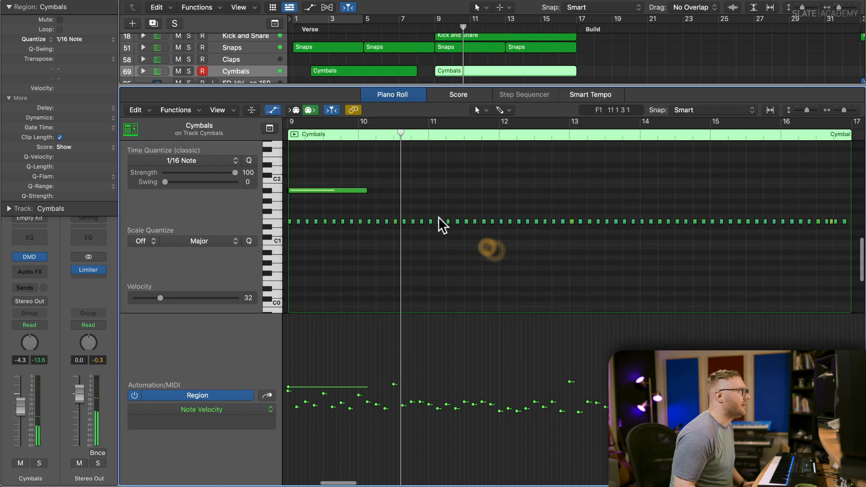
click(317, 191)
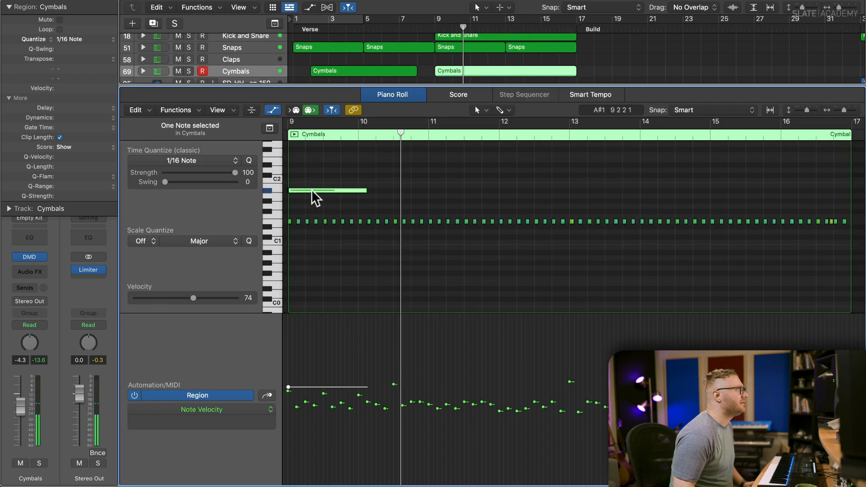
key(e)
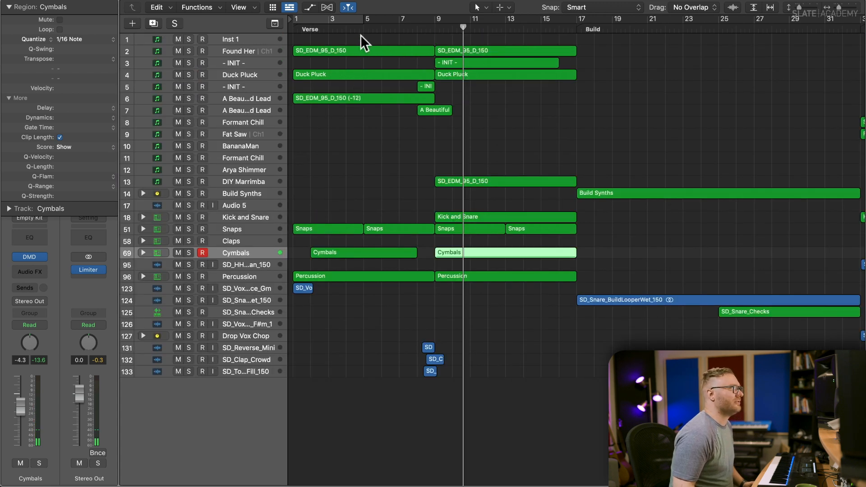
Play the arrangement back from the start of the verse at bar 1.
drag(358, 27, 269, 32)
key(space)
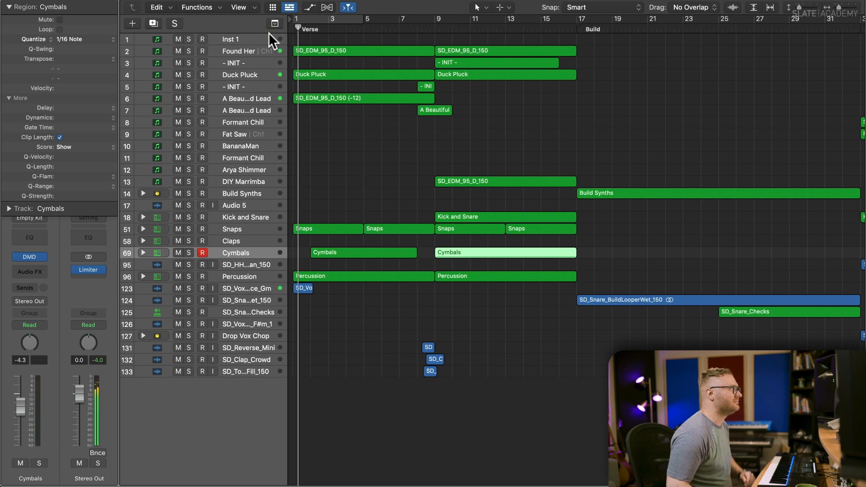
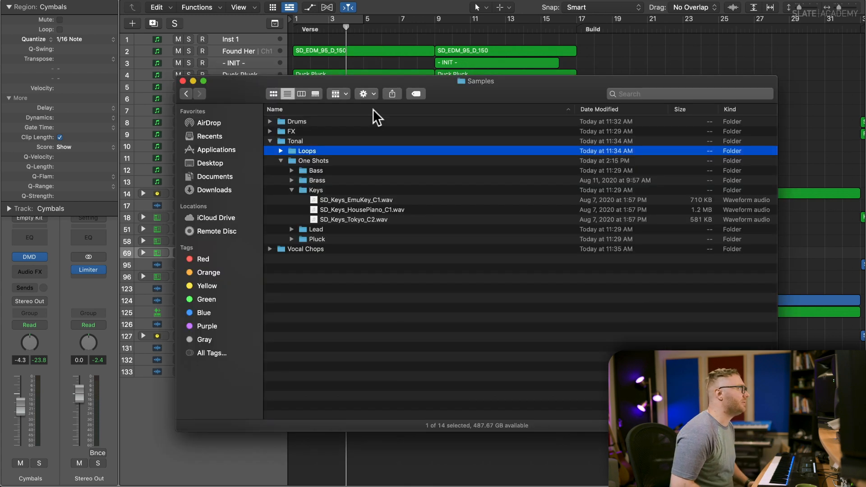
Switch to the Samples folder in Finder and expand Tonal > Loops > Guitar to show its guitar loops.
key(Right)
key(Down)
key(Down)
key(Down)
key(Down)
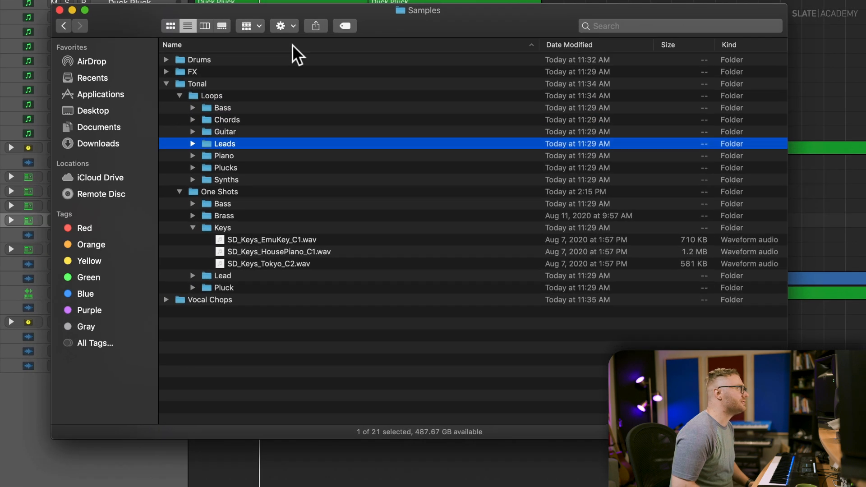
key(Up)
key(Right)
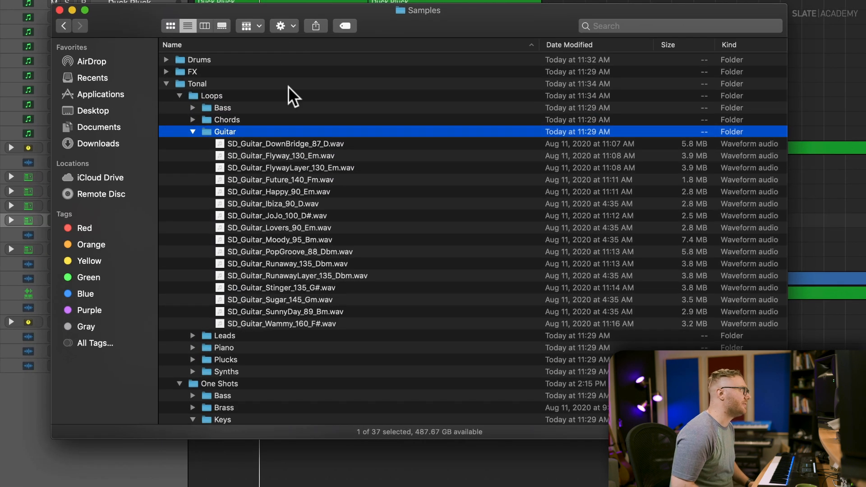
Audition the guitar loops Flyway_130_Em, DownBridge_87_D and FlywayLayer_130_Em in the preview.
click(298, 228)
click(300, 157)
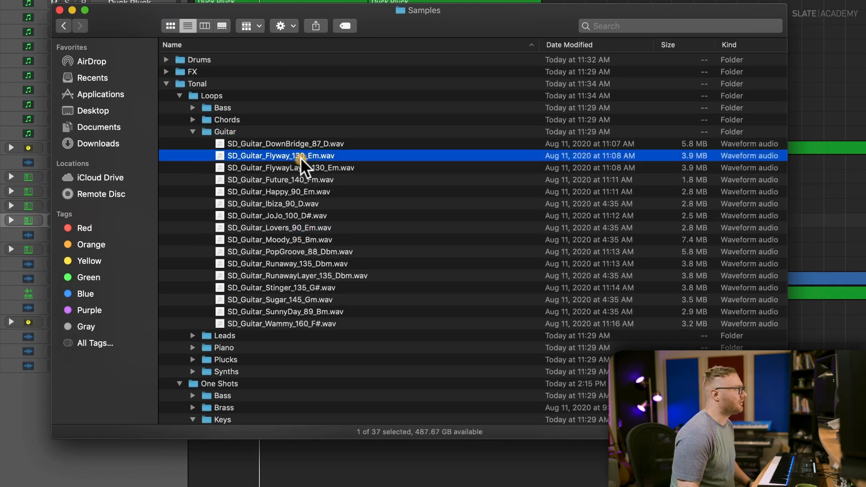
key(space)
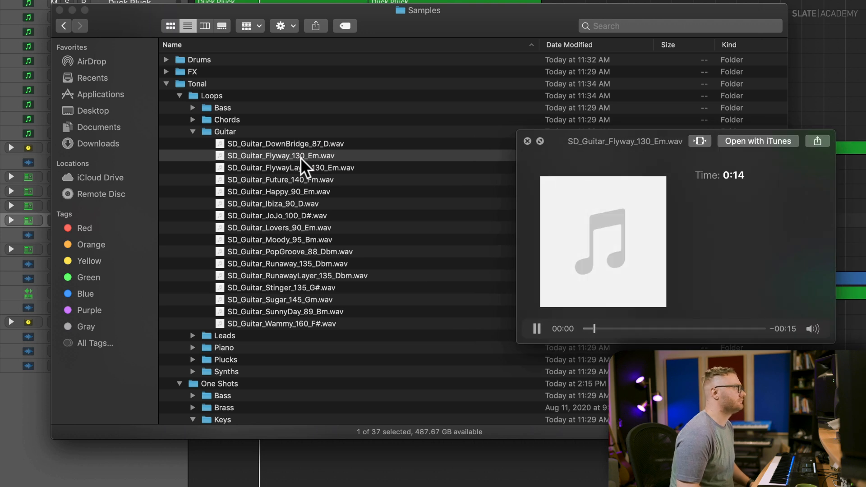
key(Up)
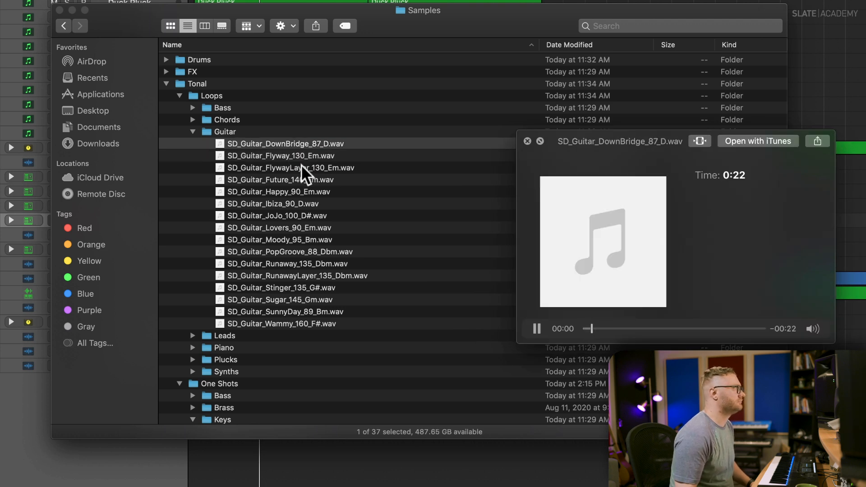
click(301, 164)
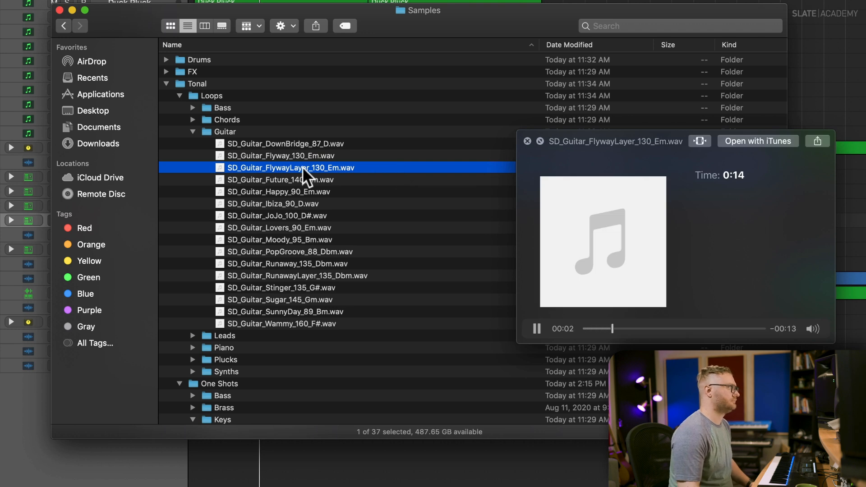
key(space)
Add SD_Guitar_FlywayLayer_130_Em.wav on a new audio track starting just before bar 4 and play it in context.
drag(280, 173, 213, 453)
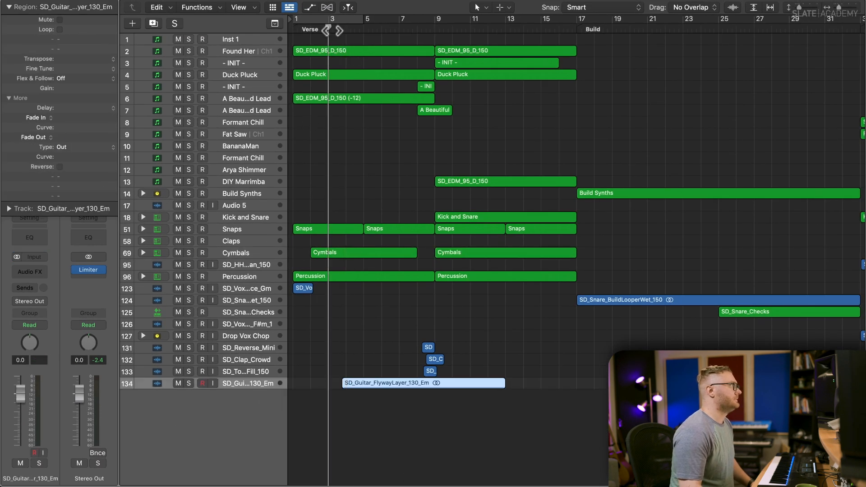
key(space)
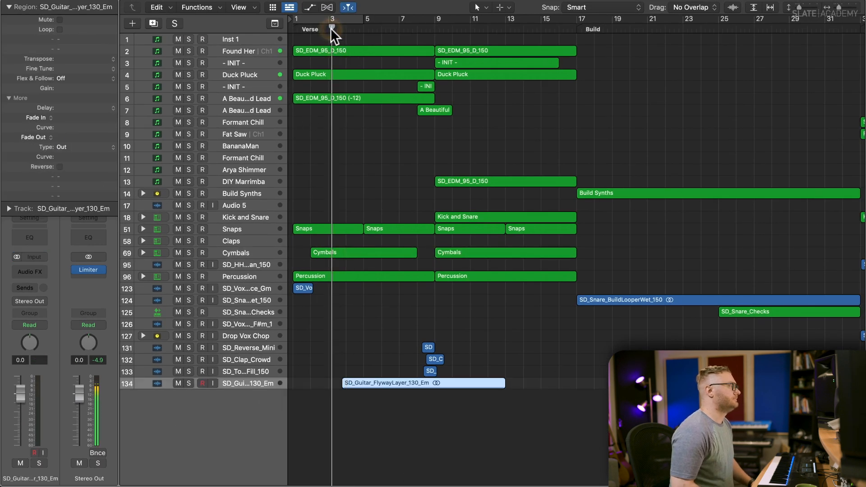
key(super+Down)
key(super+Right)
key(super+Right)
key(super+Right)
key(super+Right)
key(super+Right)
key(super+Down)
key(super+Down)
key(super+Down)
key(super+Down)
key(super+Down)
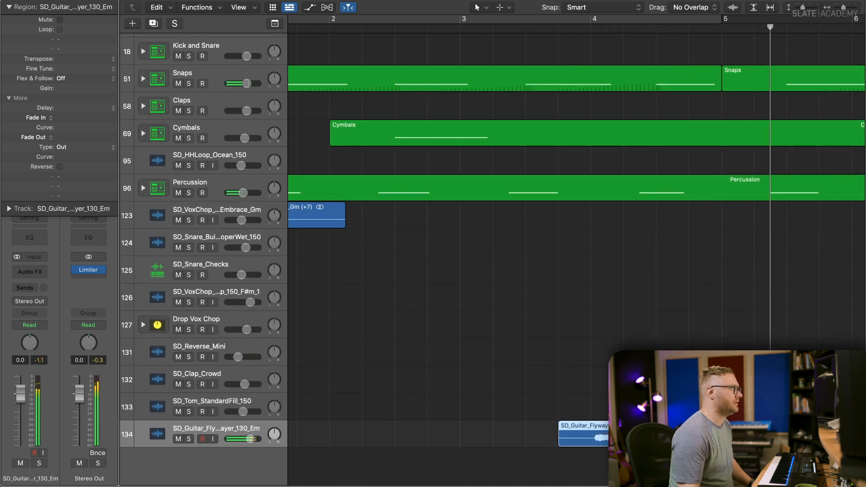
Transpose the FlywayLayer guitar region by -5 semitones with Flex & Follow on.
scroll(200, 330, left, 1)
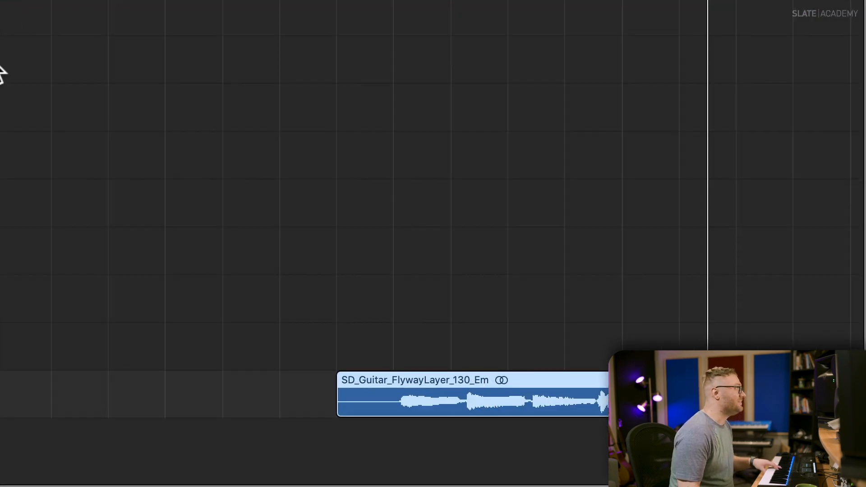
scroll(1, 65, left, 2)
scroll(430, 243, right, 5)
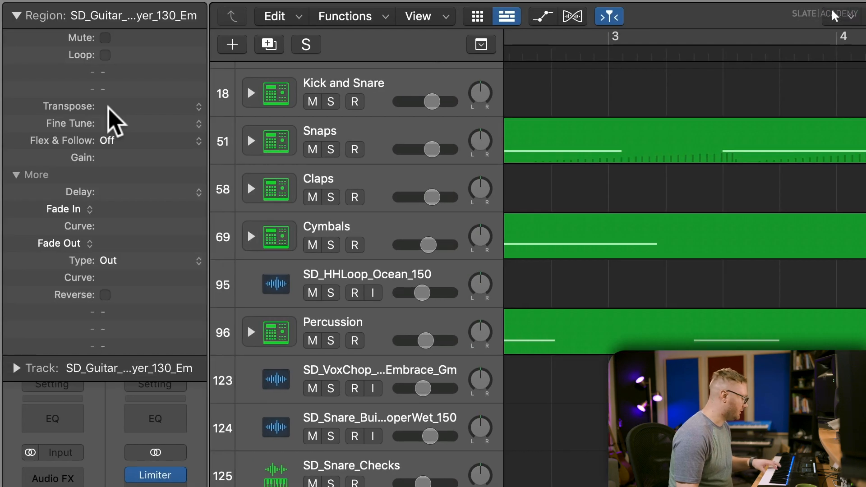
drag(108, 108, 124, 115)
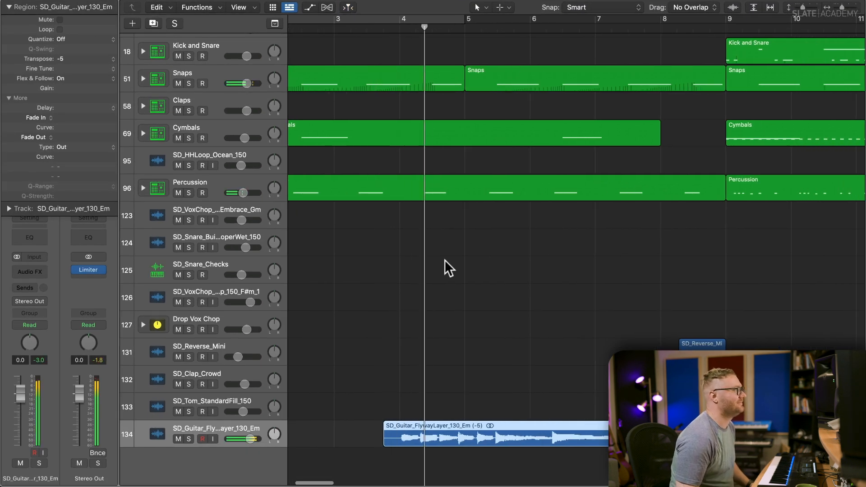
Time-compress the guitar region to 8 bars and play it back against the verse.
key(z)
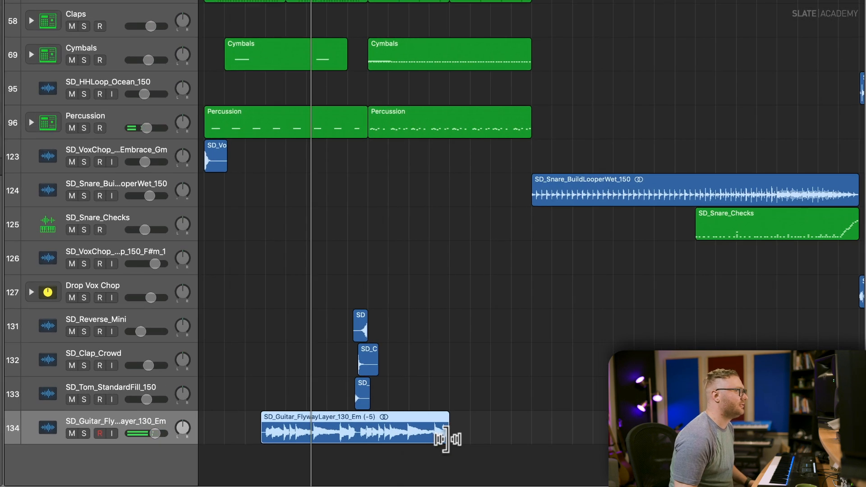
drag(446, 438, 423, 446)
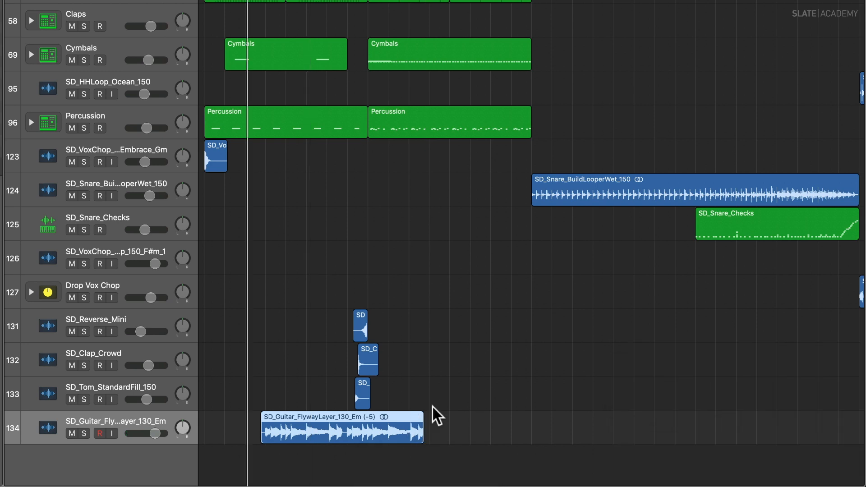
key(super+Right)
key(super+Right)
key(super+Right)
key(super+Right)
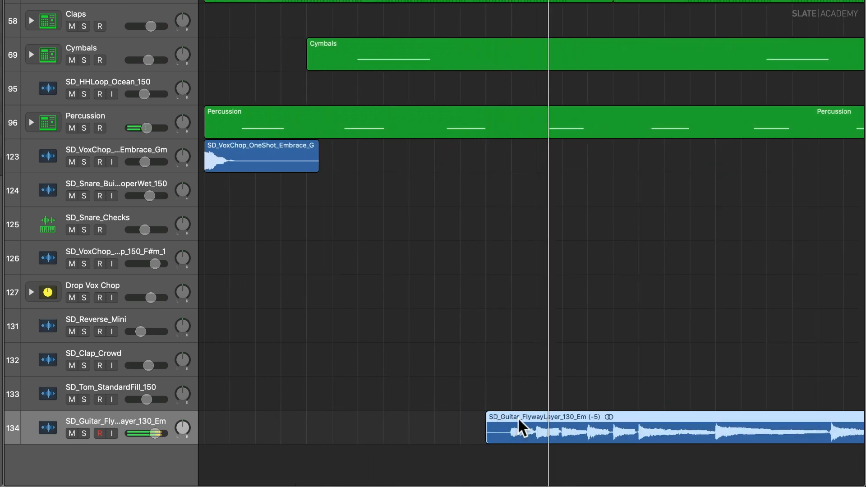
key(super+Left)
key(super+Left)
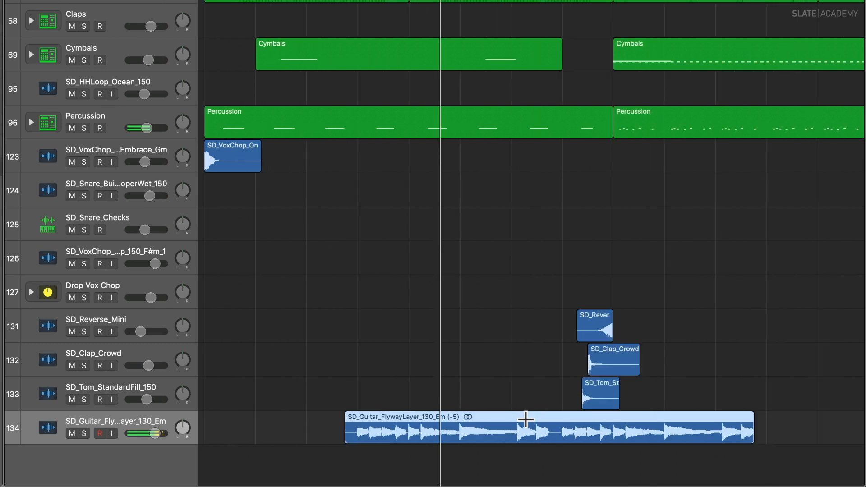
Try moving the guitar region to start at bar 4, undo the move and play the passage back.
key(super+Left)
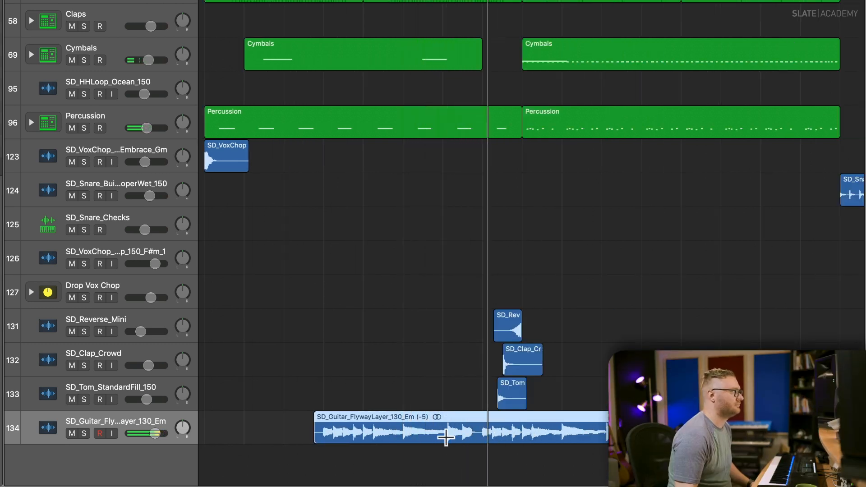
drag(467, 425, 488, 422)
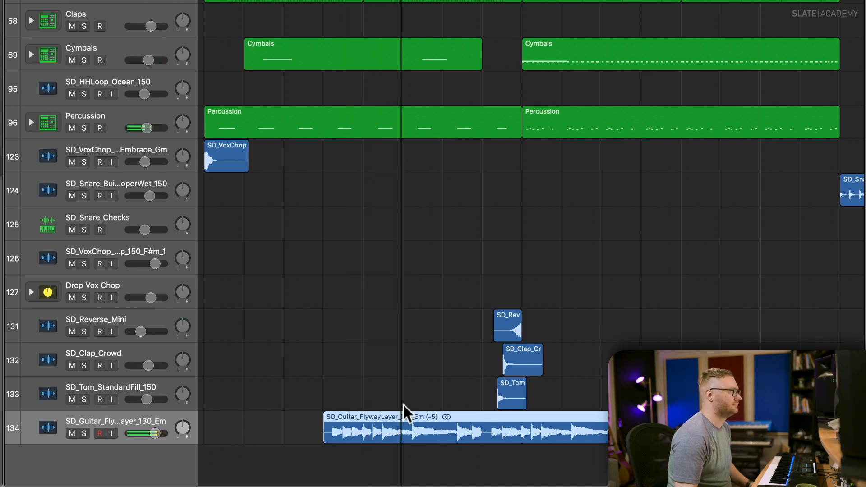
key(super+z)
key(space)
key(super+Right)
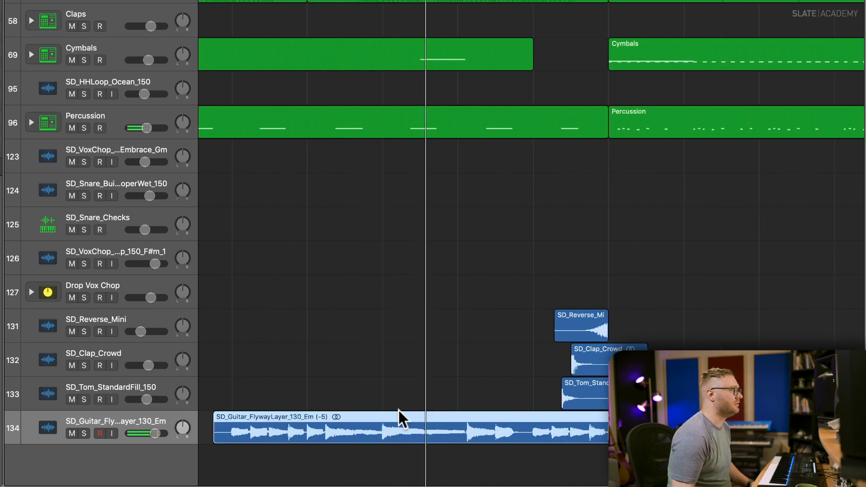
key(space)
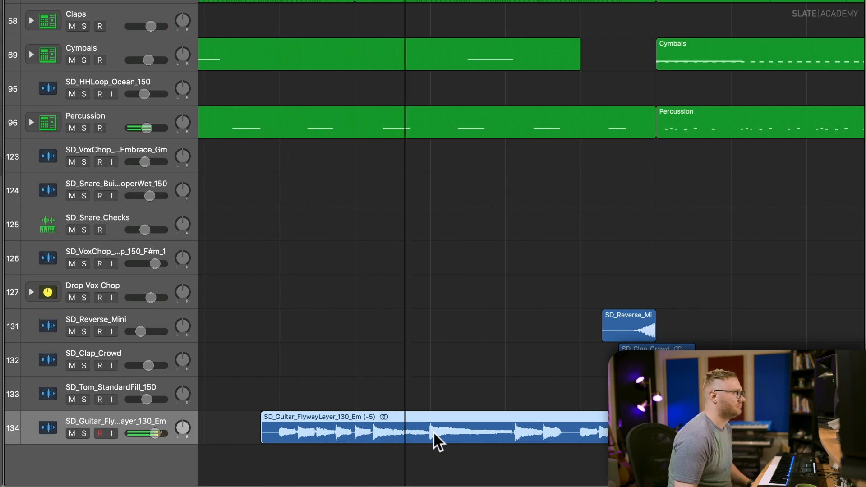
Split the guitar region at bar 7 and delete the part after it.
click(506, 434)
click(522, 417)
key(Delete)
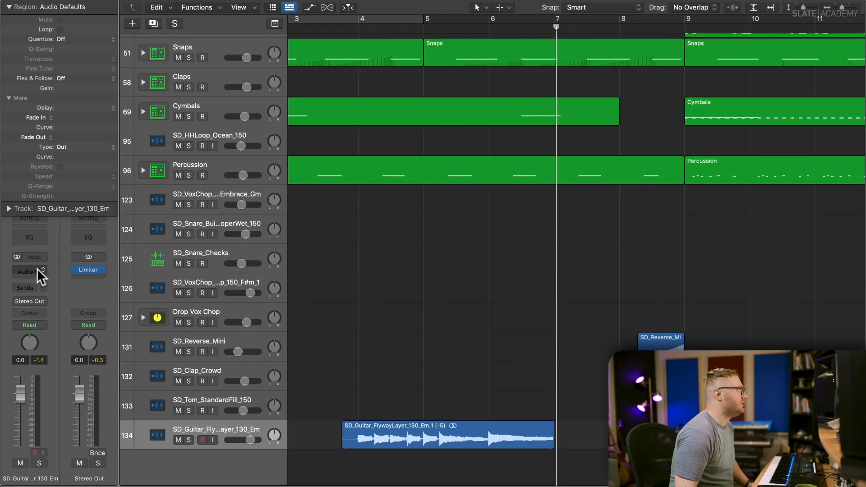
Insert a stereo Multipass on the guitar track, add a Phaser to its Post FX and play the result.
click(37, 269)
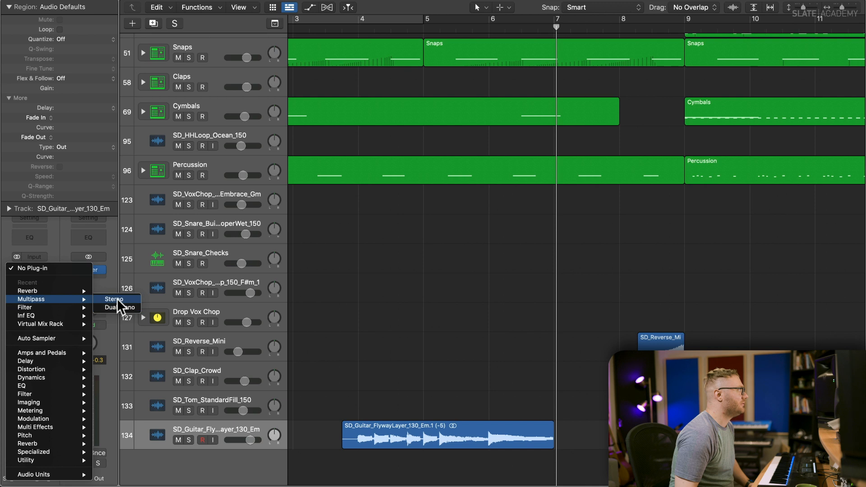
click(117, 299)
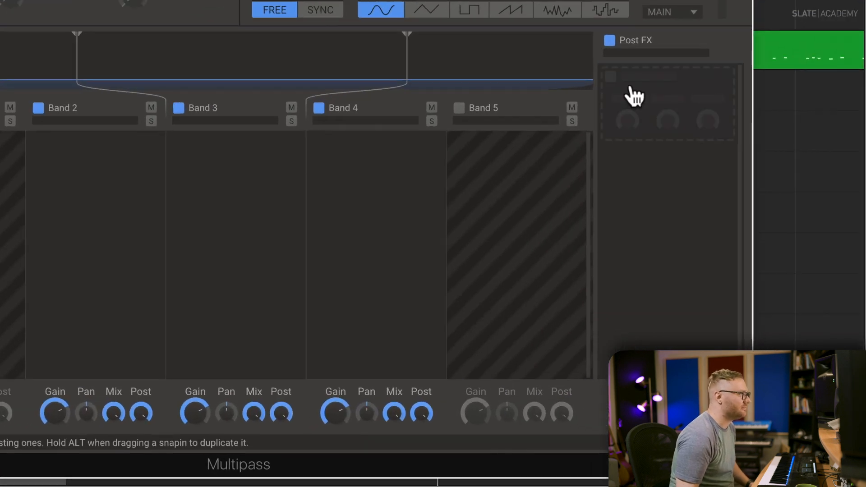
click(694, 198)
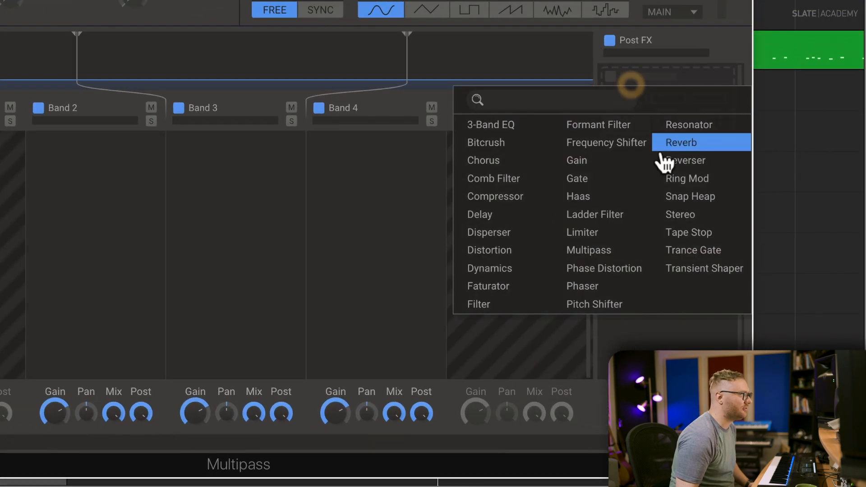
click(594, 286)
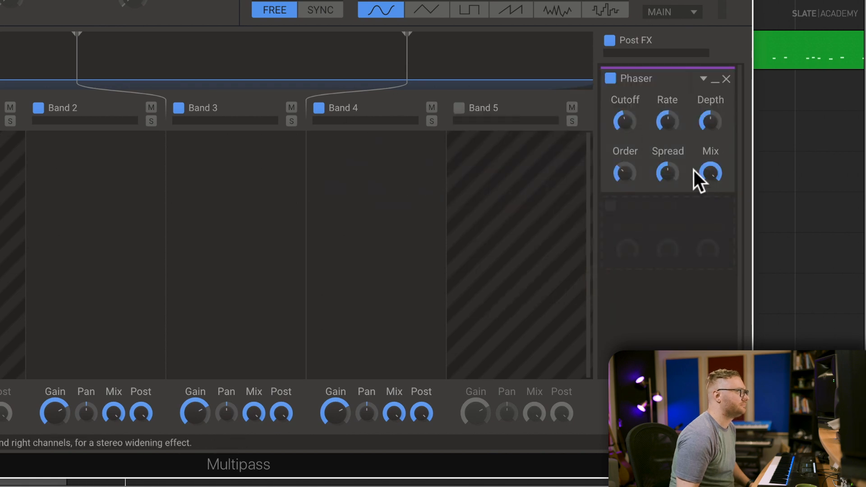
key(space)
mouse_move(623, 121)
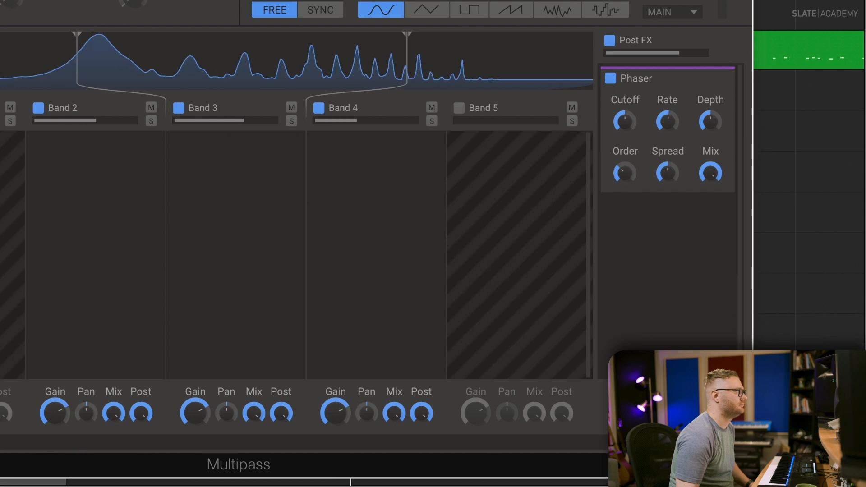
key(space)
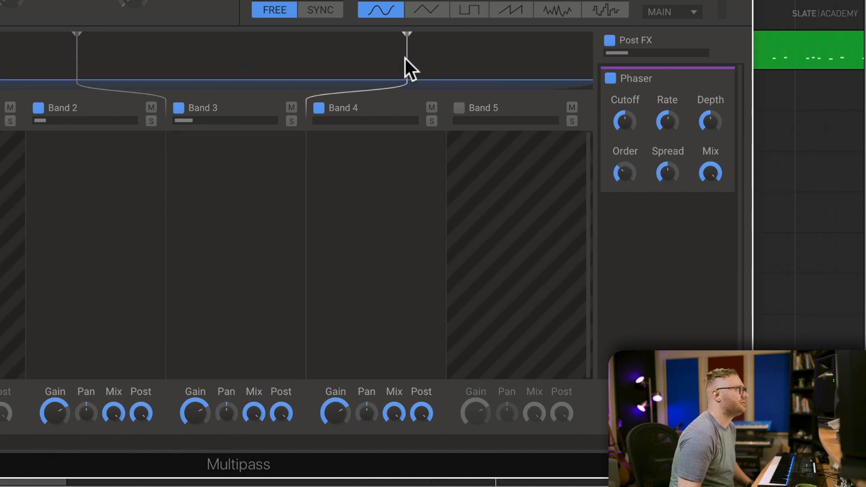
Lower Multipass's upper crossover to 1.15 kHz and add a Pitch Shifter set to -12.00 to the band above it.
drag(405, 58, 280, 69)
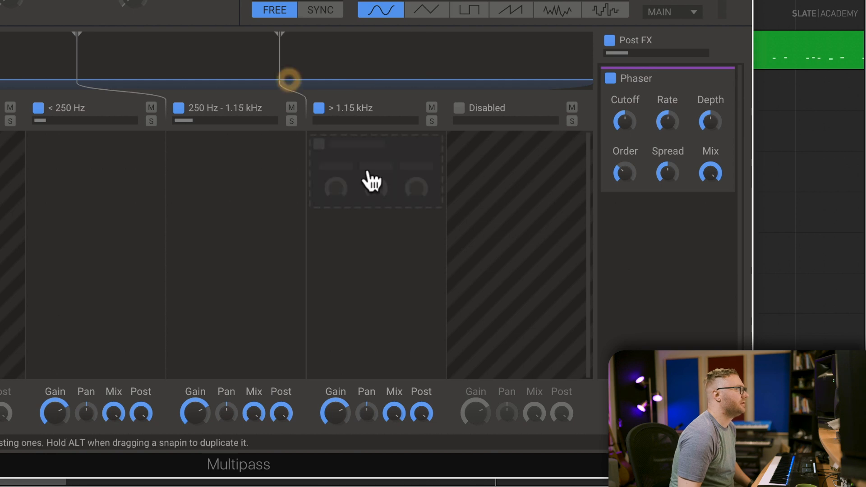
click(368, 173)
click(511, 387)
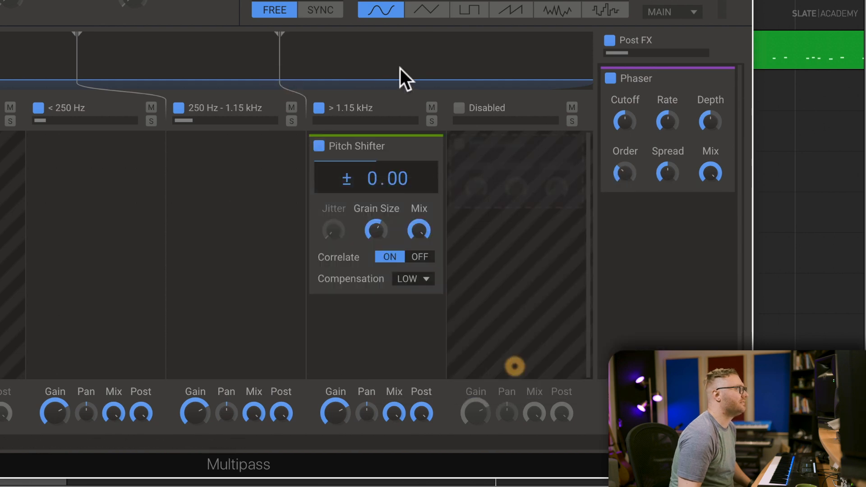
drag(367, 172, 367, 198)
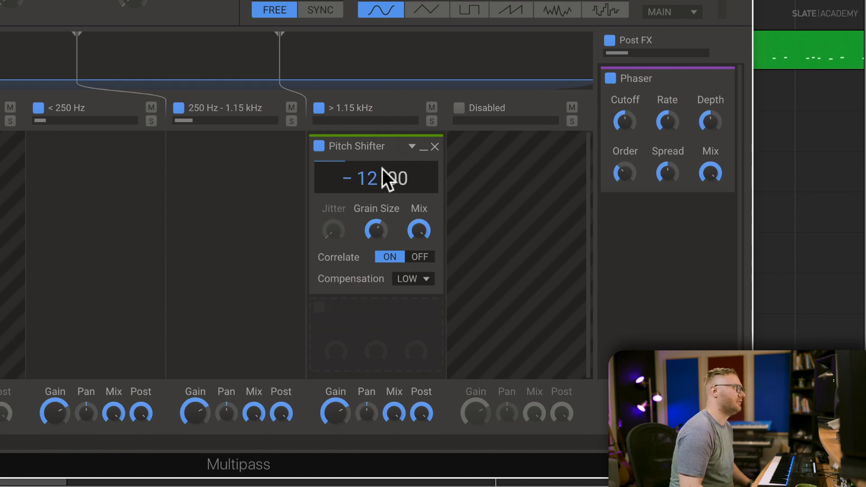
Set the Multipass crossovers to 527 Hz and 1.00 kHz during playback and close the plug-in window.
key(space)
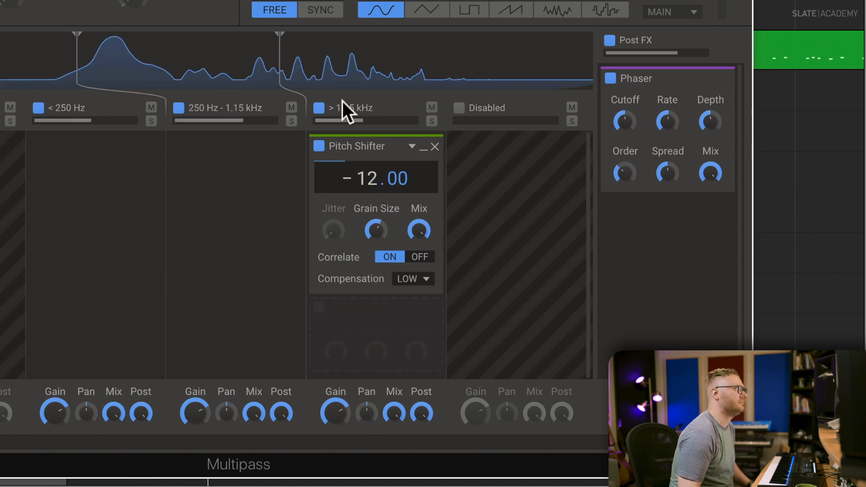
mouse_move(273, 53)
mouse_down()
mouse_move(248, 74)
mouse_move(255, 60)
mouse_move(262, 65)
mouse_up()
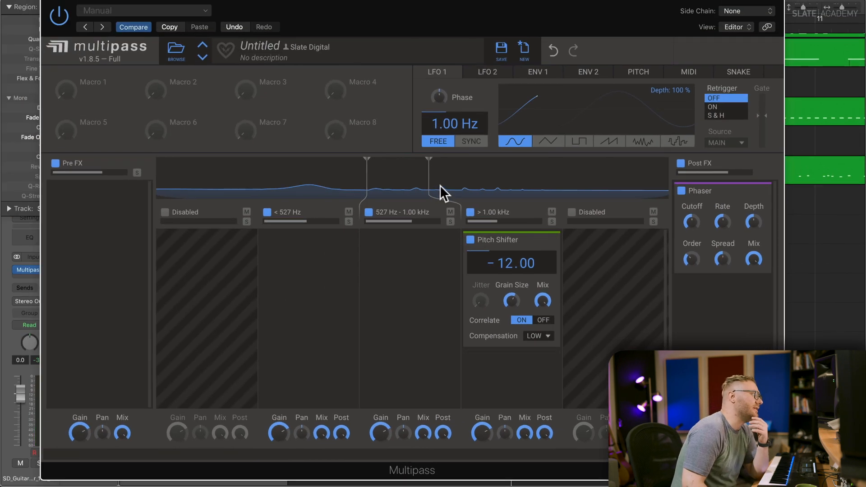
click(55, 3)
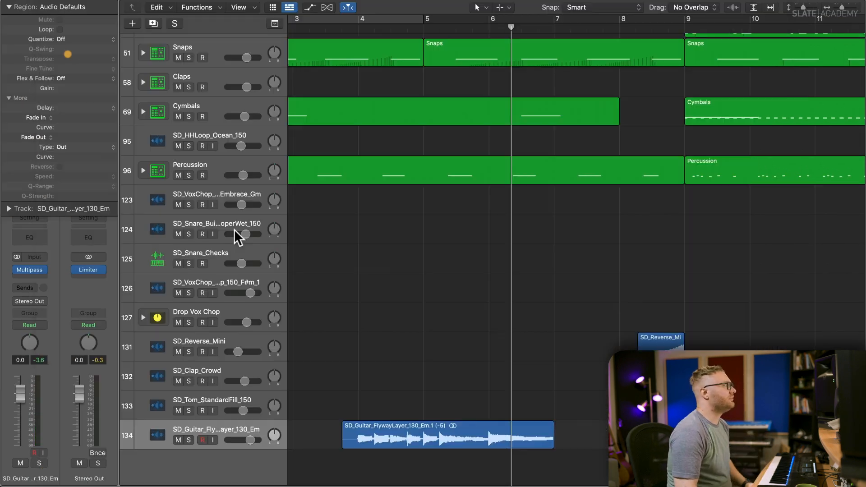
Play the track and lower the guitar track's volume to -6.0 dB.
key(space)
drag(21, 393, 24, 418)
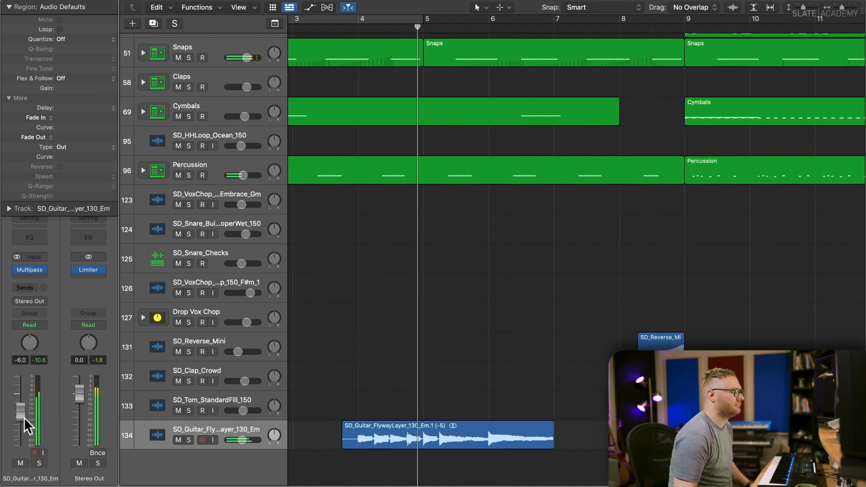
Copy the first vox chop region of the drop into the verse at bar 7 on the Drop Vox Chop stack.
key(super+Left)
key(super+Left)
key(super+Left)
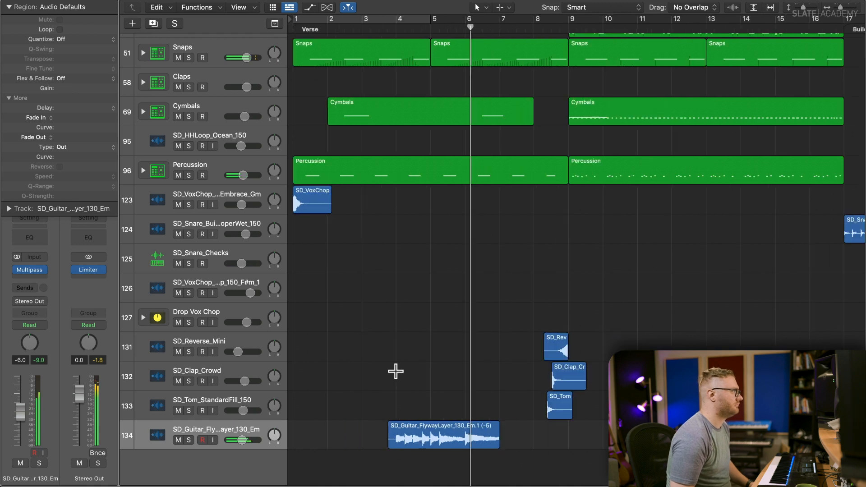
key(super+Up)
key(super+Up)
key(super+Up)
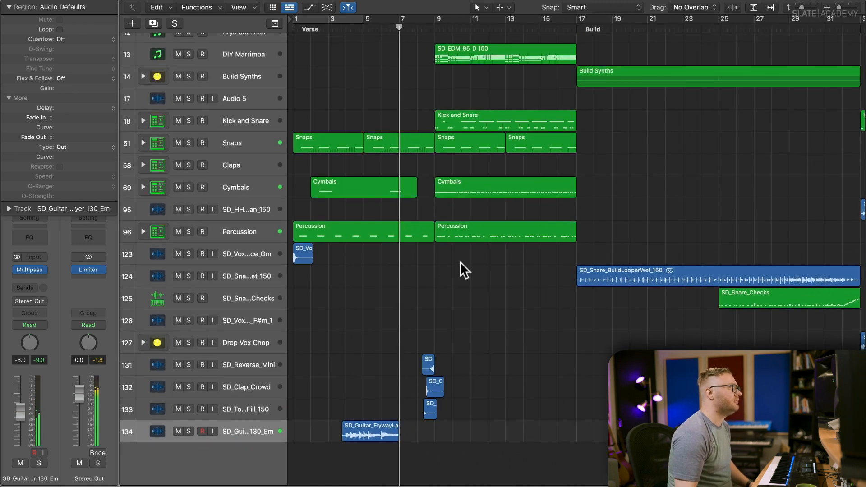
key(super+Left)
key(super+Left)
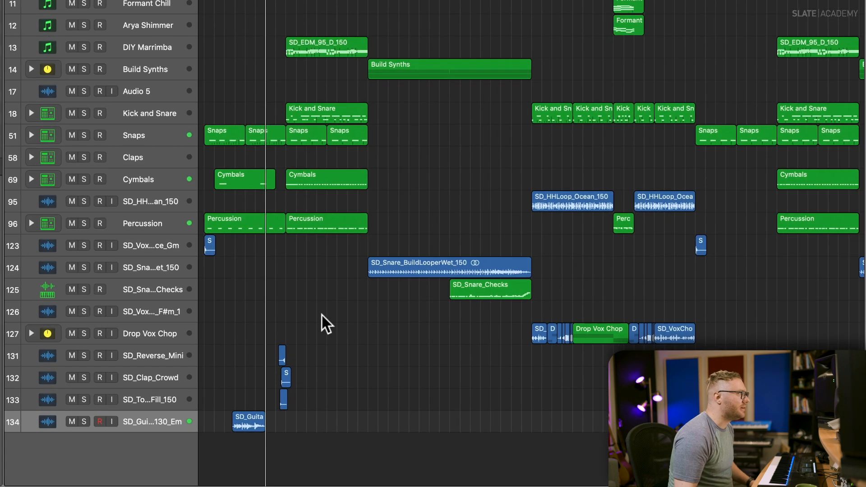
click(261, 344)
drag(541, 336, 270, 368)
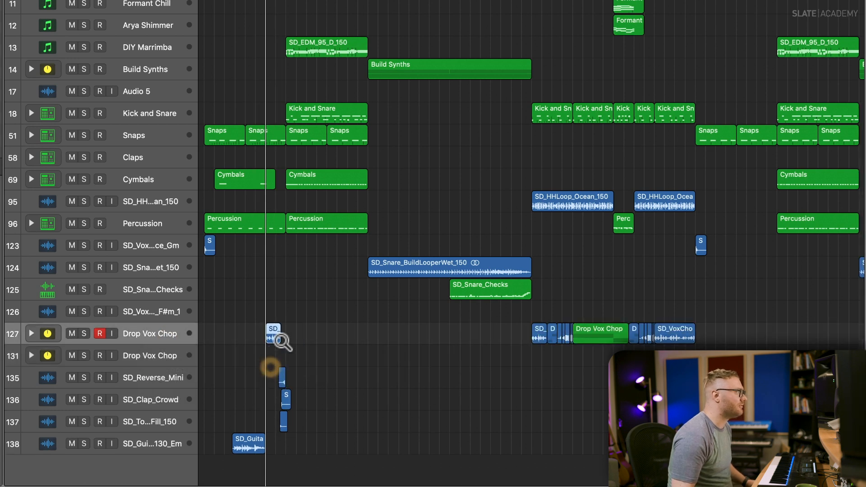
Expand the Drop Vox Chop stack and move the copied vox chop region onto a new audio track beneath the guitar track.
key(super+Right)
key(super+Right)
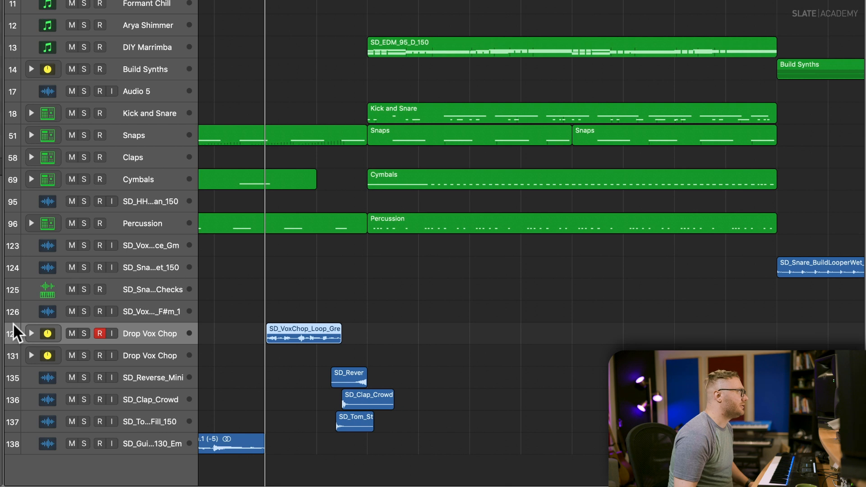
click(31, 333)
drag(288, 356, 289, 442)
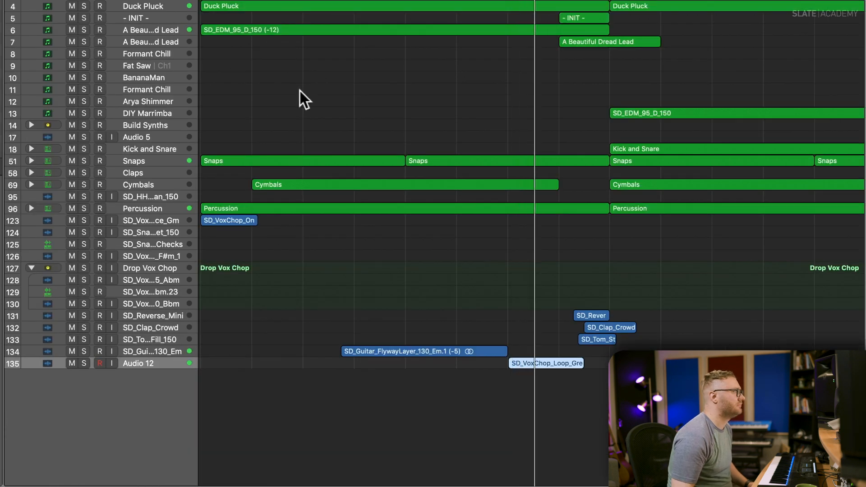
key(super+Left)
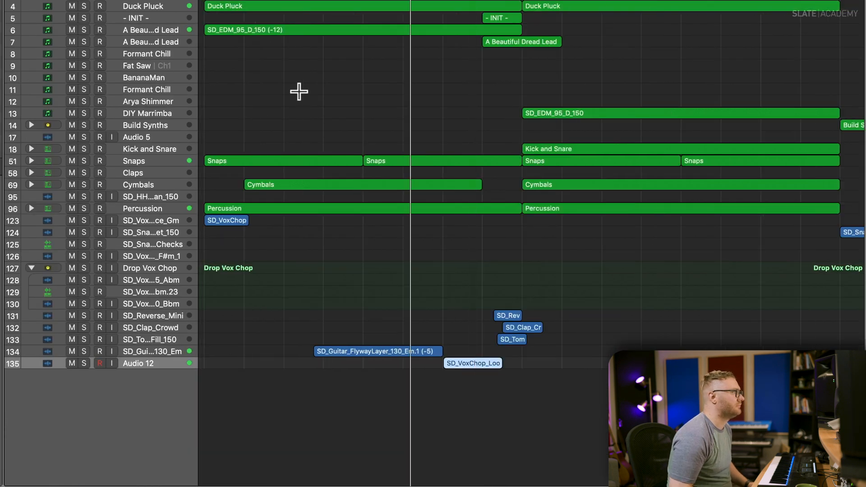
key(super+Left)
key(super+Down)
key(super+Right)
key(super+Right)
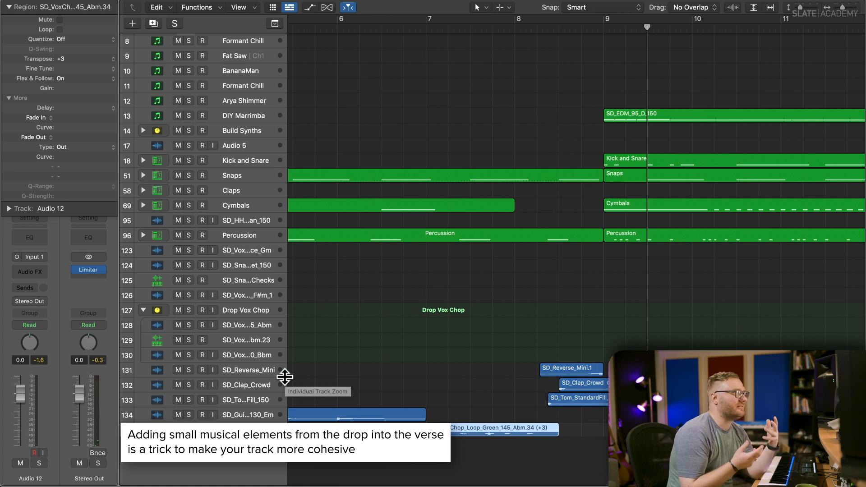
scroll(285, 376, left, 1)
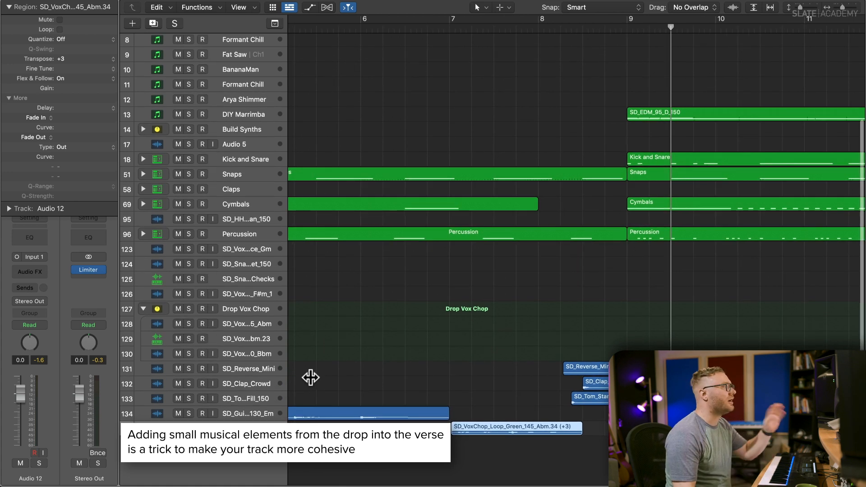
Insert Snap Heap on the Audio 12 track and add a Reverb to its Serial Bus 1.
click(34, 270)
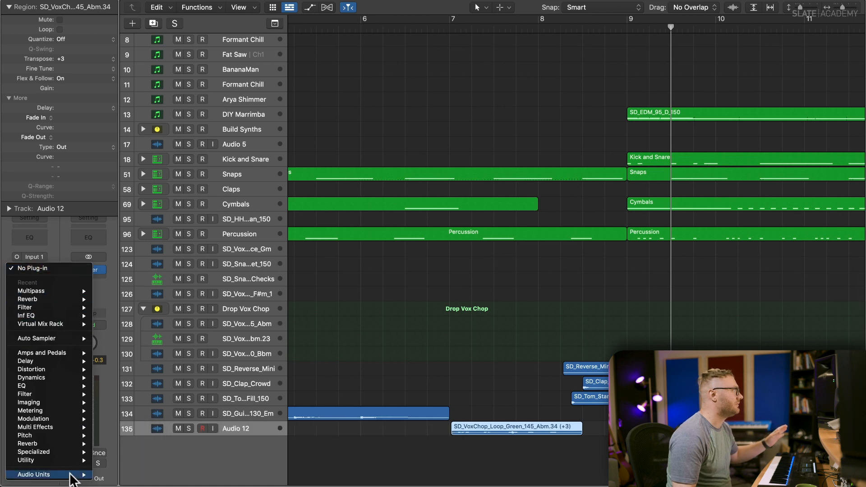
mouse_move(68, 474)
mouse_move(178, 458)
click(301, 444)
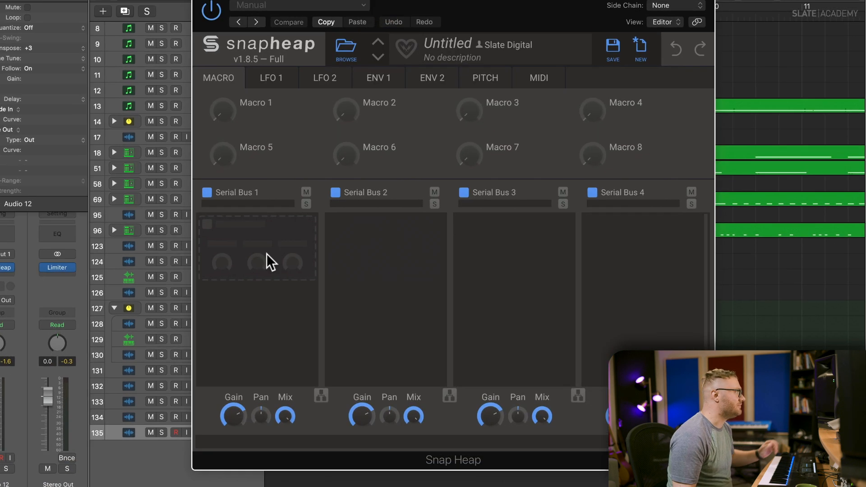
click(274, 259)
text(rever)
click(429, 300)
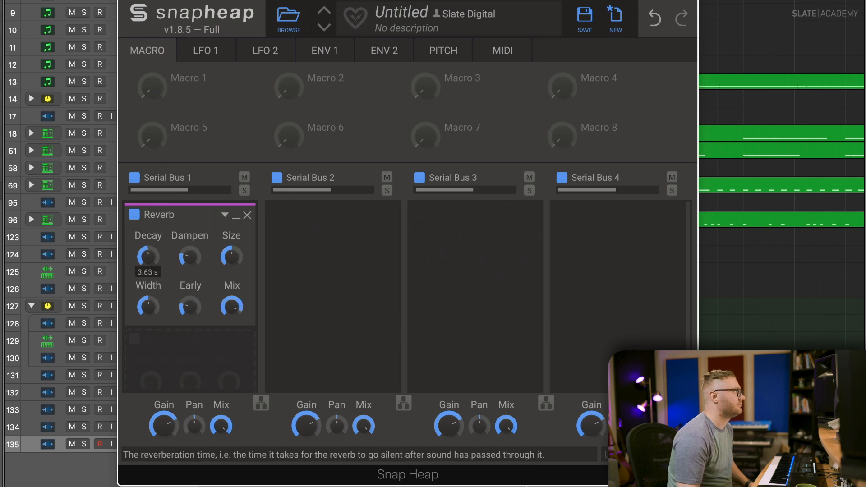
Add a low-pass Filter to Snap Heap's Serial Bus 2 and raise its cutoff and Q.
click(337, 225)
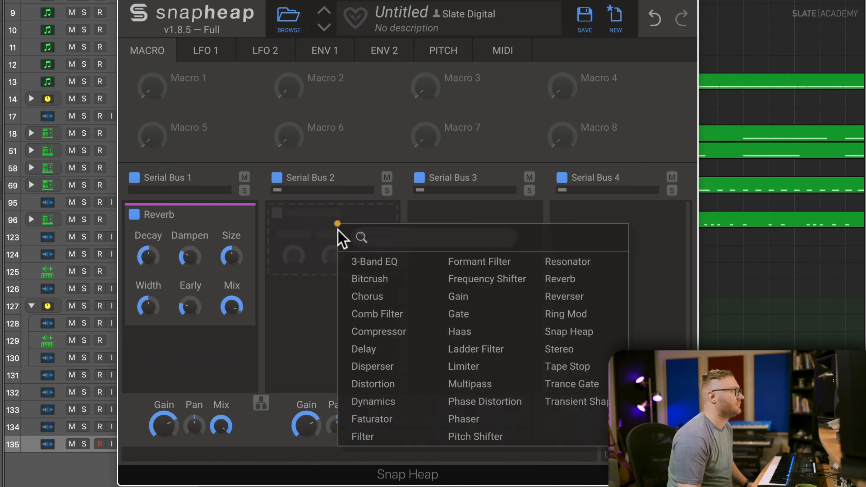
click(370, 436)
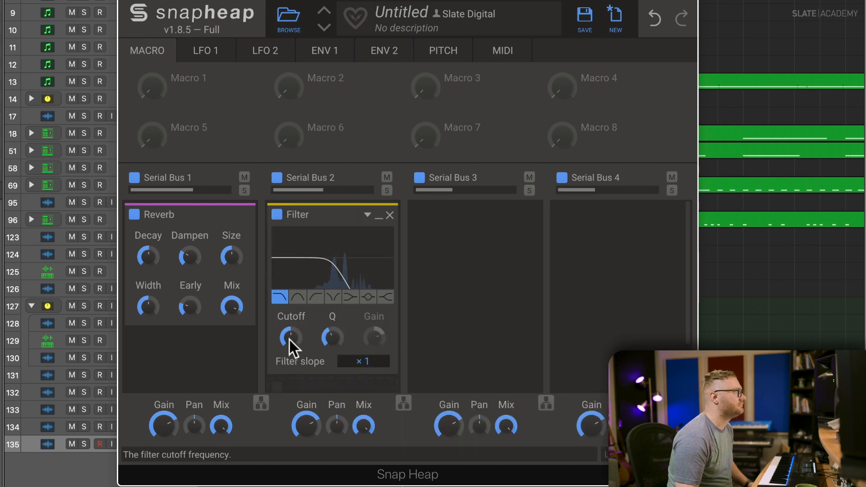
drag(290, 338, 332, 335)
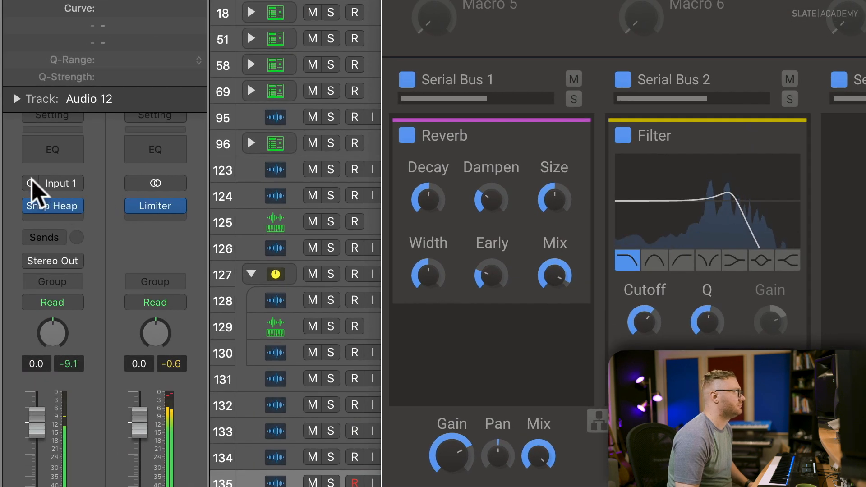
Switch the Audio 12 channel to stereo input In 1-2 and lower the Reverb's mix to 54 %.
click(31, 183)
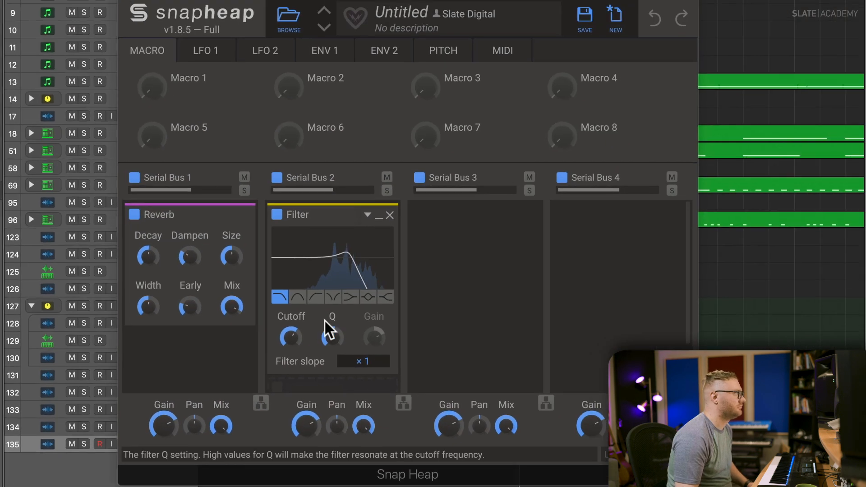
drag(618, 322, 617, 329)
drag(531, 276, 530, 277)
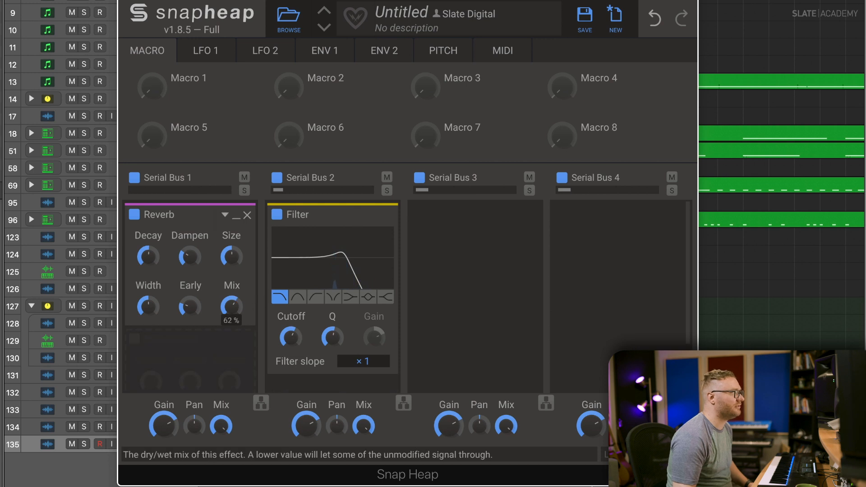
drag(229, 301, 229, 311)
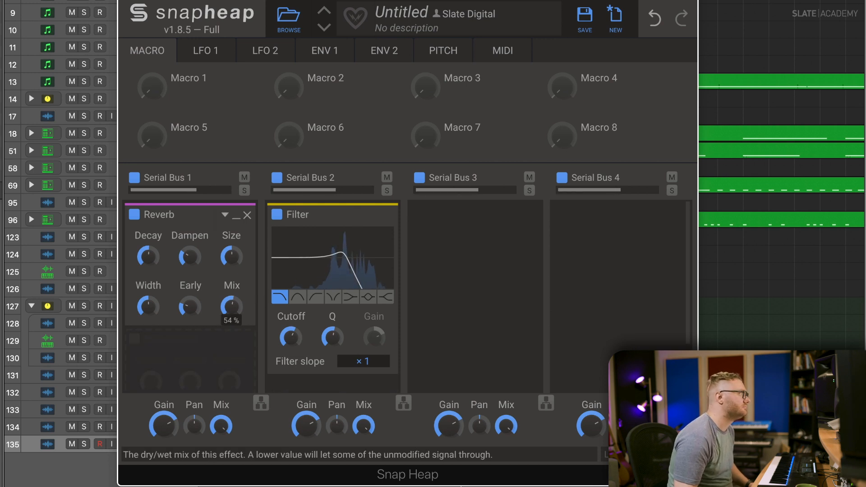
Lower the Filter's Q and cutoff and set its filter slope to ×2.
drag(331, 337, 349, 353)
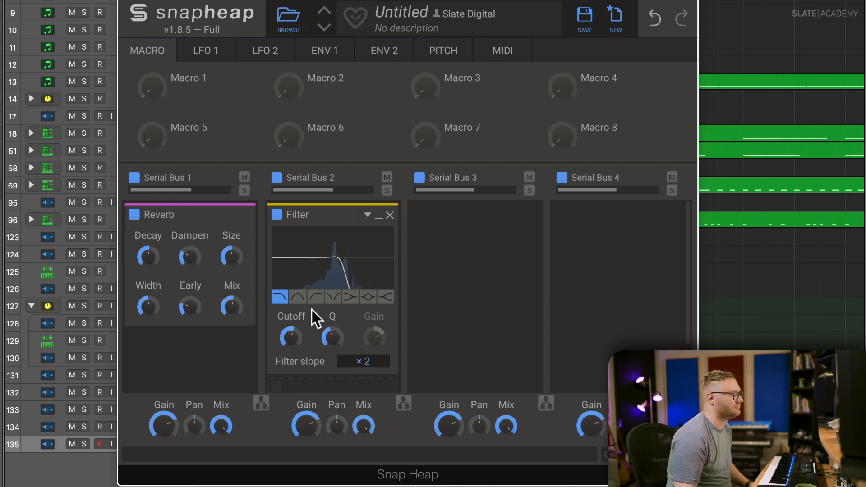
drag(293, 333, 293, 339)
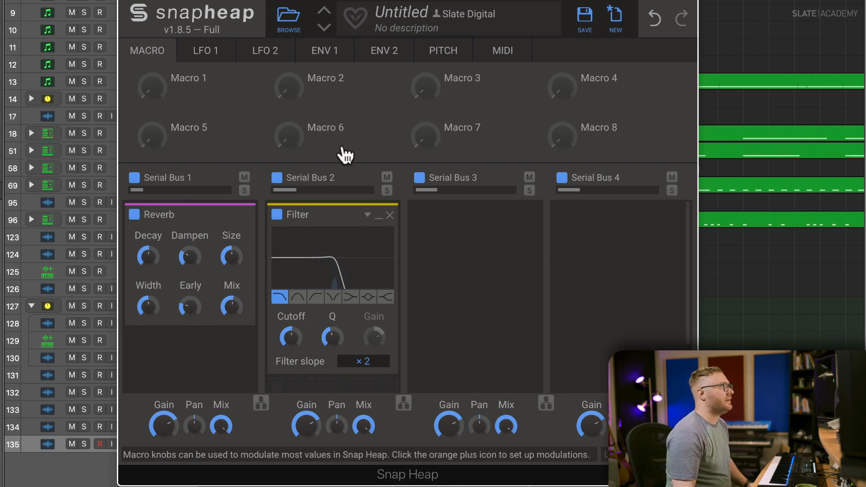
Assign Snap Heap's LFO 1 to modulate the Filter's cutoff by 11 %.
click(218, 54)
click(249, 131)
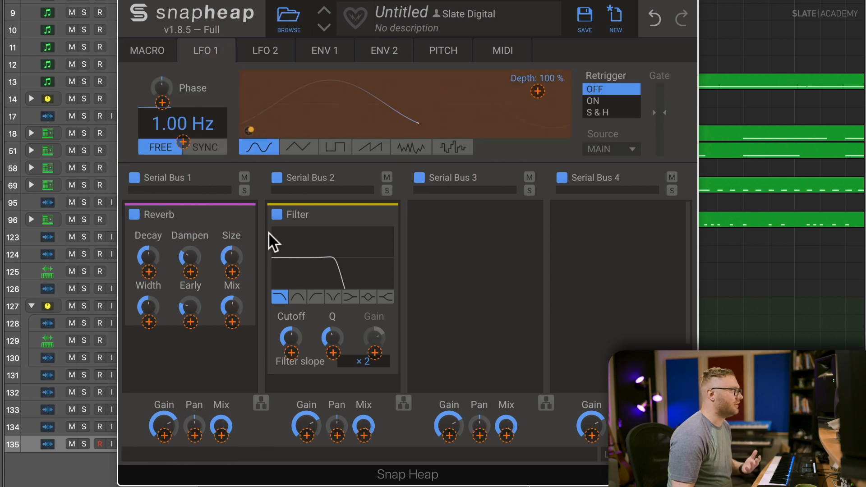
drag(290, 354, 291, 348)
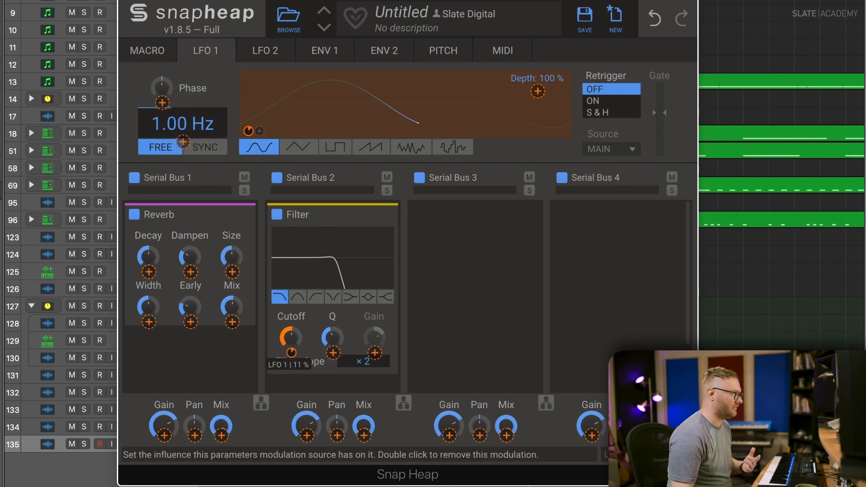
click(308, 314)
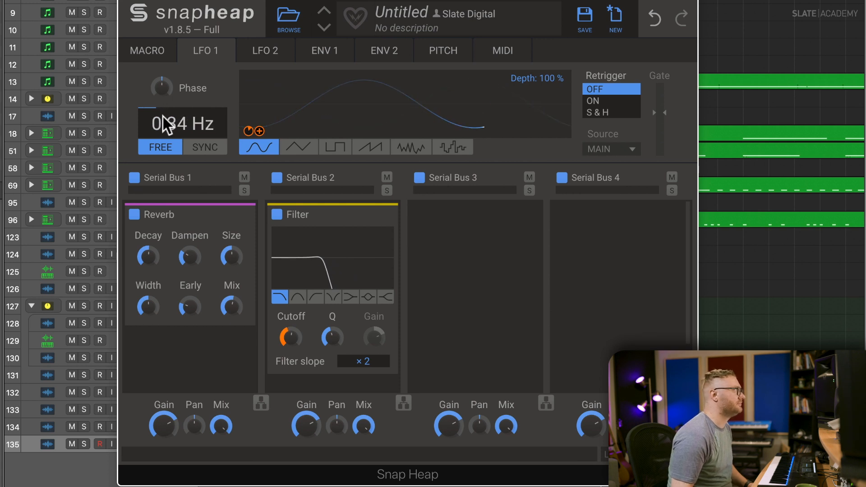
Set LFO 1's rate to 0.24 Hz, raise the Filter's cutoff with 8 % LFO modulation and close Snap Heap after playback.
drag(170, 120, 171, 128)
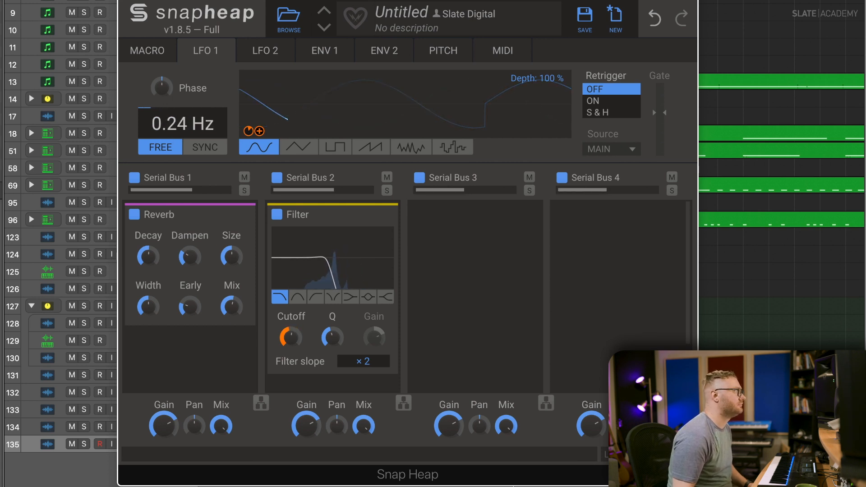
drag(274, 307, 293, 347)
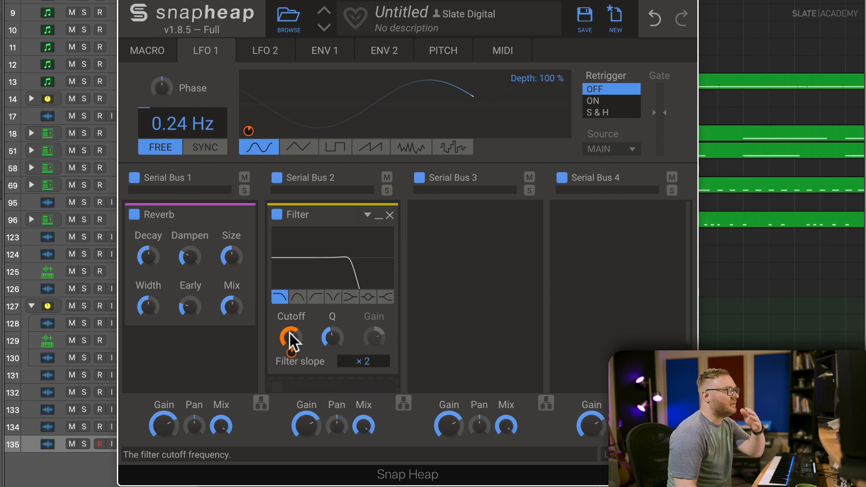
mouse_move(249, 131)
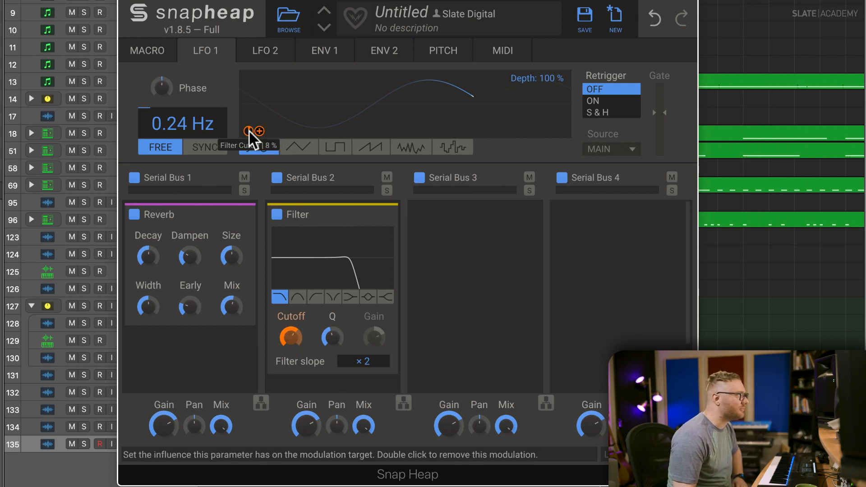
key(space)
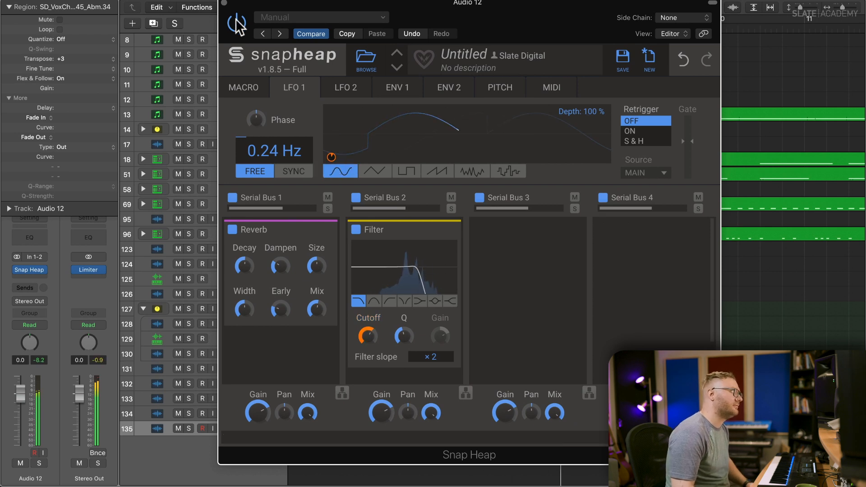
click(223, 2)
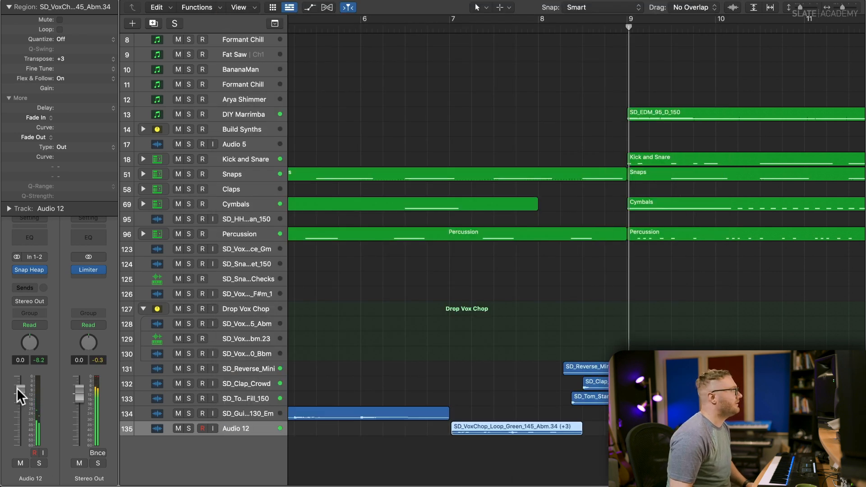
Lower the Audio 12 track's volume to -10.2 dB and play the vox chop section from bar 7.
click(461, 378)
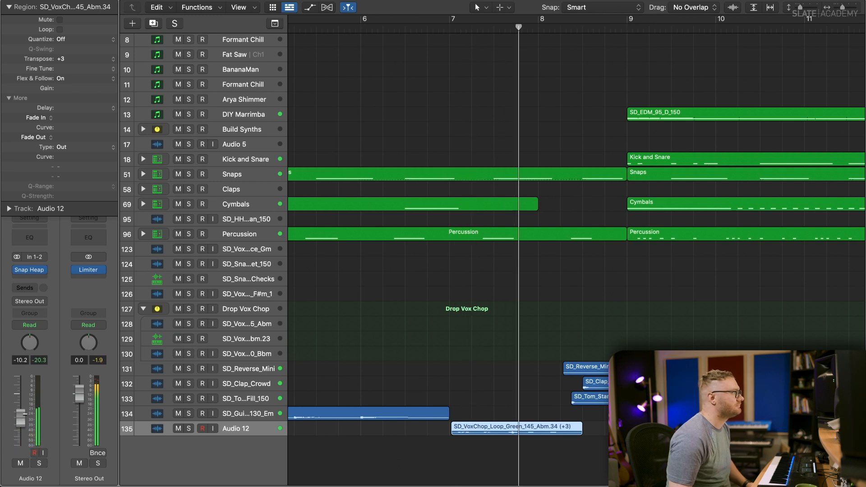
click(459, 379)
key(z)
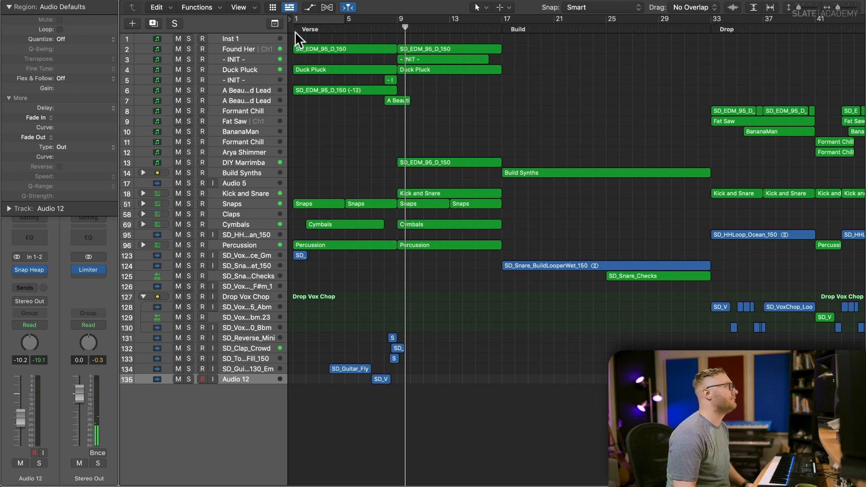
Reopen Multipass on the guitar track and add a Reverb below the Phaser in its Post FX.
click(319, 21)
click(262, 362)
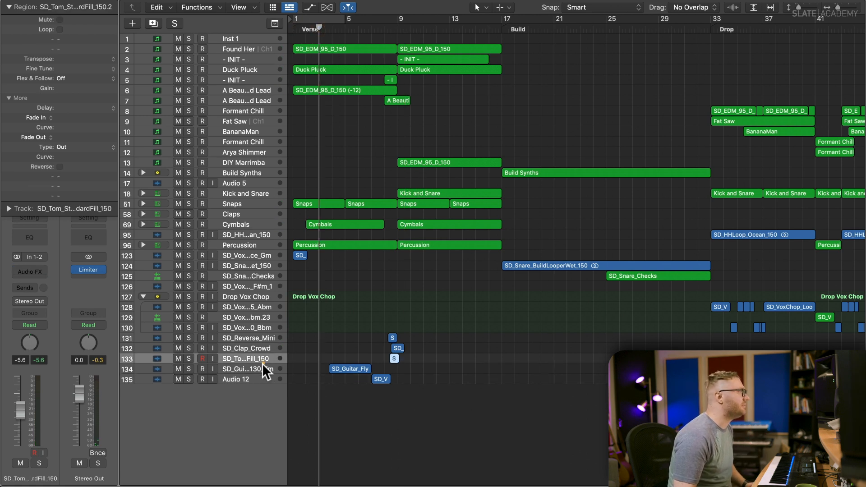
click(261, 365)
click(28, 267)
click(28, 266)
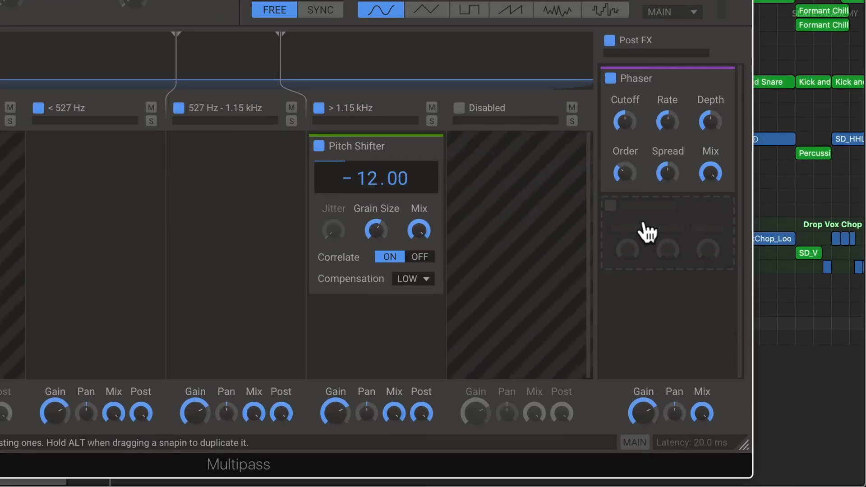
click(643, 223)
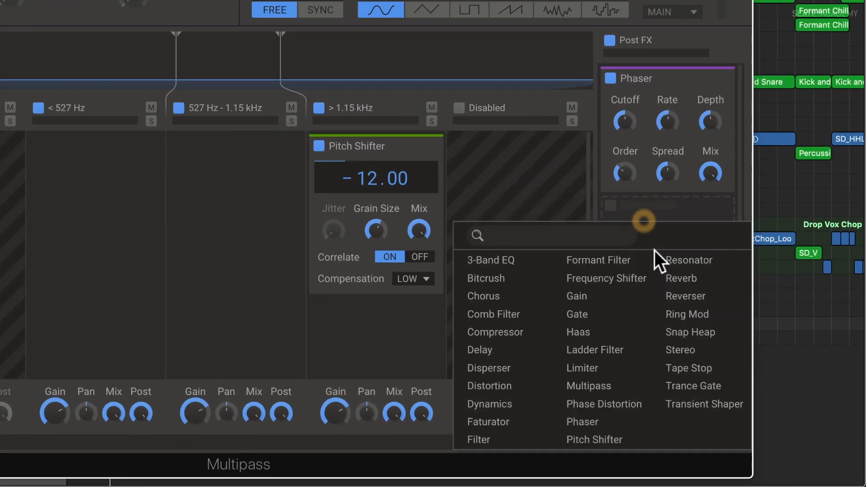
click(648, 285)
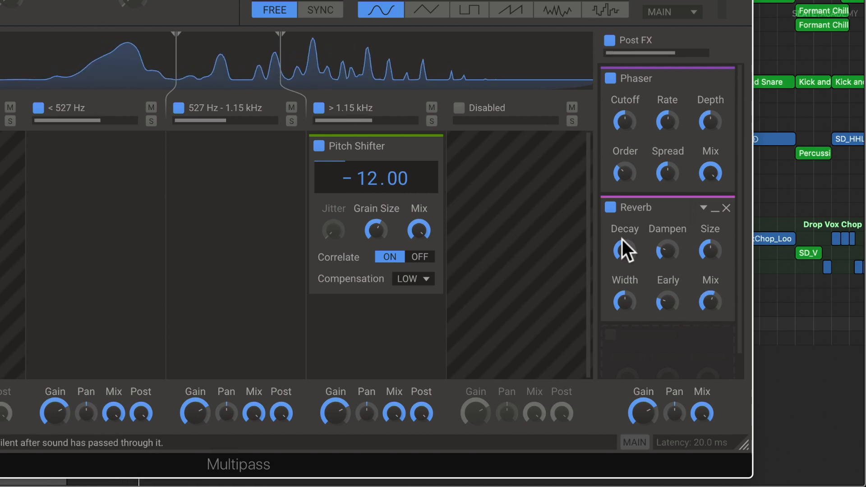
Raise the Reverb's mix and Multipass's overall output gain, and close the plug-in window.
drag(703, 301, 703, 280)
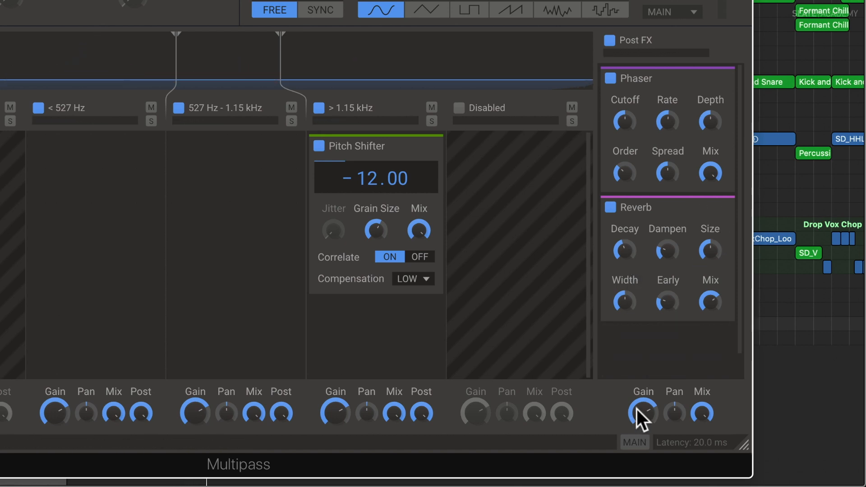
mouse_move(636, 408)
mouse_down()
mouse_move(637, 417)
mouse_move(637, 408)
mouse_up()
drag(643, 410, 643, 405)
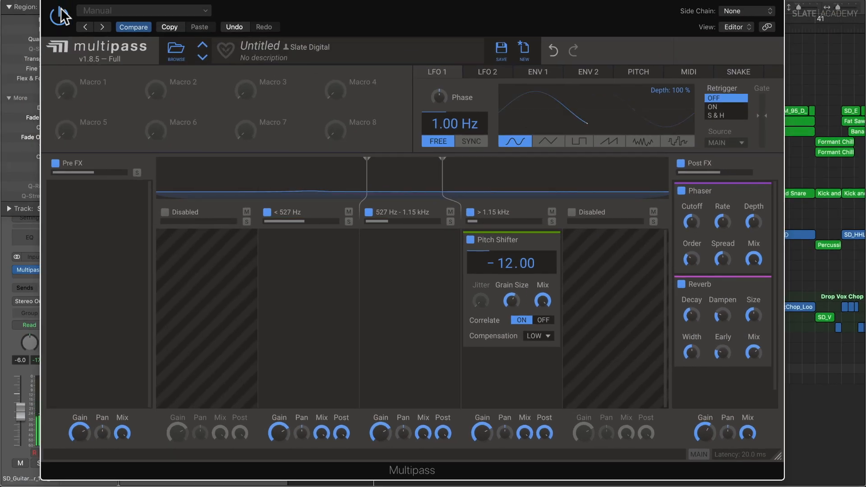
click(60, 8)
Set the Audio 12 track's volume to -9.4 dB and deselect its vox chop region.
click(238, 379)
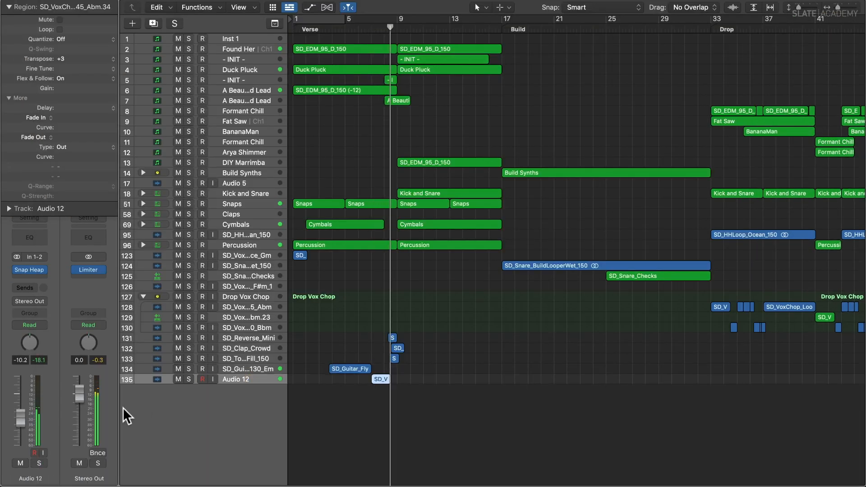
drag(24, 416, 26, 414)
click(367, 305)
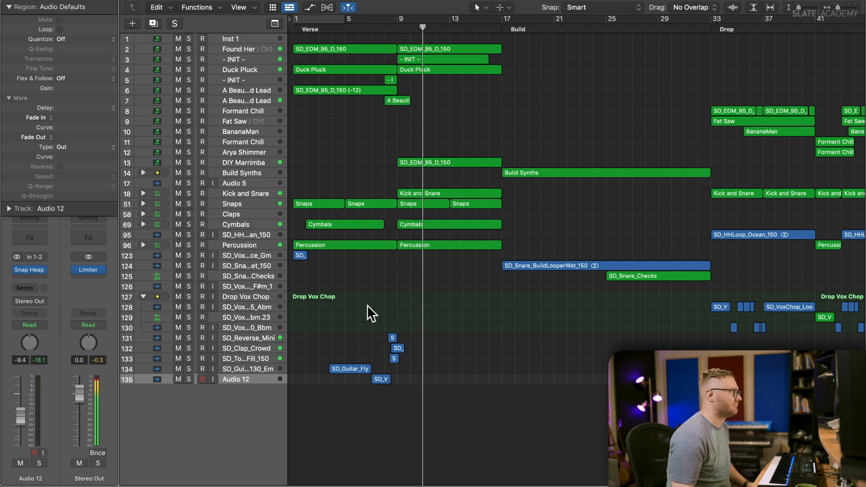
Copy the vox chop region on the Audio 12 track from bar 7 to bar 15.
key(super+Up)
key(super+Up)
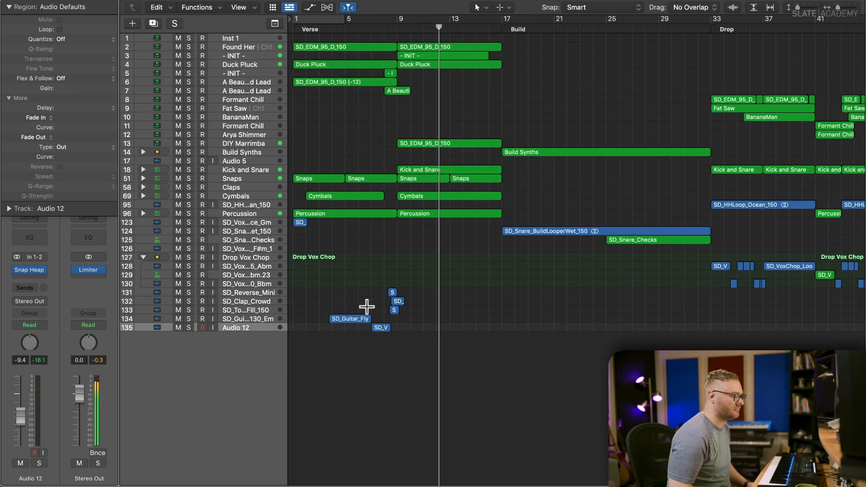
key(super+Down)
key(super+Down)
key(super+Right)
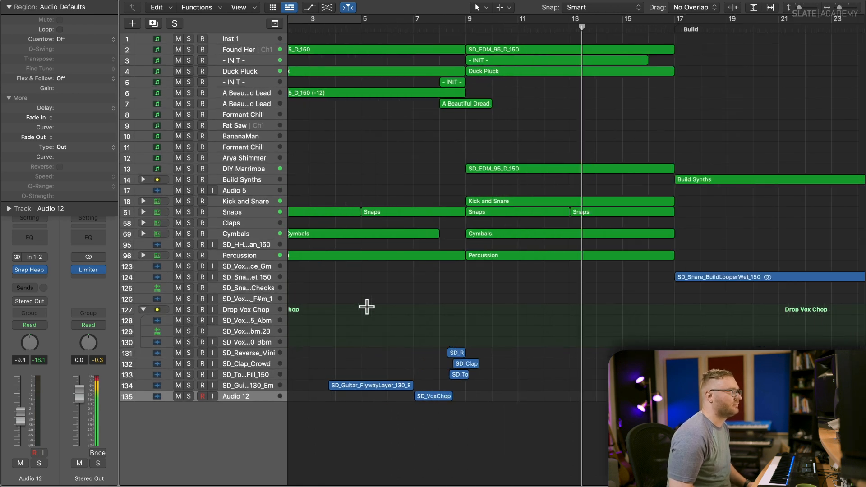
key(super+Left)
key(super+Up)
key(super+Down)
key(super+Down)
key(super+Down)
key(super+Down)
key(super+Down)
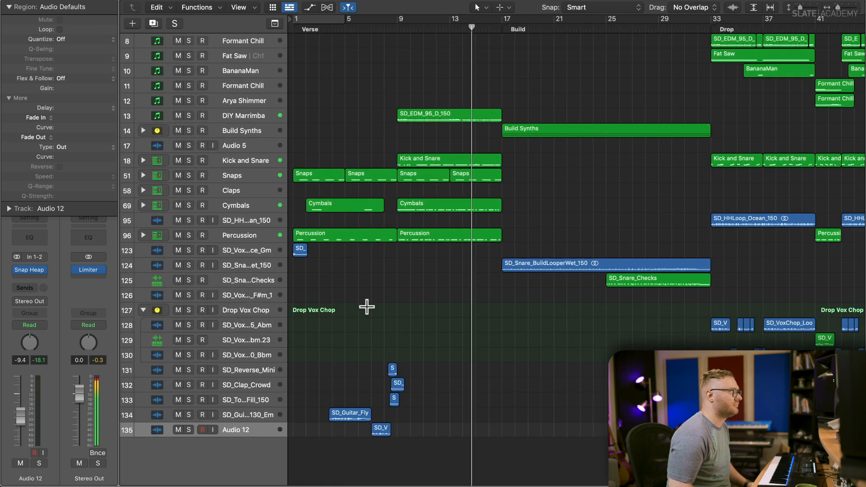
key(super+Right)
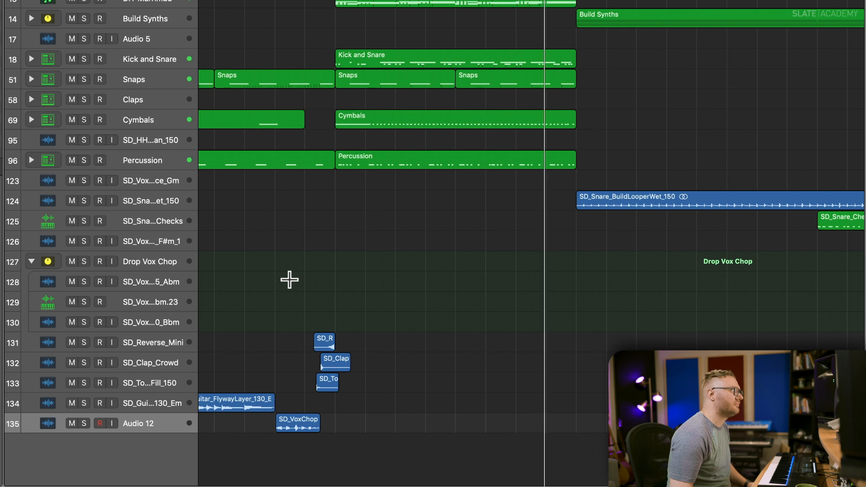
drag(290, 420, 532, 423)
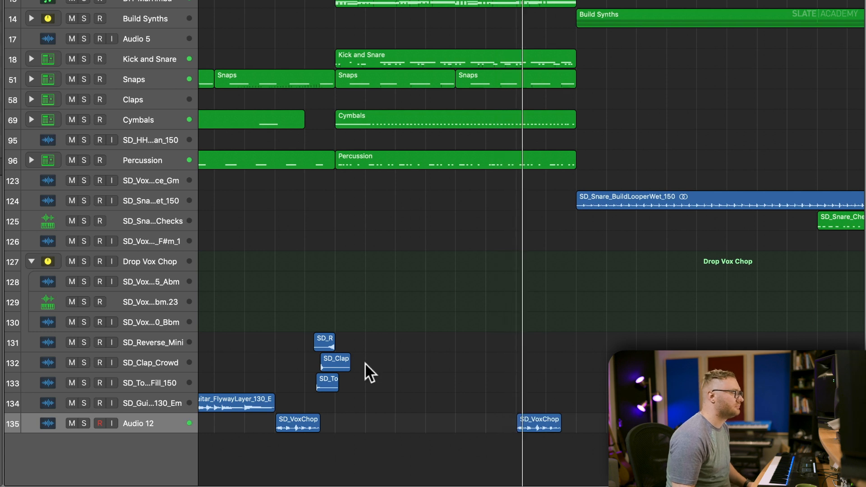
Place the playhead at the start of the copied vox chop near bar 15.
key(super+Up)
key(super+Up)
key(super+Up)
key(super+Left)
key(super+Left)
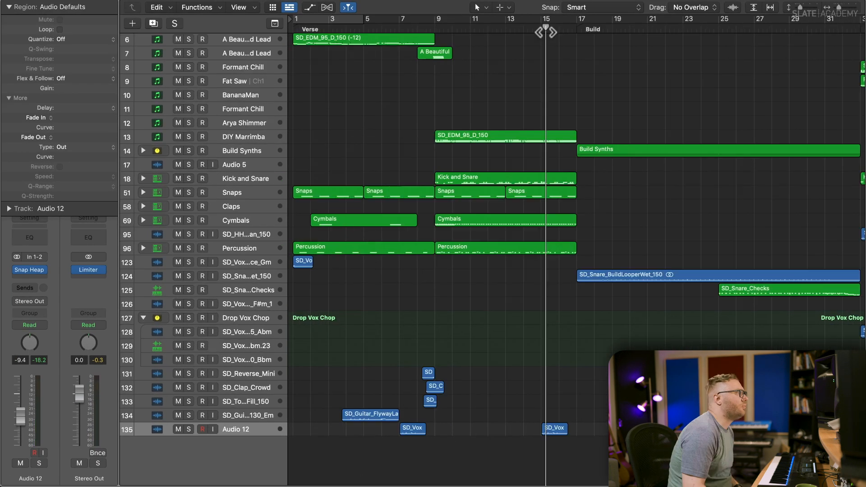
drag(545, 31, 540, 36)
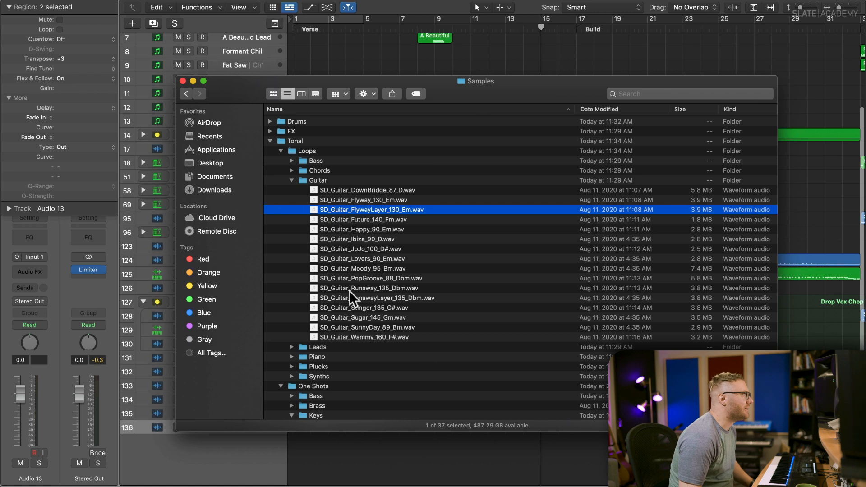
Find SD_Reverse_Subtle.wav in the FX sample folder and add it on a new track below Audio 13, leading into the Build.
key(alt+Up)
key(Down)
key(Down)
key(Up)
key(super+Down)
scroll(364, 316, down, 2)
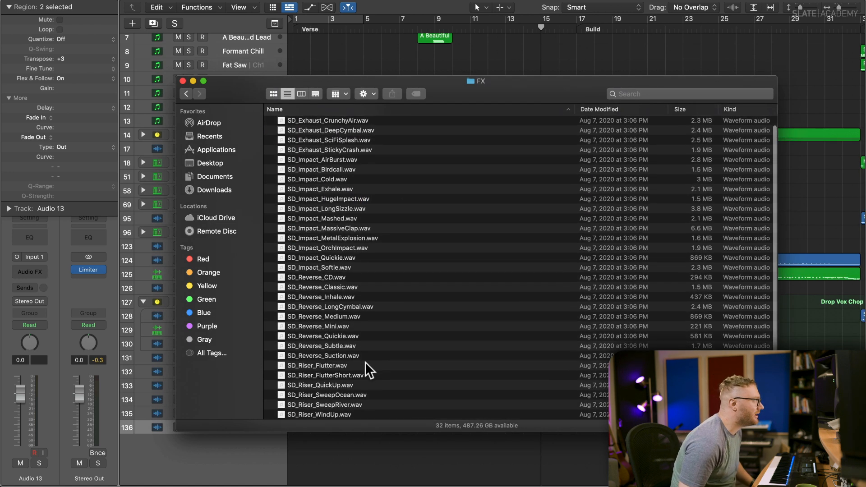
drag(351, 345, 519, 453)
scroll(552, 444, up, 5)
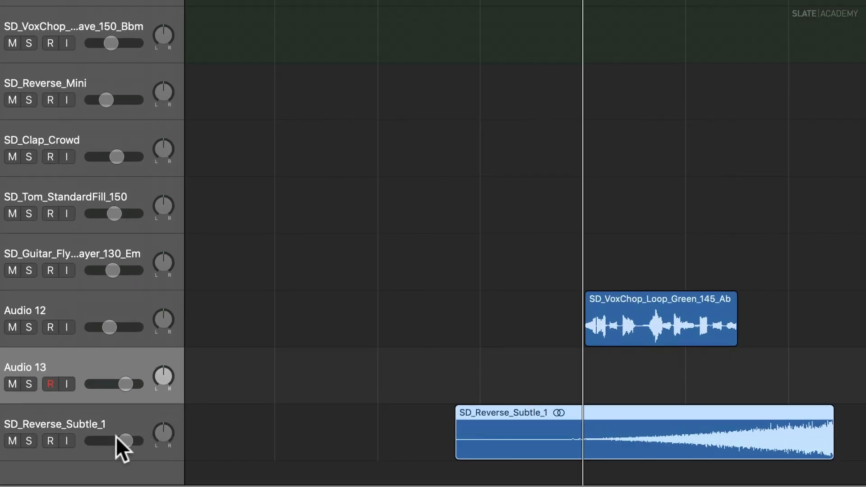
Lower the SD_Reverse_Subtle_1 track's volume and play it together with the copied vox chop.
drag(121, 440, 76, 446)
key(space)
scroll(411, 360, left, 1)
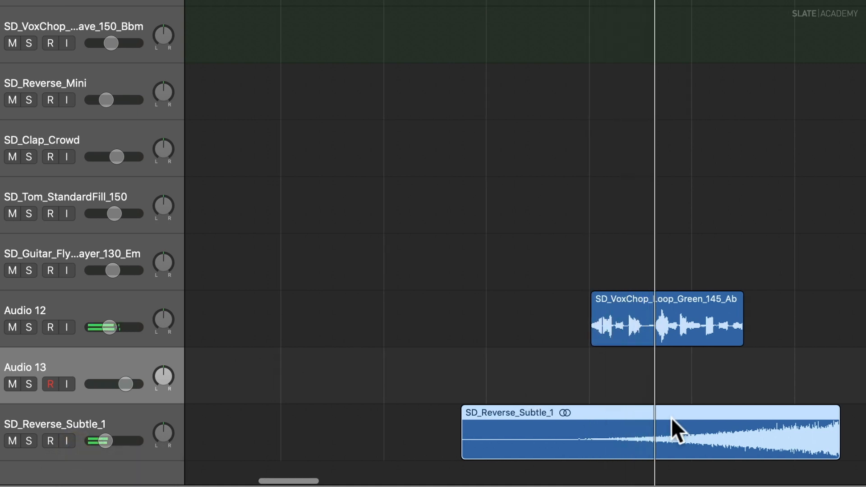
Remove the reverse sample's tail past bar 17 and set its track volume to -16.8 dB.
drag(864, 442, 794, 441)
key(Delete)
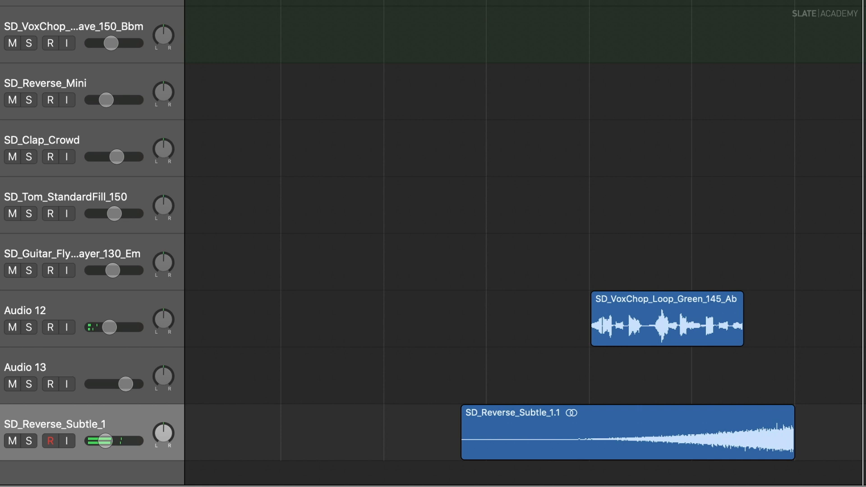
drag(106, 446, 102, 447)
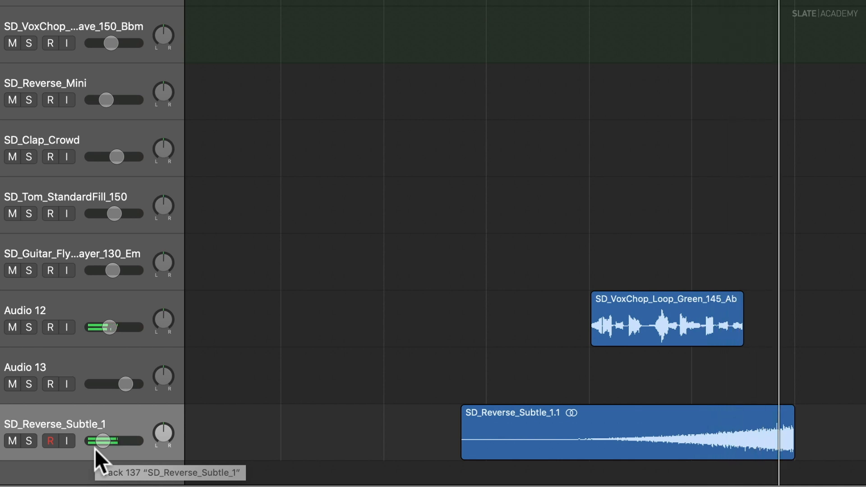
drag(95, 449, 97, 449)
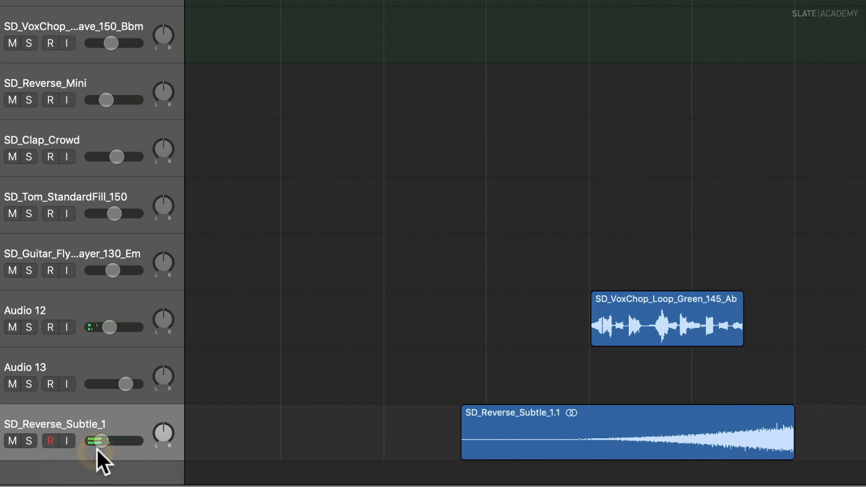
Play the original verse from bar 49 and the layered verse from bar 1 to compare them.
key(super+Left)
key(super+Left)
key(super+Left)
key(super+Left)
key(super+Left)
key(super+Left)
key(super+Up)
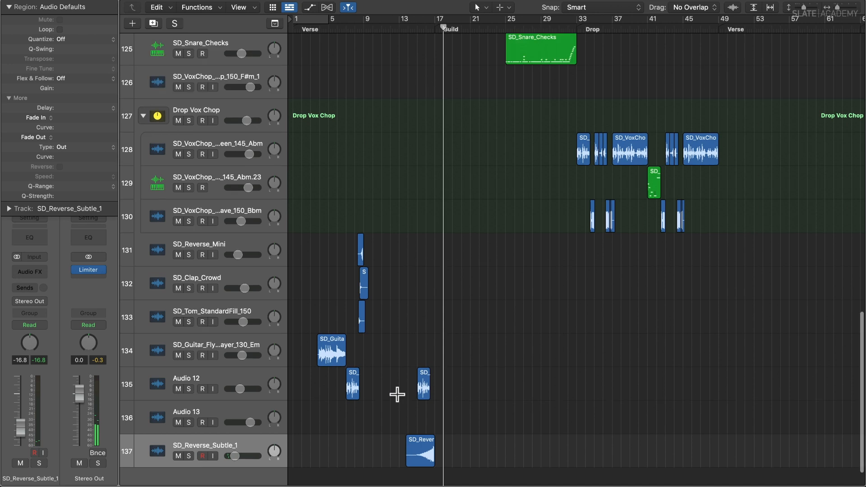
key(super+Up)
key(super+Up)
key(super+Up)
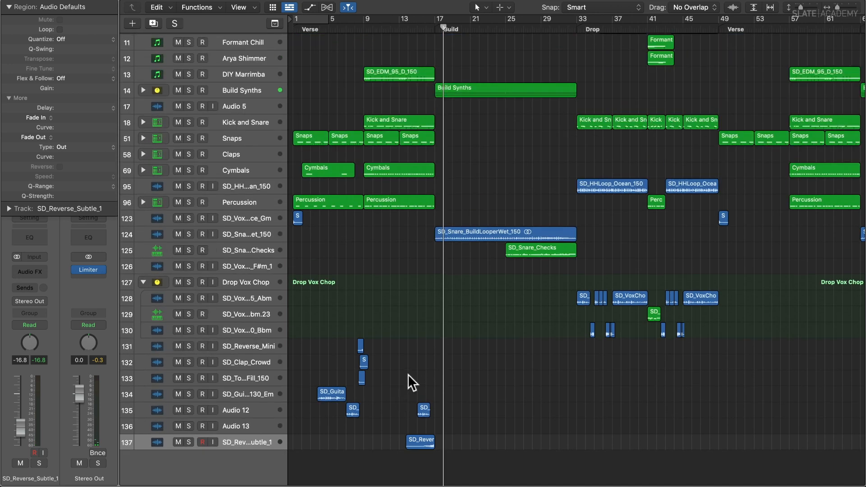
key(super+Up)
key(super+Up)
key(super+Left)
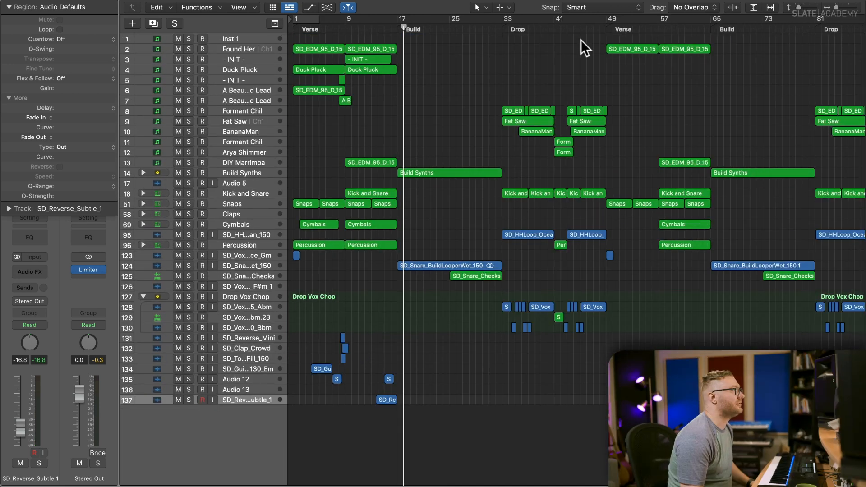
click(607, 29)
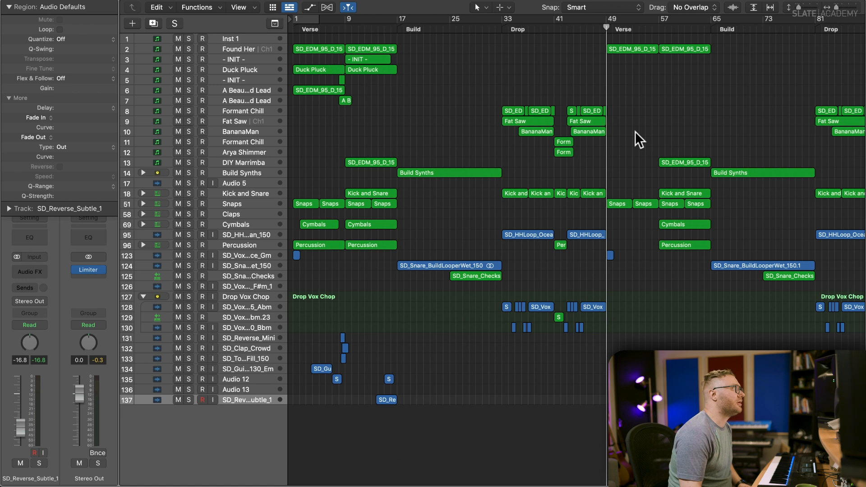
key(space)
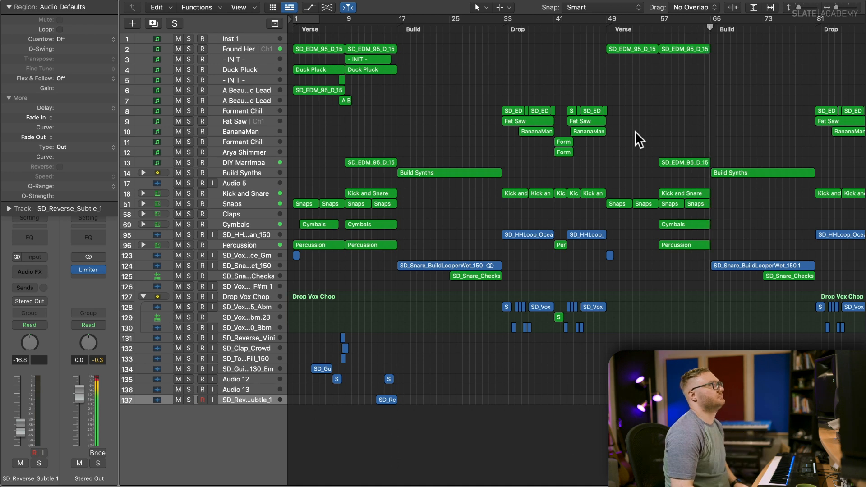
click(294, 29)
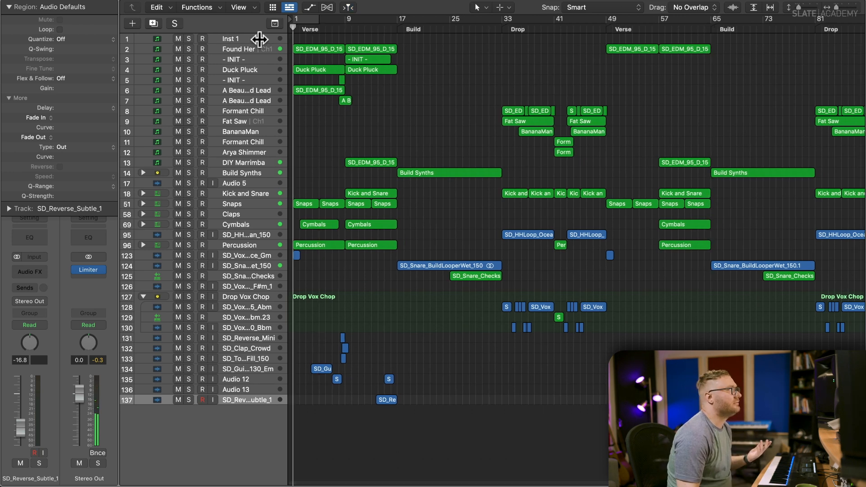
key(space)
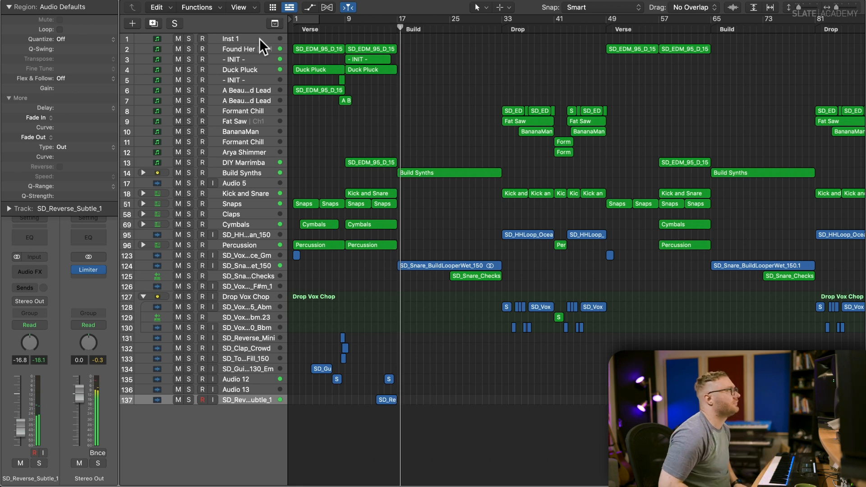
Examine the layered synth and drum parts in the first verse up to the Build at bar 17.
key(super+Down)
key(super+Down)
key(super+Down)
key(super+Down)
key(super+Down)
key(super+Right)
key(super+Right)
scroll(363, 69, up, 10)
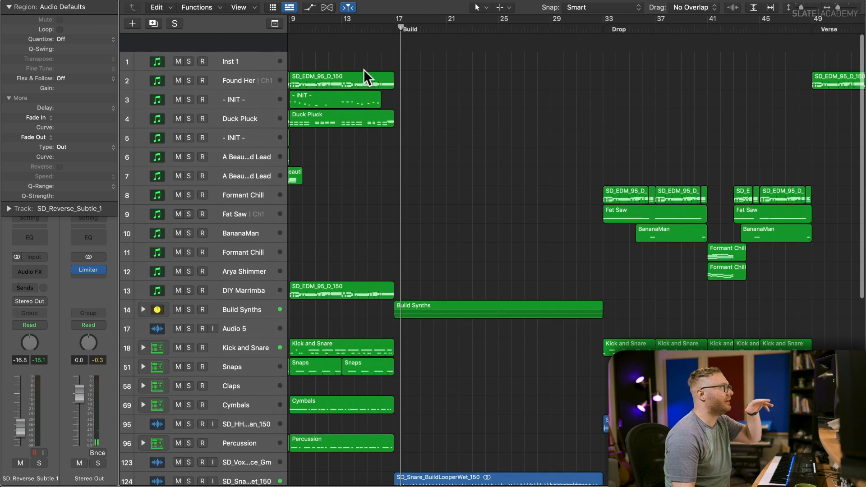
scroll(363, 70, left, 5)
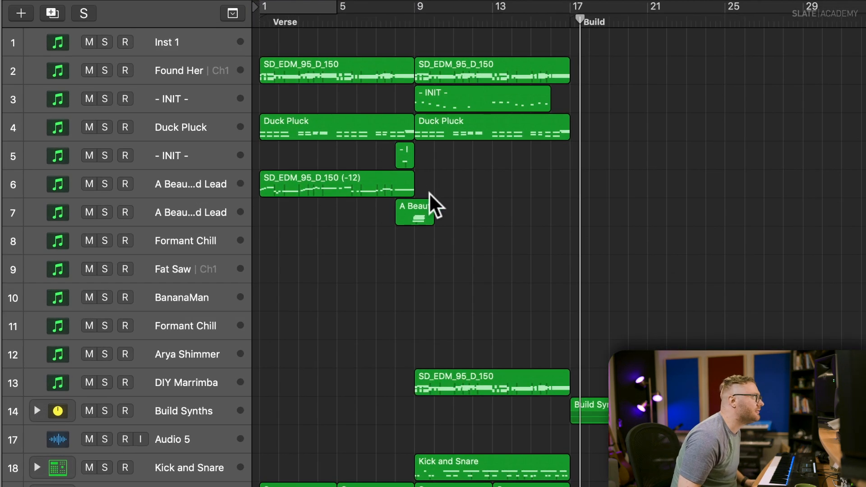
drag(430, 211, 507, 211)
double_click(397, 20)
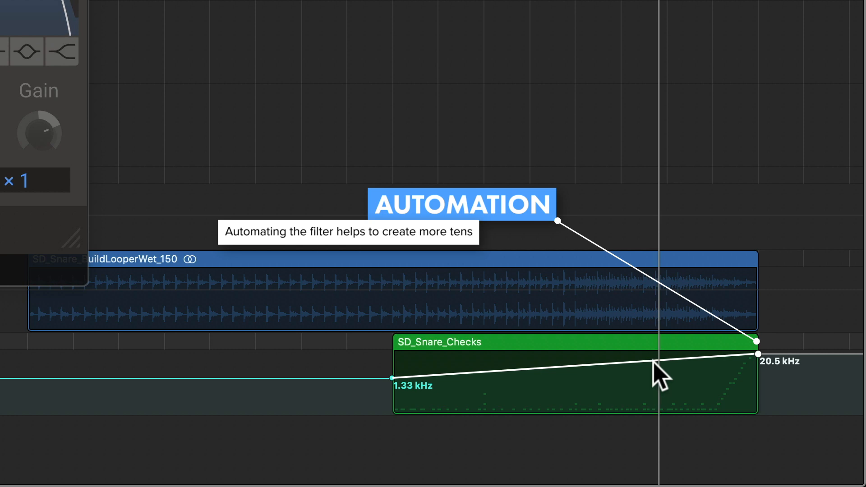
drag(654, 360, 655, 368)
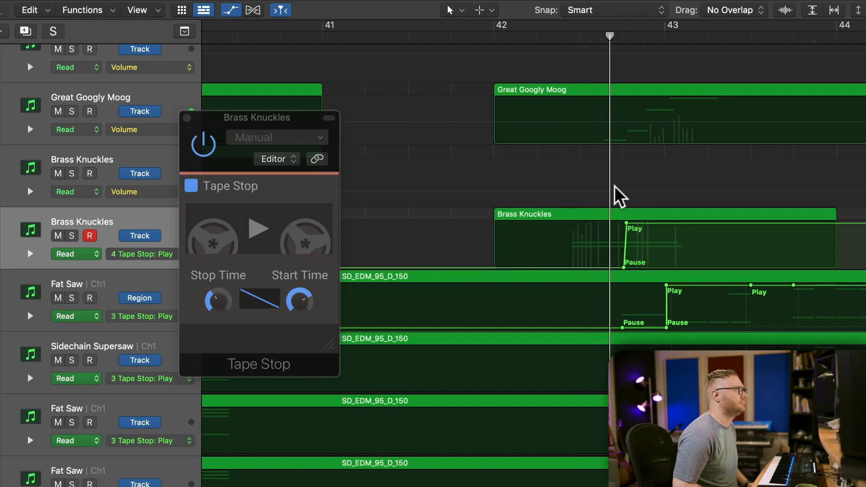